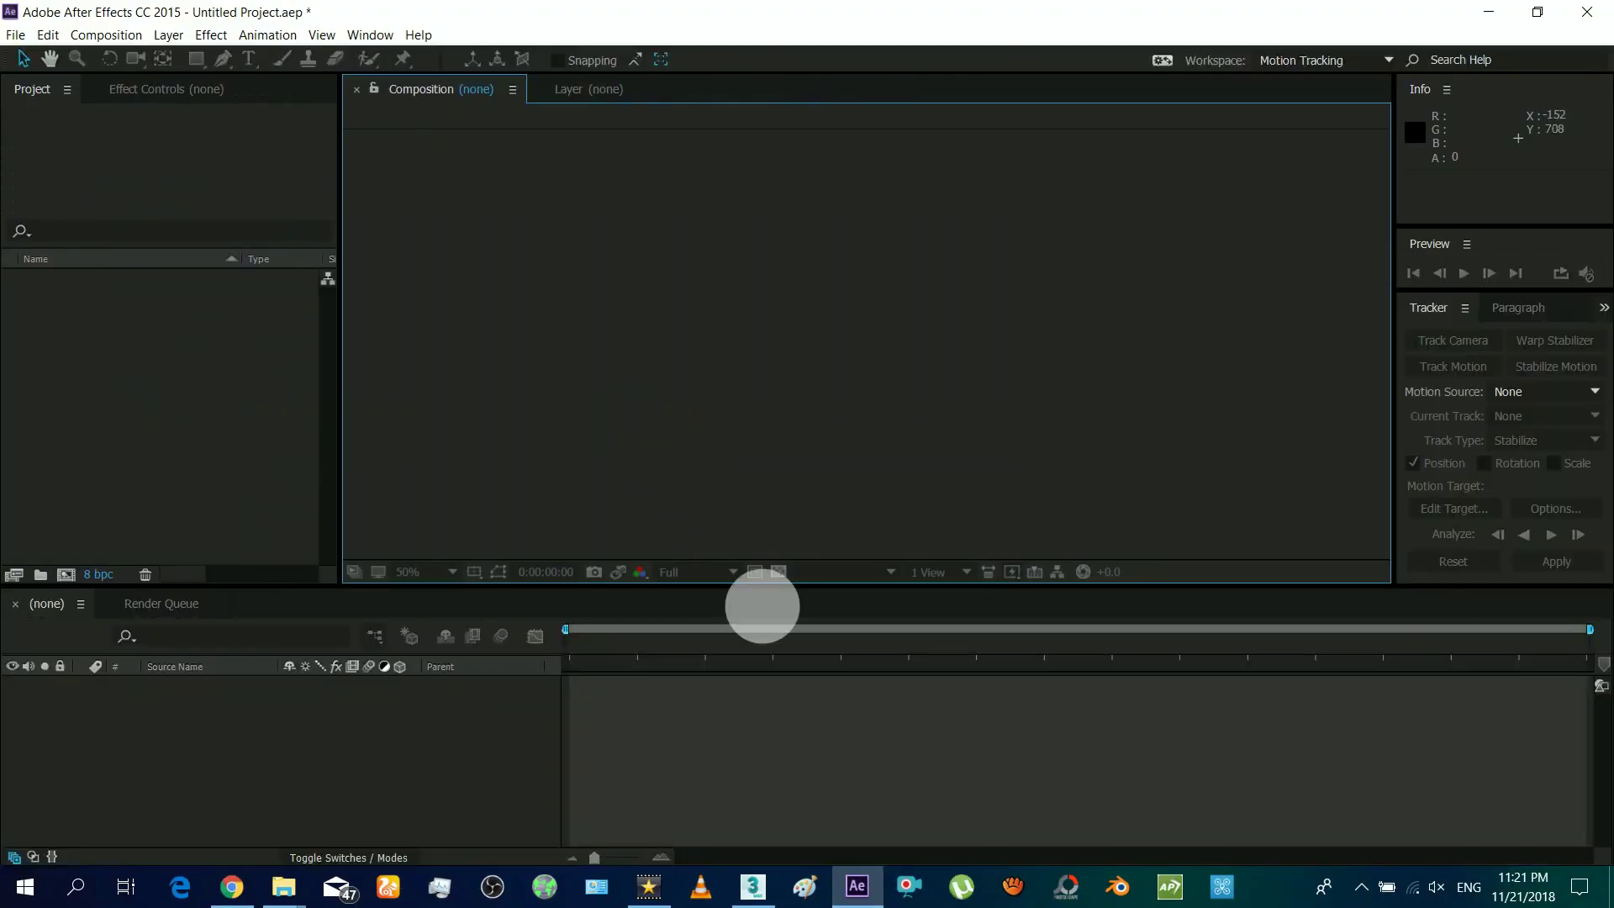
Step: Import Untitledfdf.avi from the Desktop and make a new composition from it
left_click(501, 777)
left_click_drag(708, 471, 190, 498)
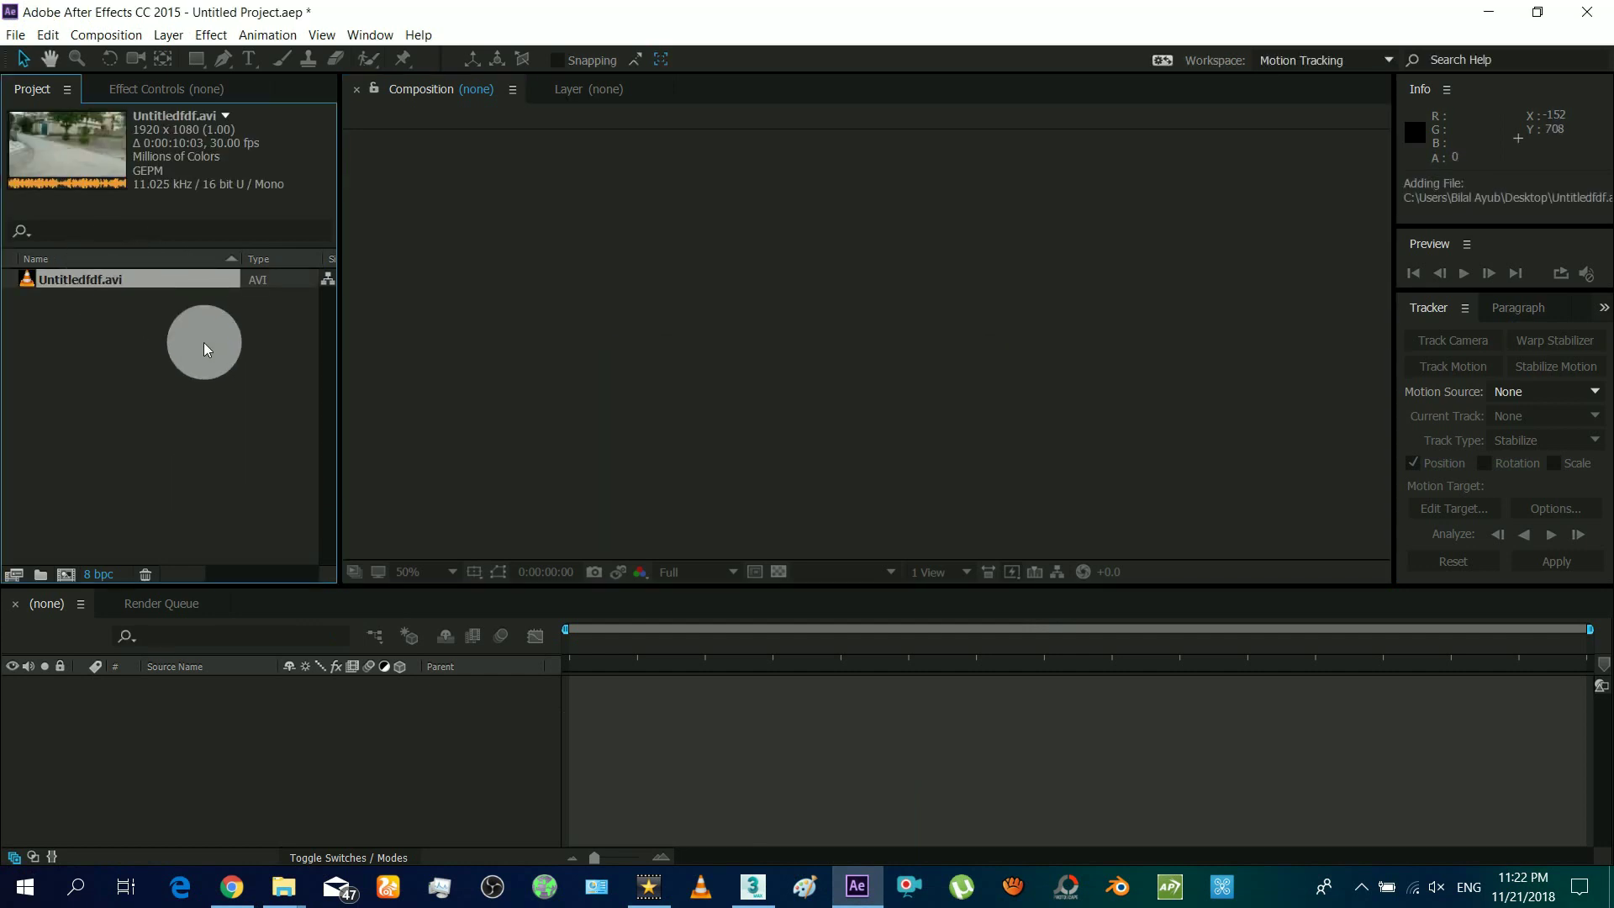
left_click_drag(66, 275, 240, 743)
Step: Preview the street footage and scrub to a later moment in the clip
left_click(1464, 273)
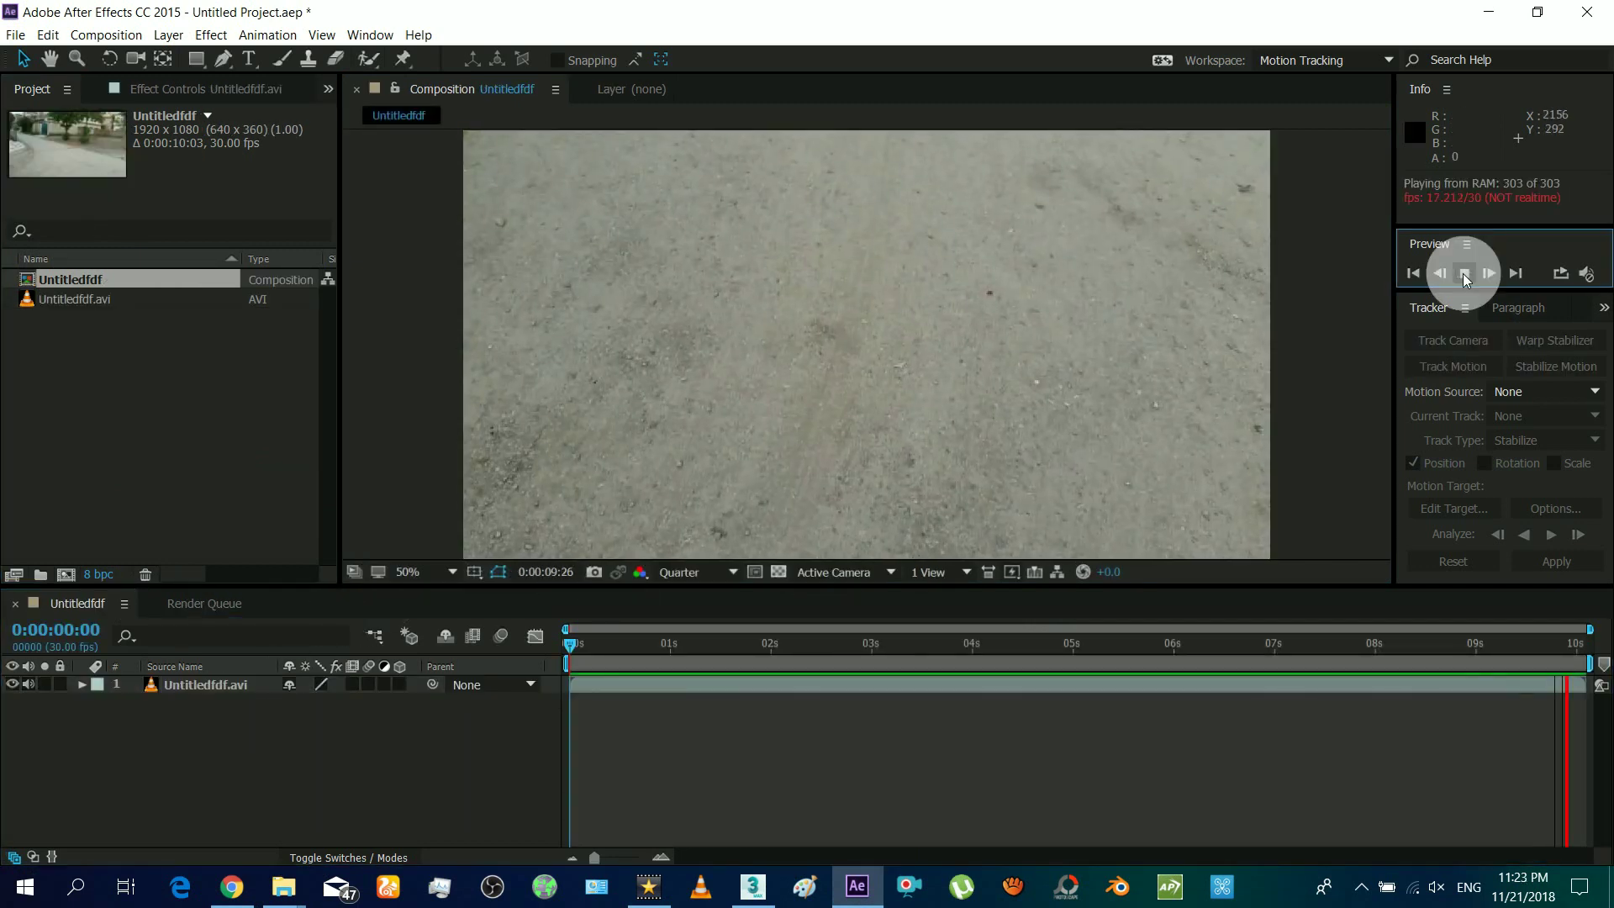
left_click(1463, 274)
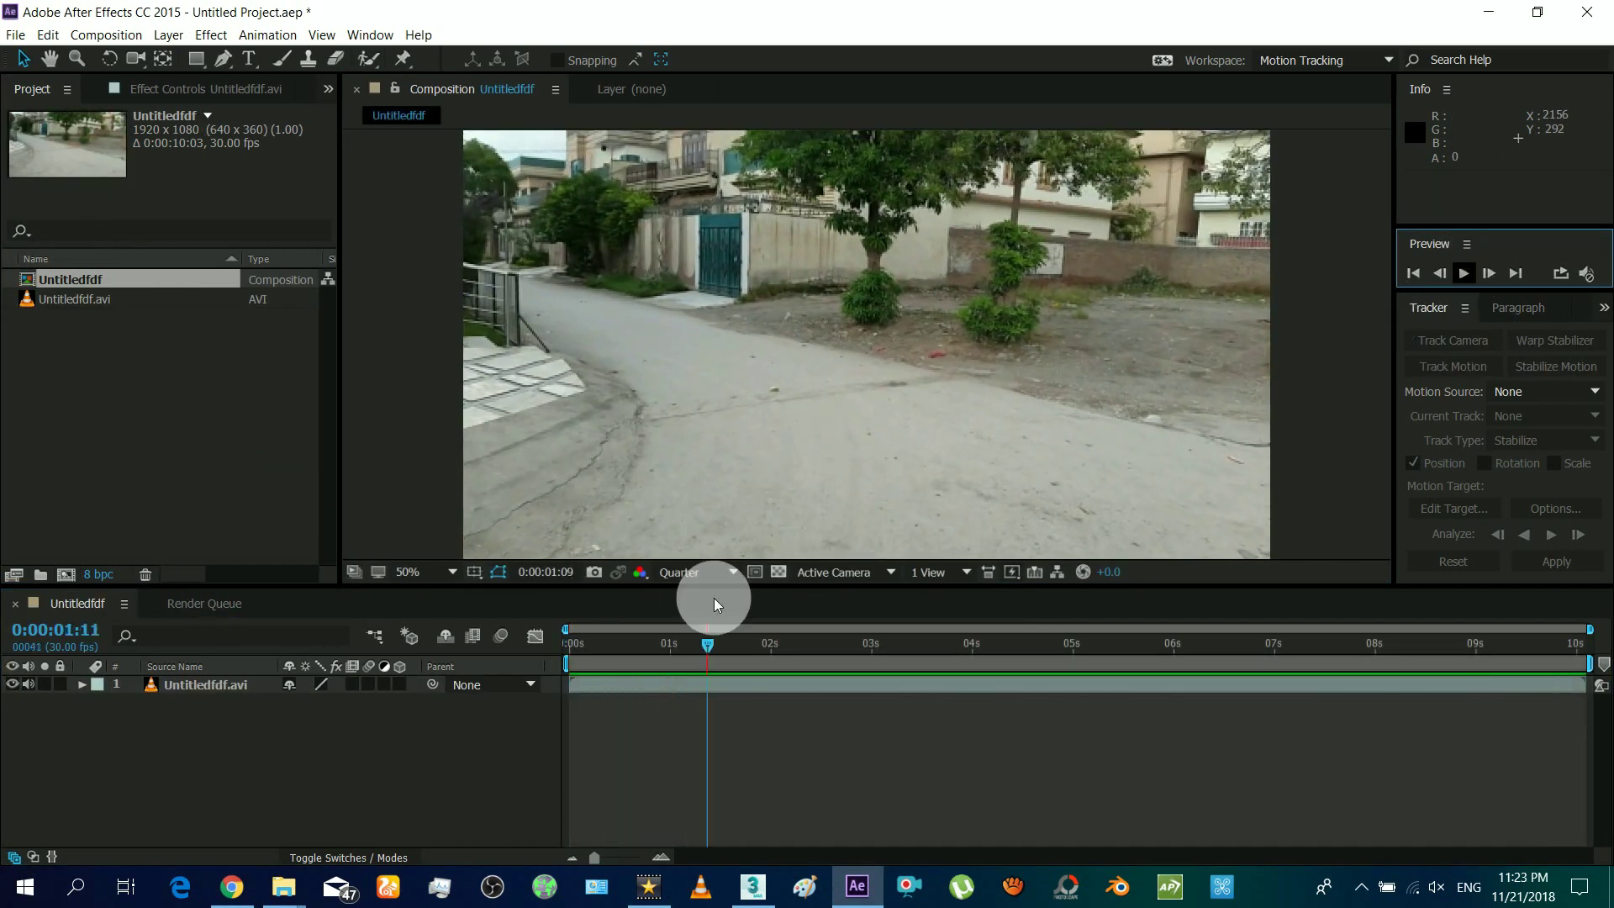
mouse_move(623, 643)
left_mouse_down()
mouse_move(1003, 624)
mouse_move(1251, 634)
mouse_move(614, 668)
left_mouse_up()
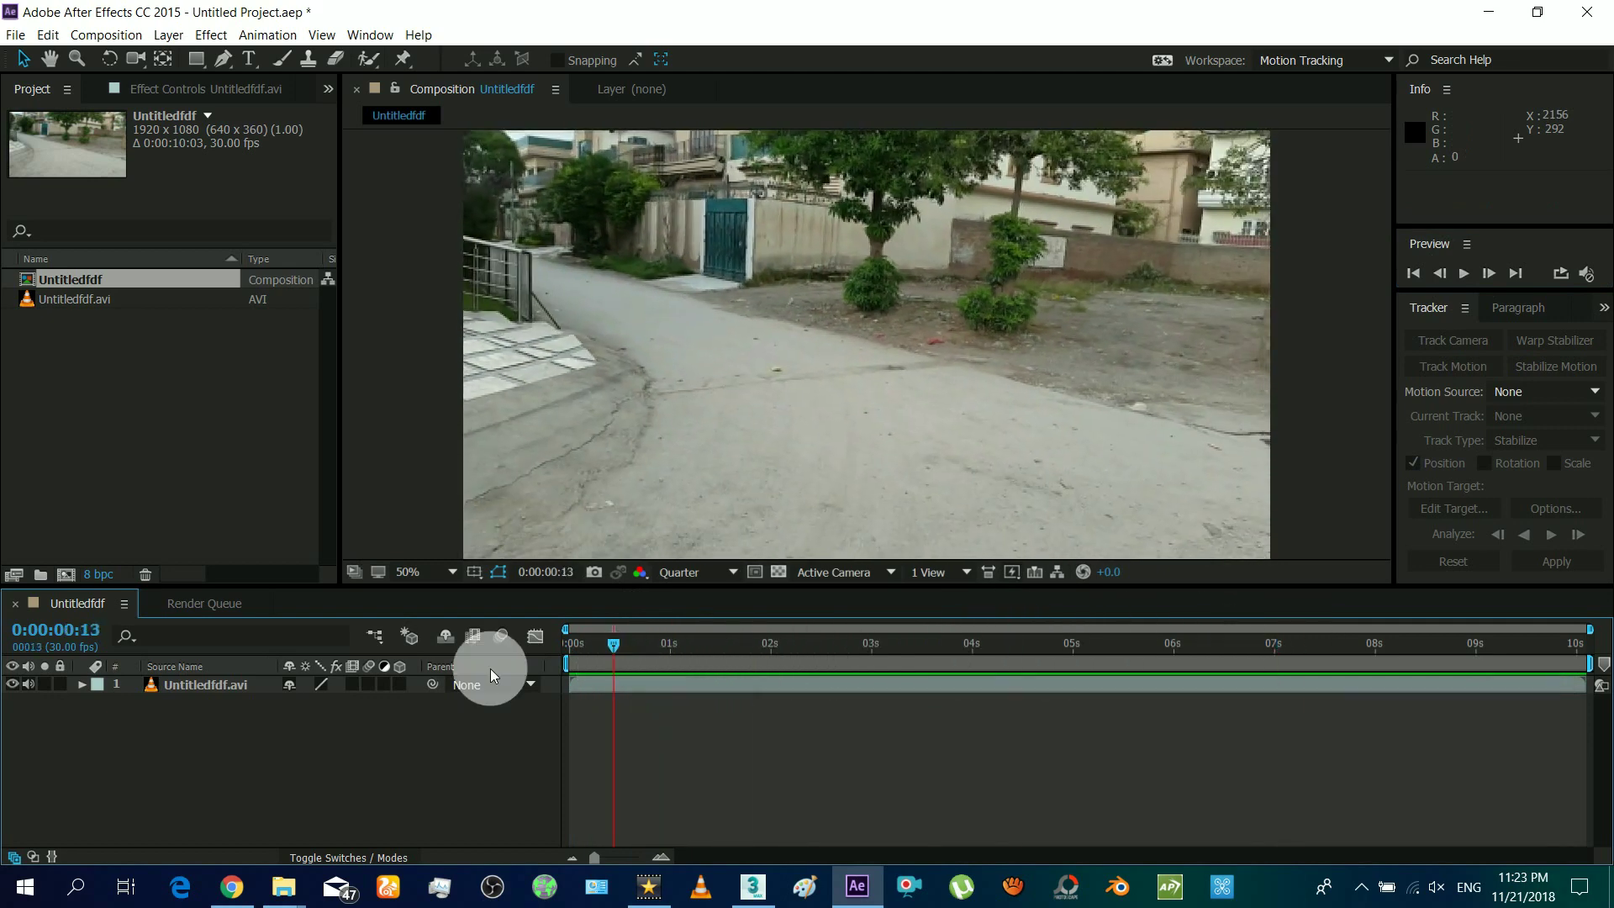
Step: Run Track Camera on the Untitledfdf.avi layer and display its solved track points
right_click(194, 685)
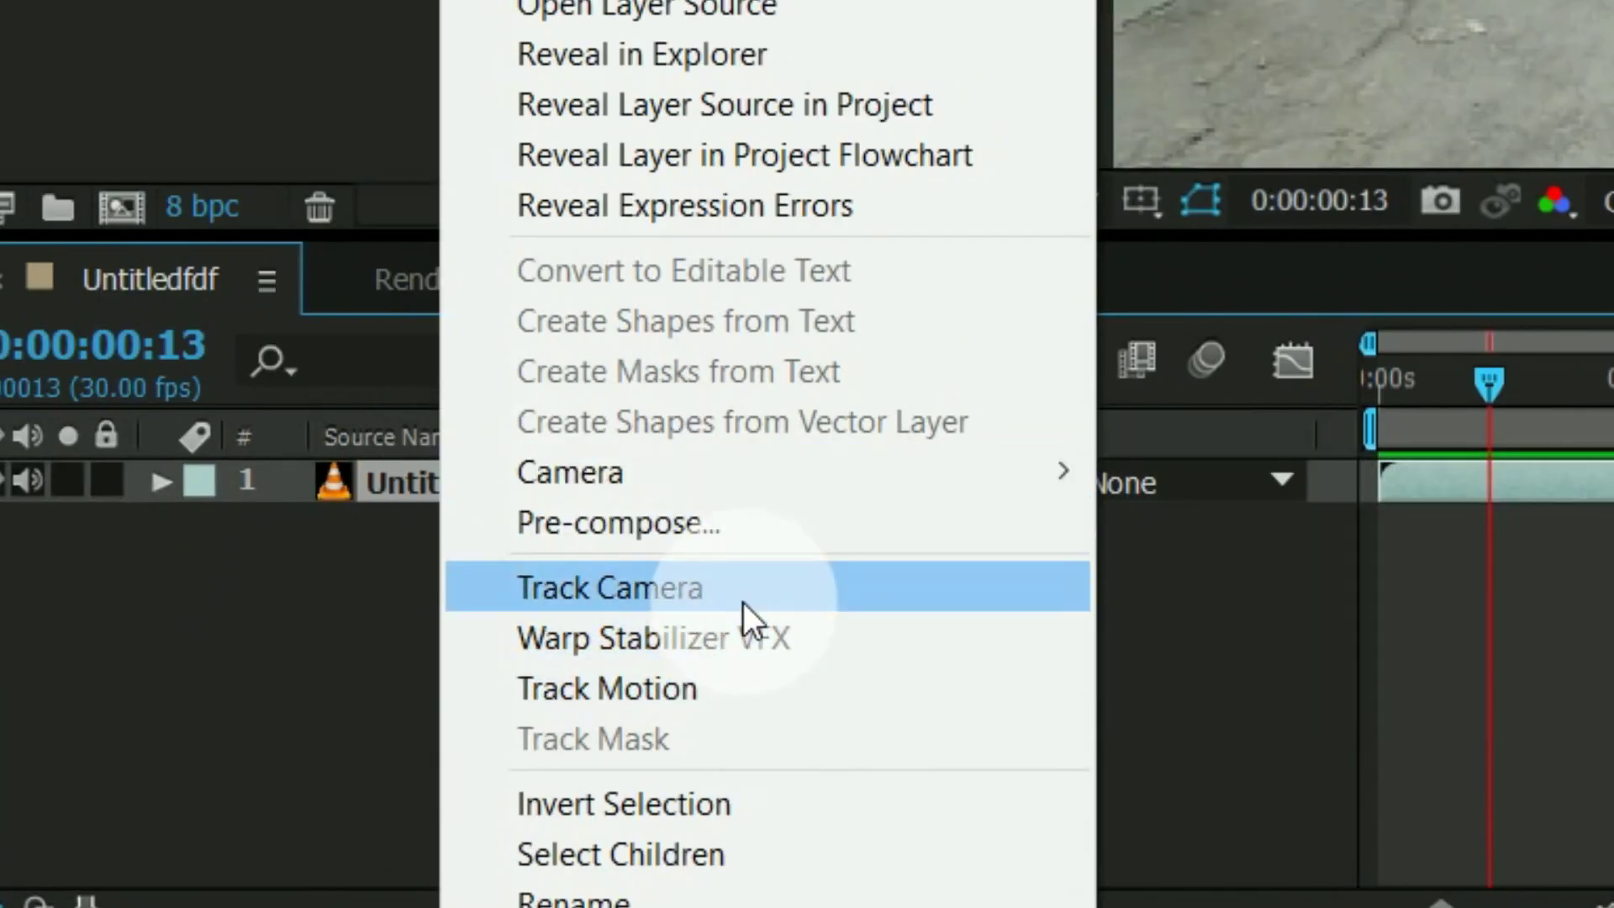
left_click(315, 727)
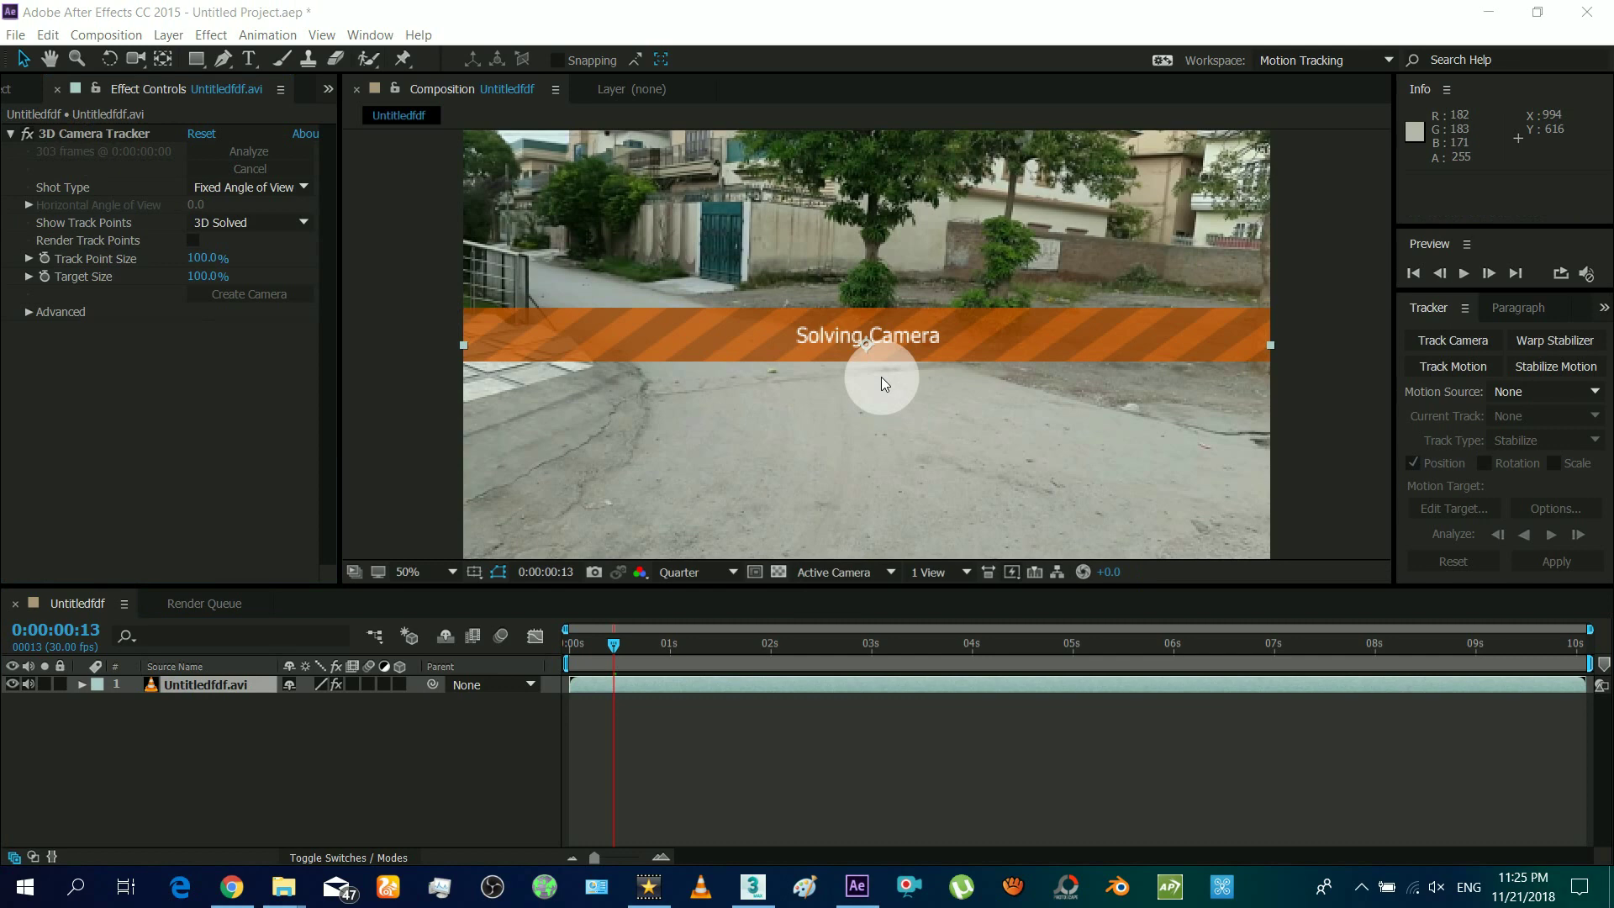
left_click(94, 133)
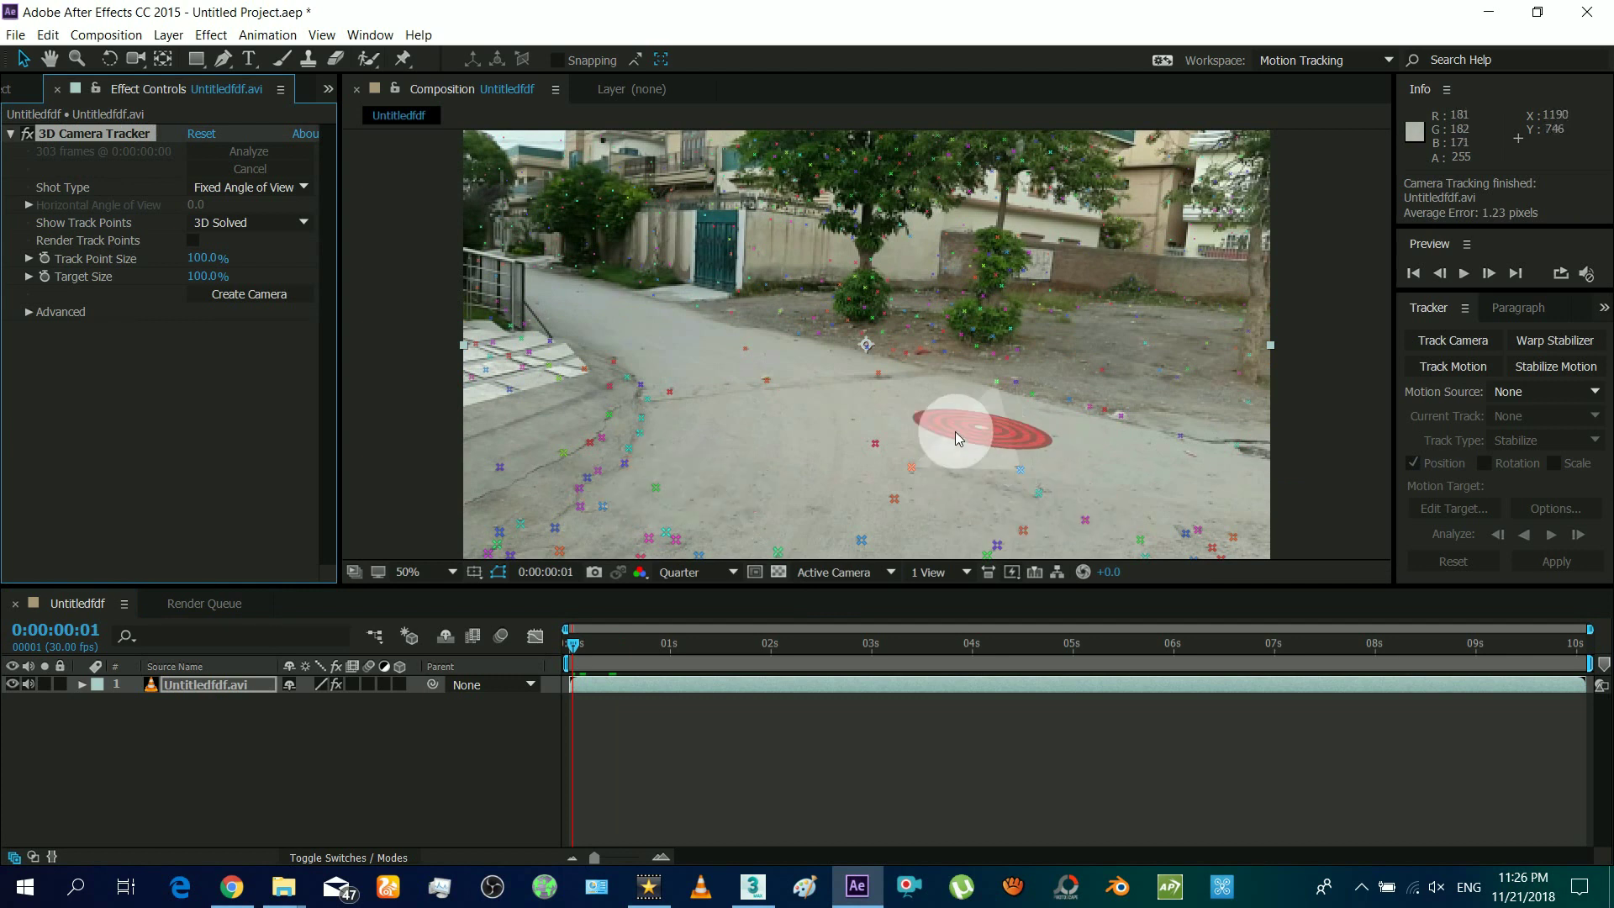
Step: Select four road track points and set them as the ground plane and origin
left_click(747, 348)
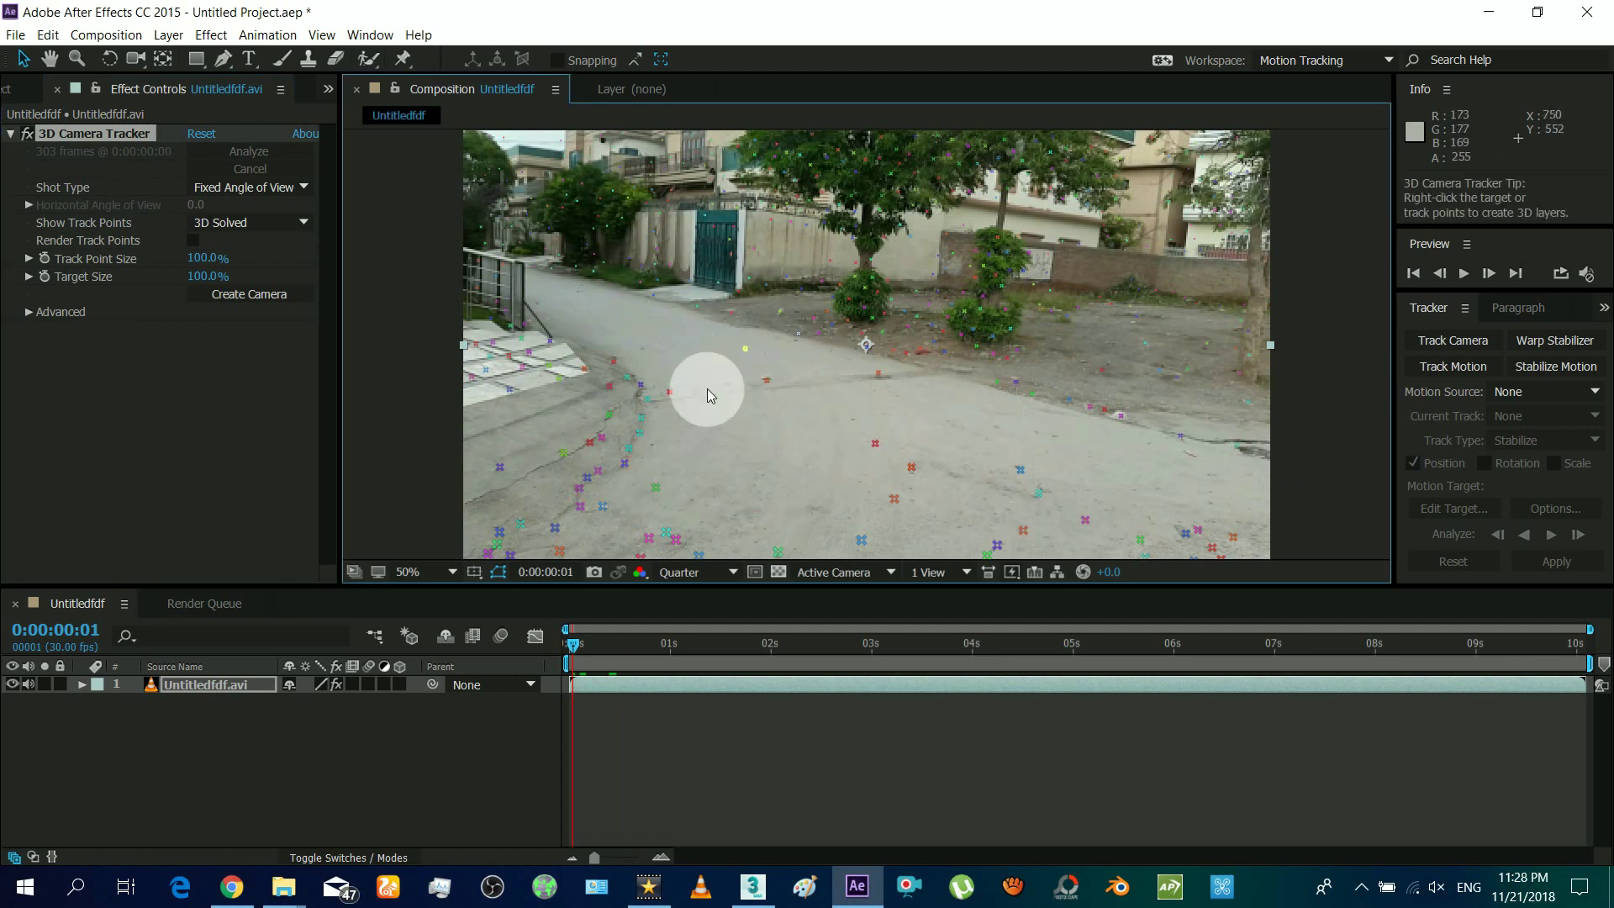
left_click(668, 391, "shift")
left_click(880, 542, "shift")
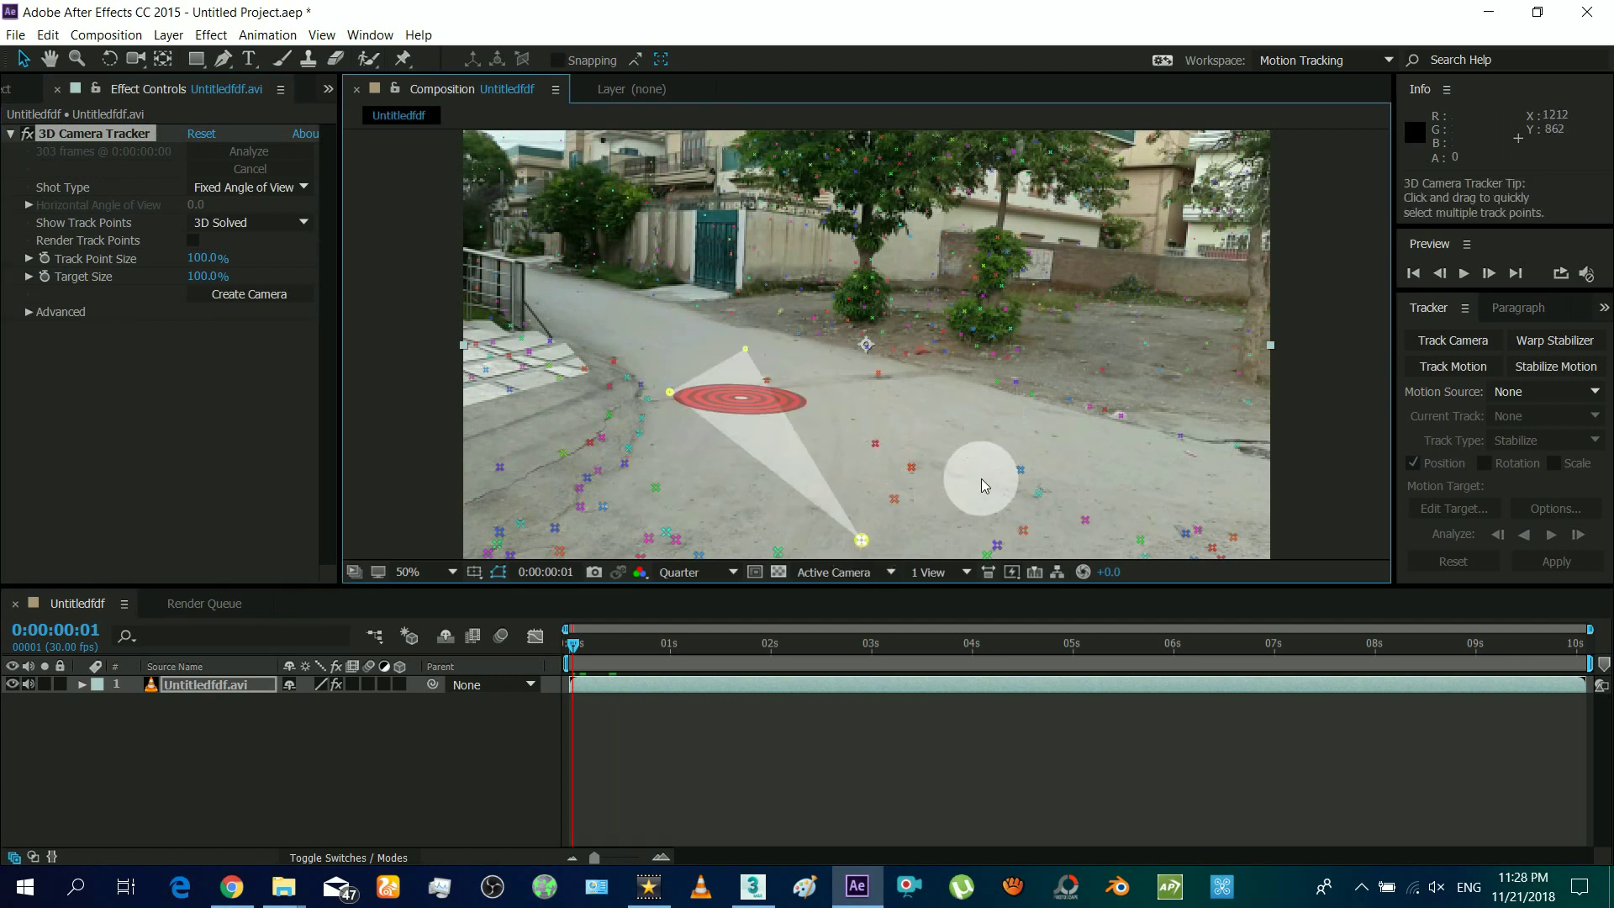
left_click(910, 464, "shift")
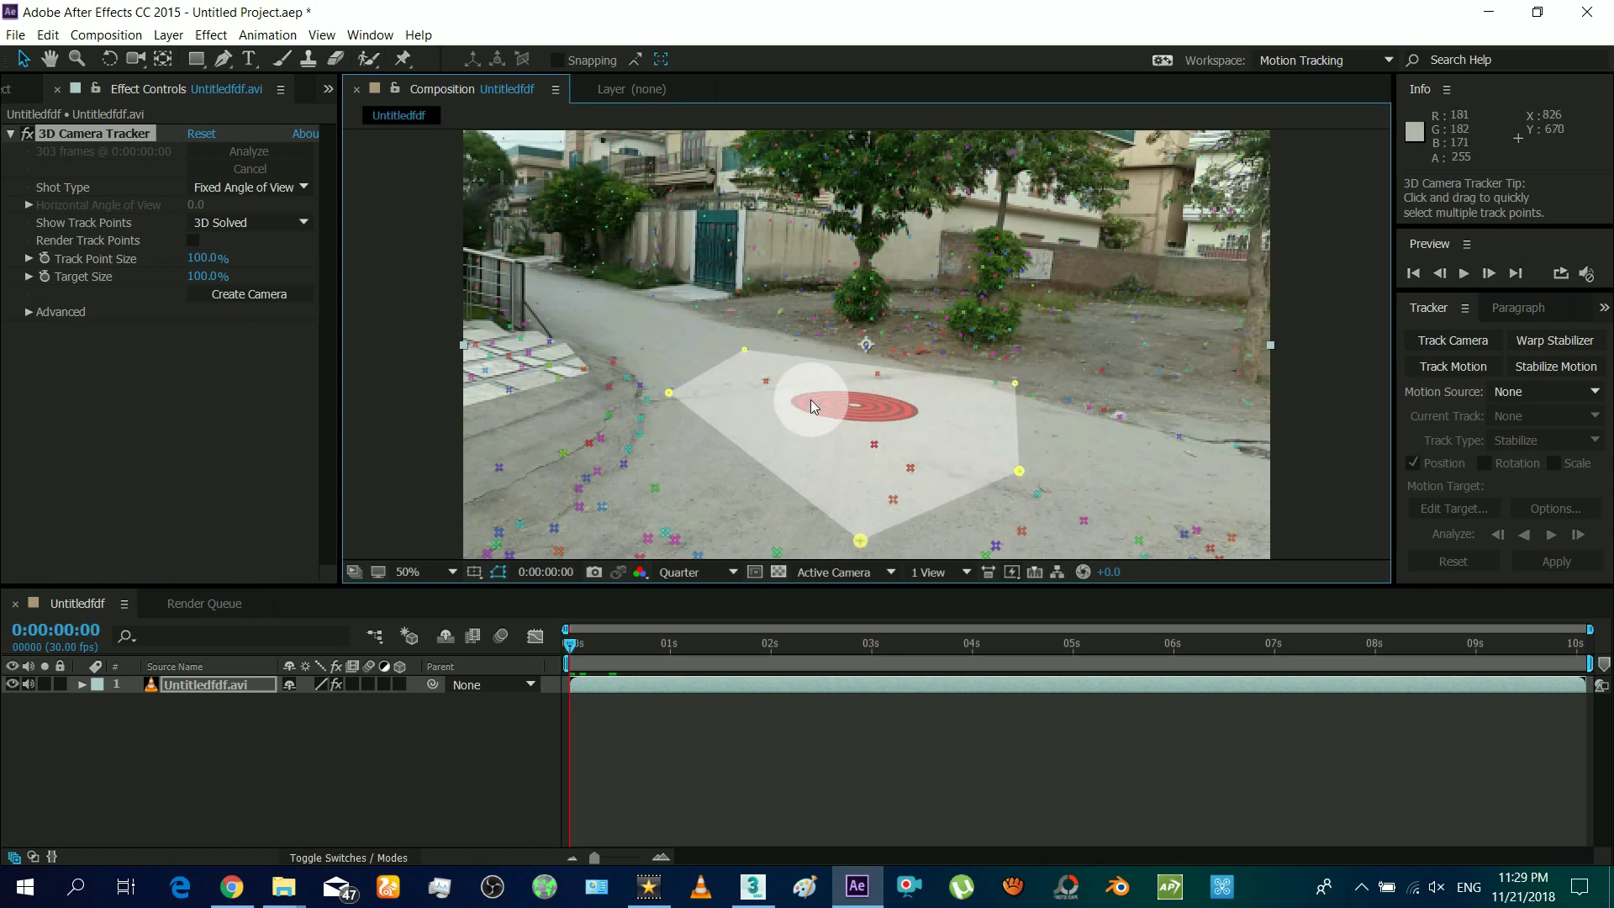
right_click(811, 400)
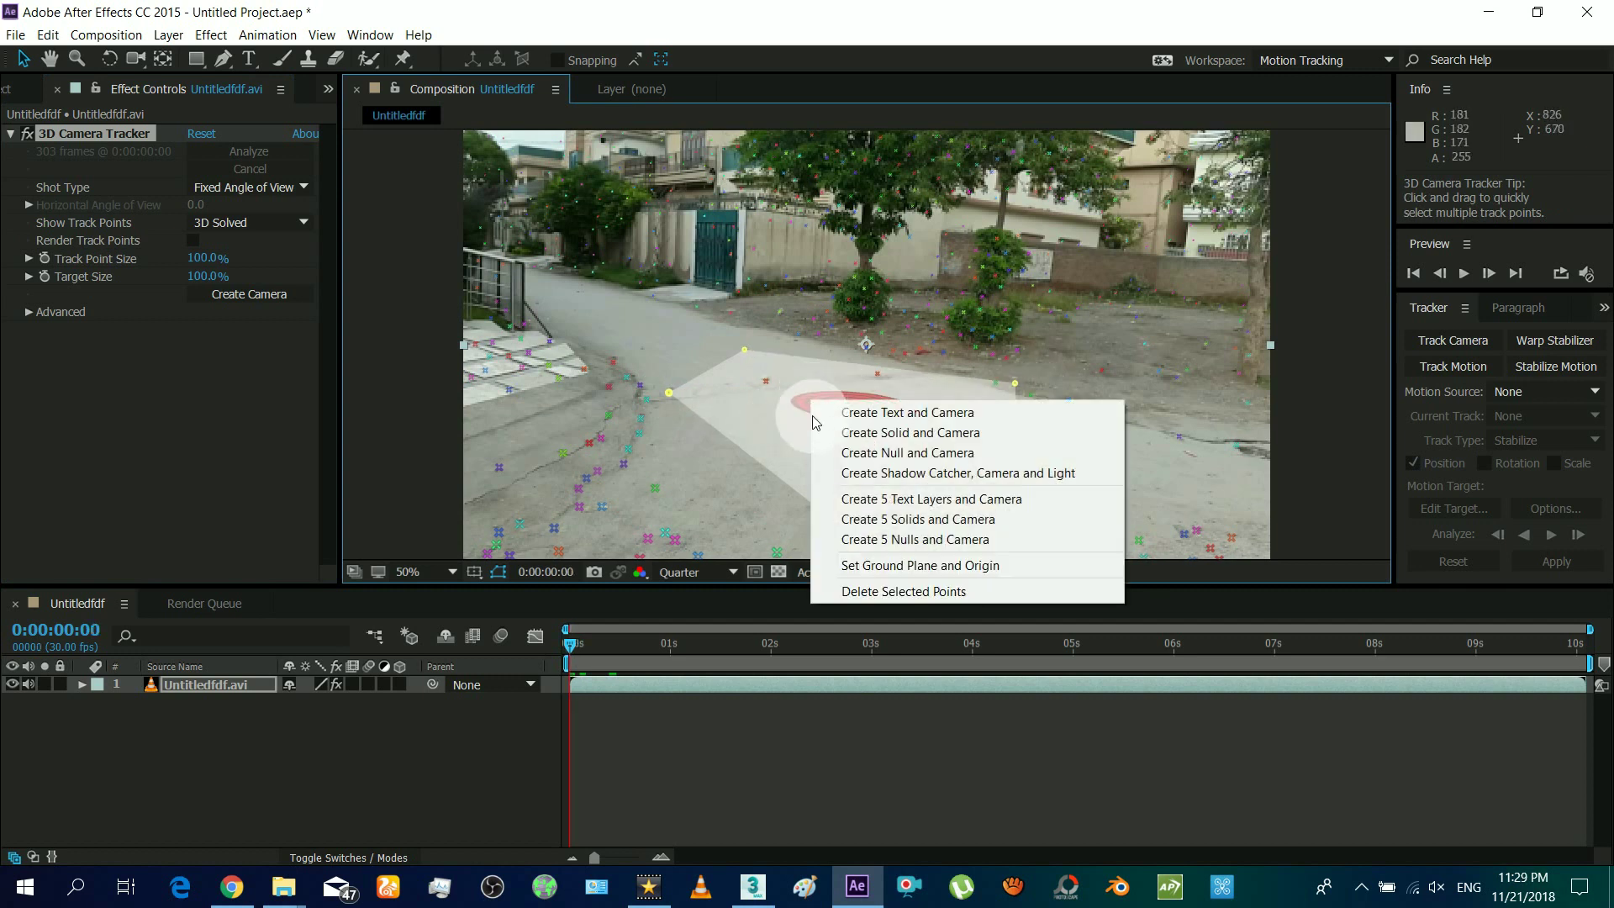
left_click(828, 565)
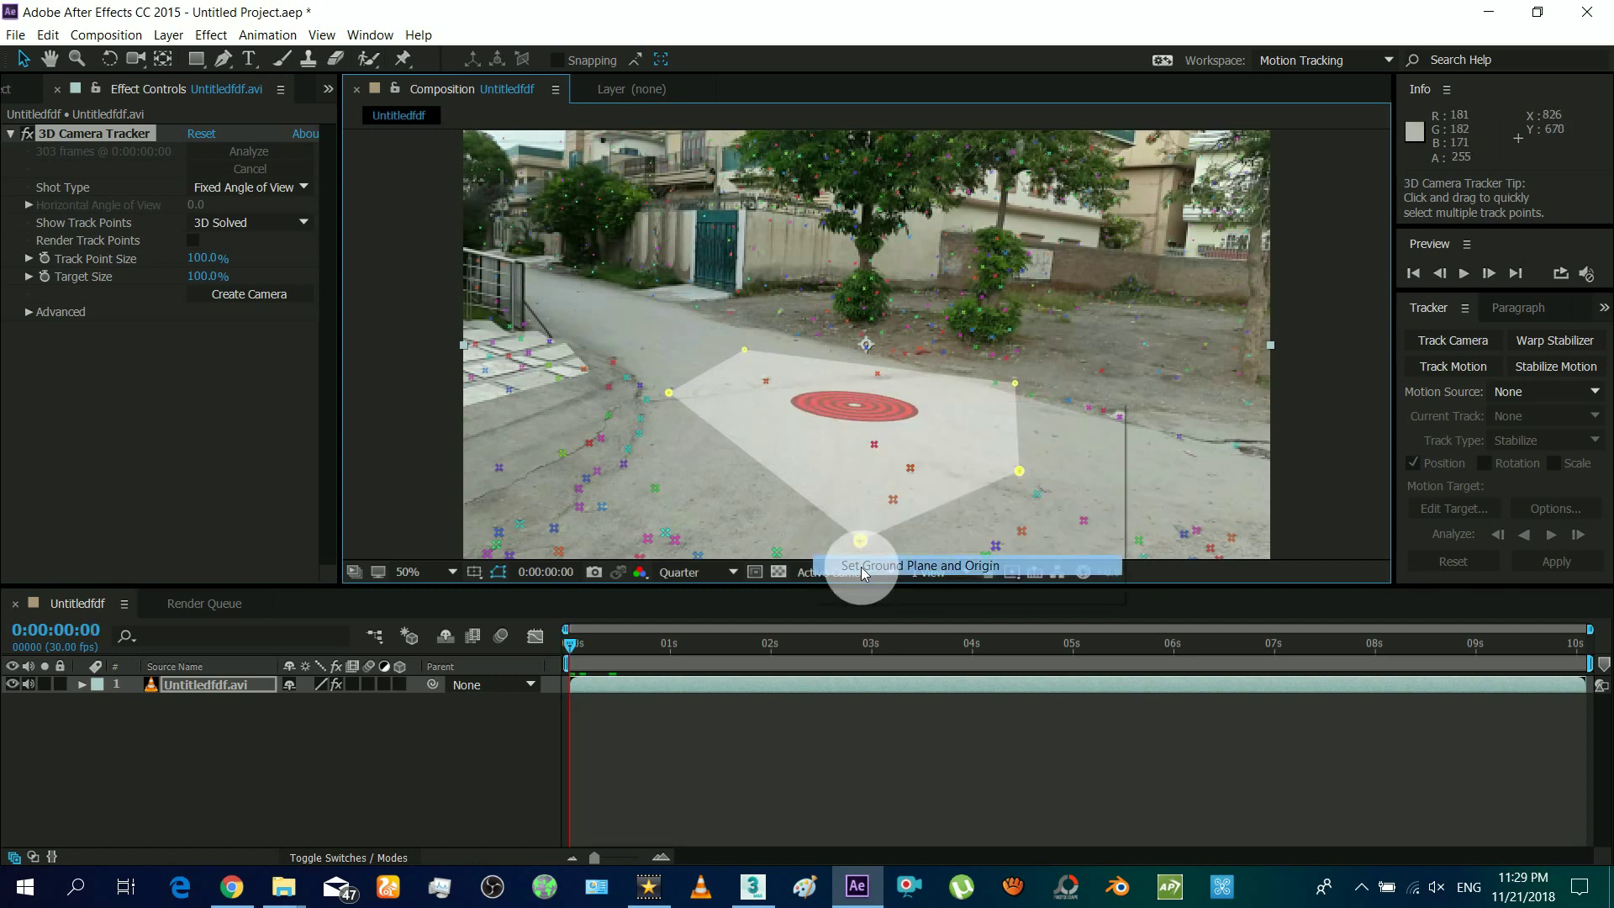
Step: Create a solid and camera on the road, then select Track Solid 1
right_click(827, 403)
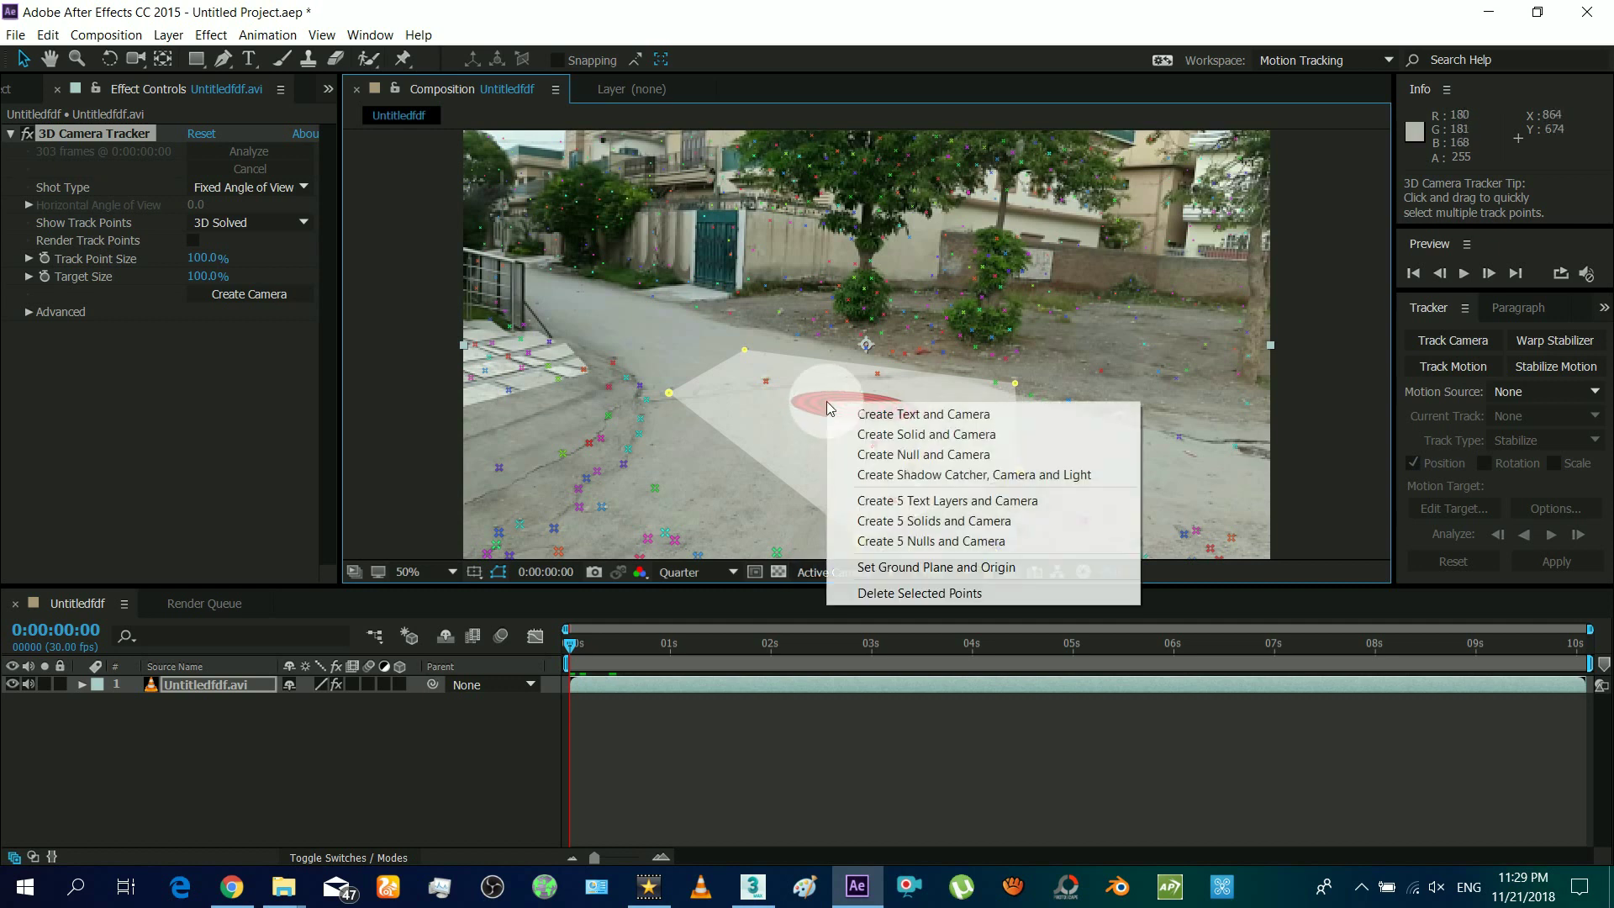
left_click(853, 435)
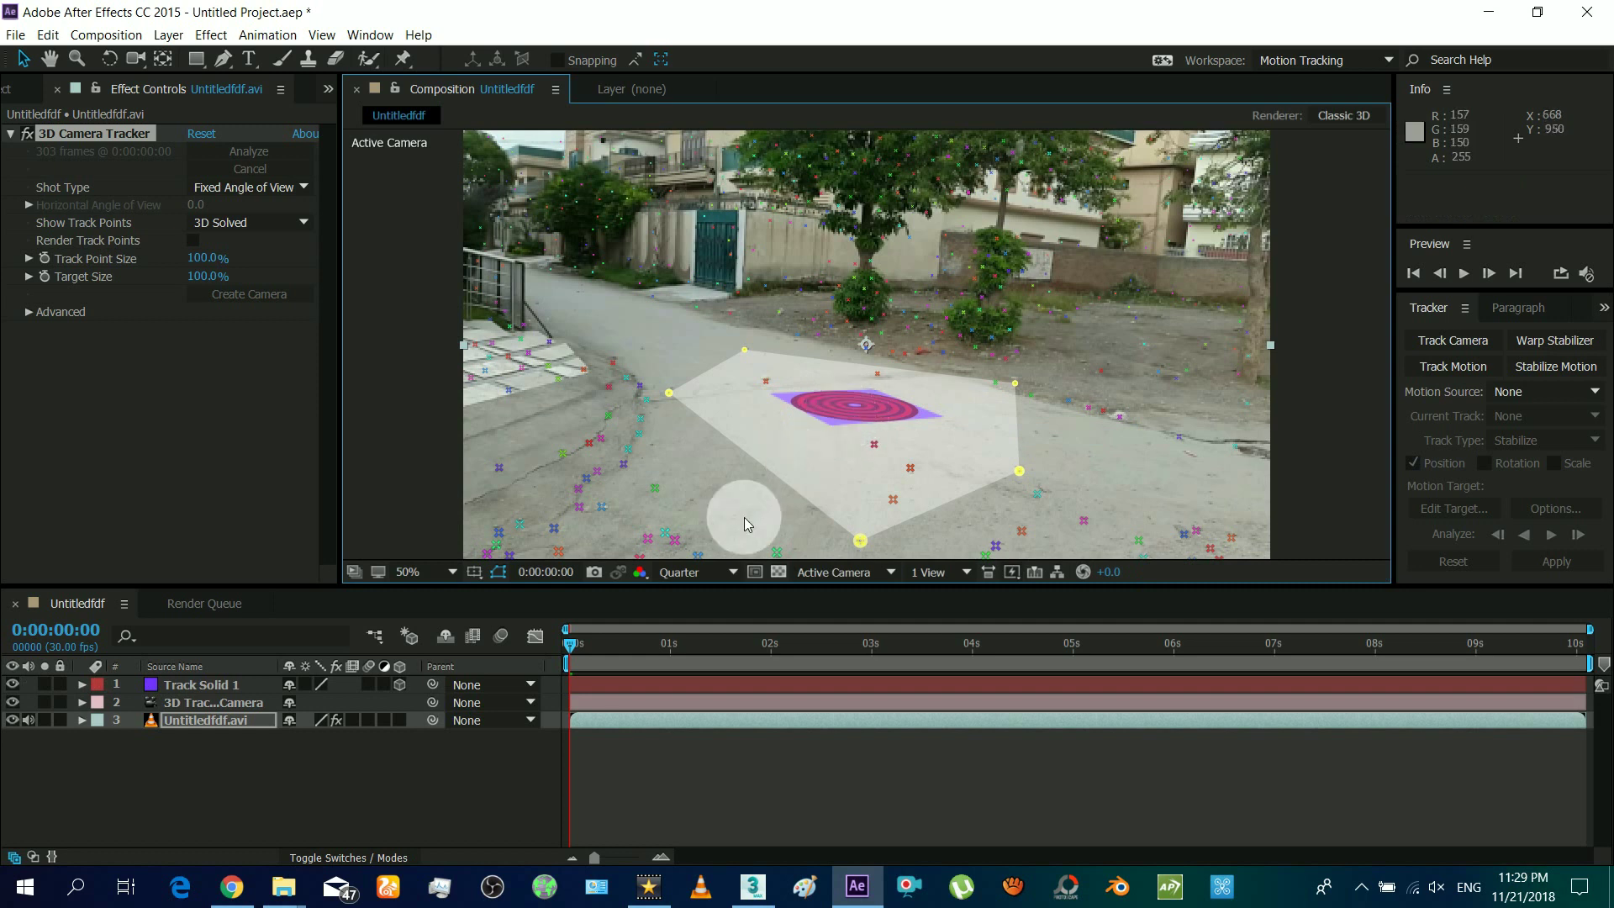
left_click(205, 687)
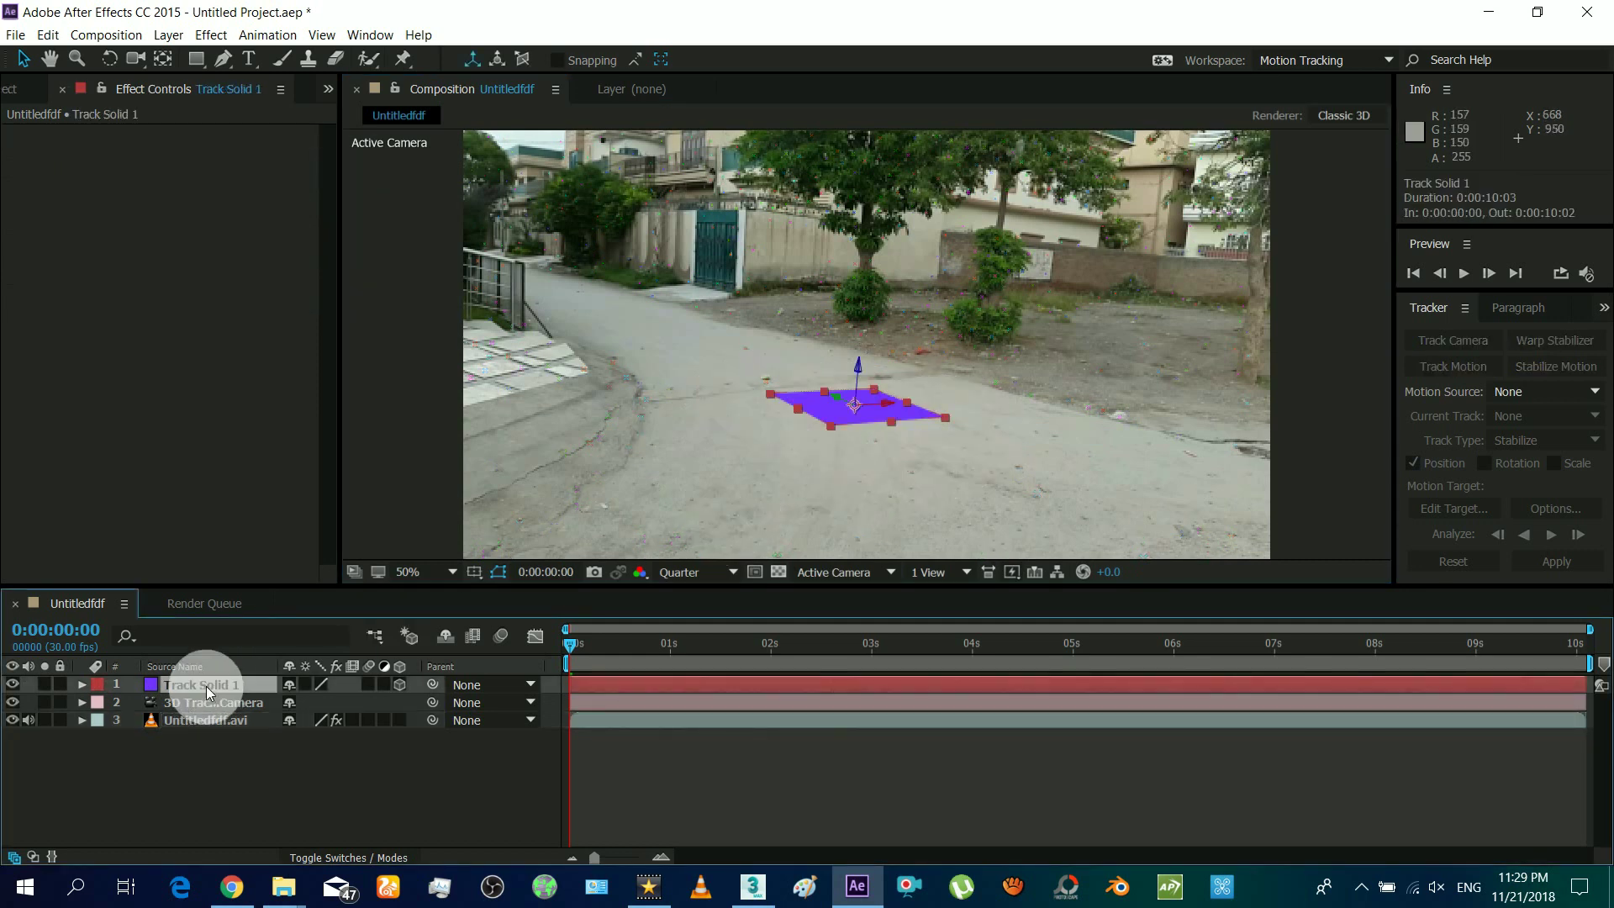
Step: Scale Track Solid 1 up to 236% and preview the track
key("s")
left_click_drag(328, 716, 477, 716)
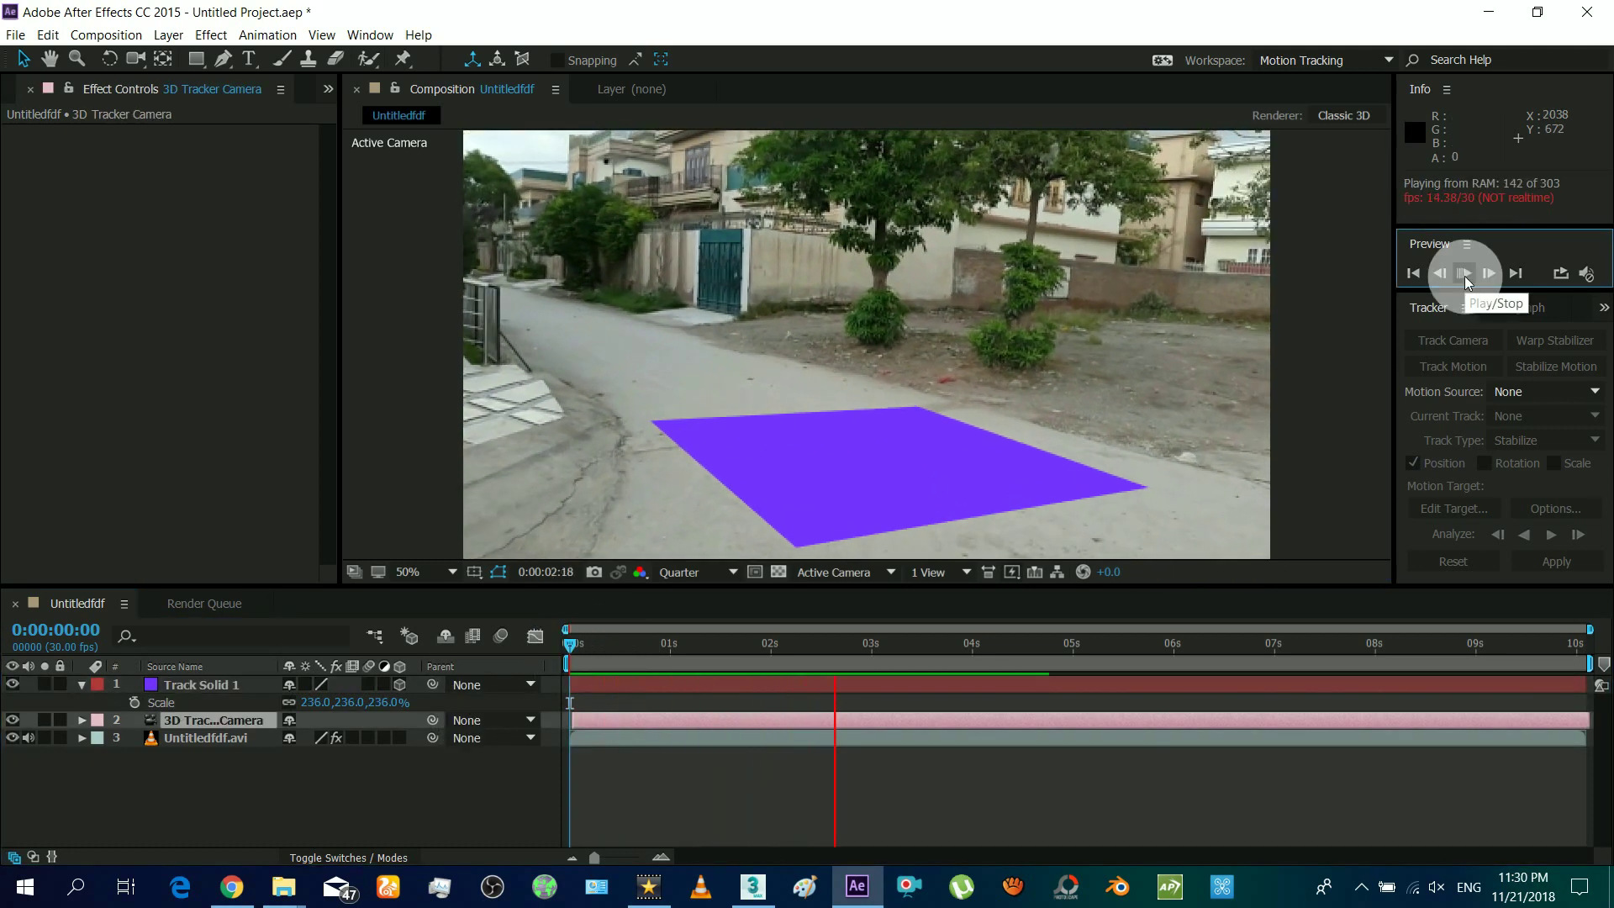
left_click(1464, 273)
left_click(1326, 547)
Step: Return to the first frame and delete the Track Solid 1 layer
left_click(613, 721)
left_click(572, 652)
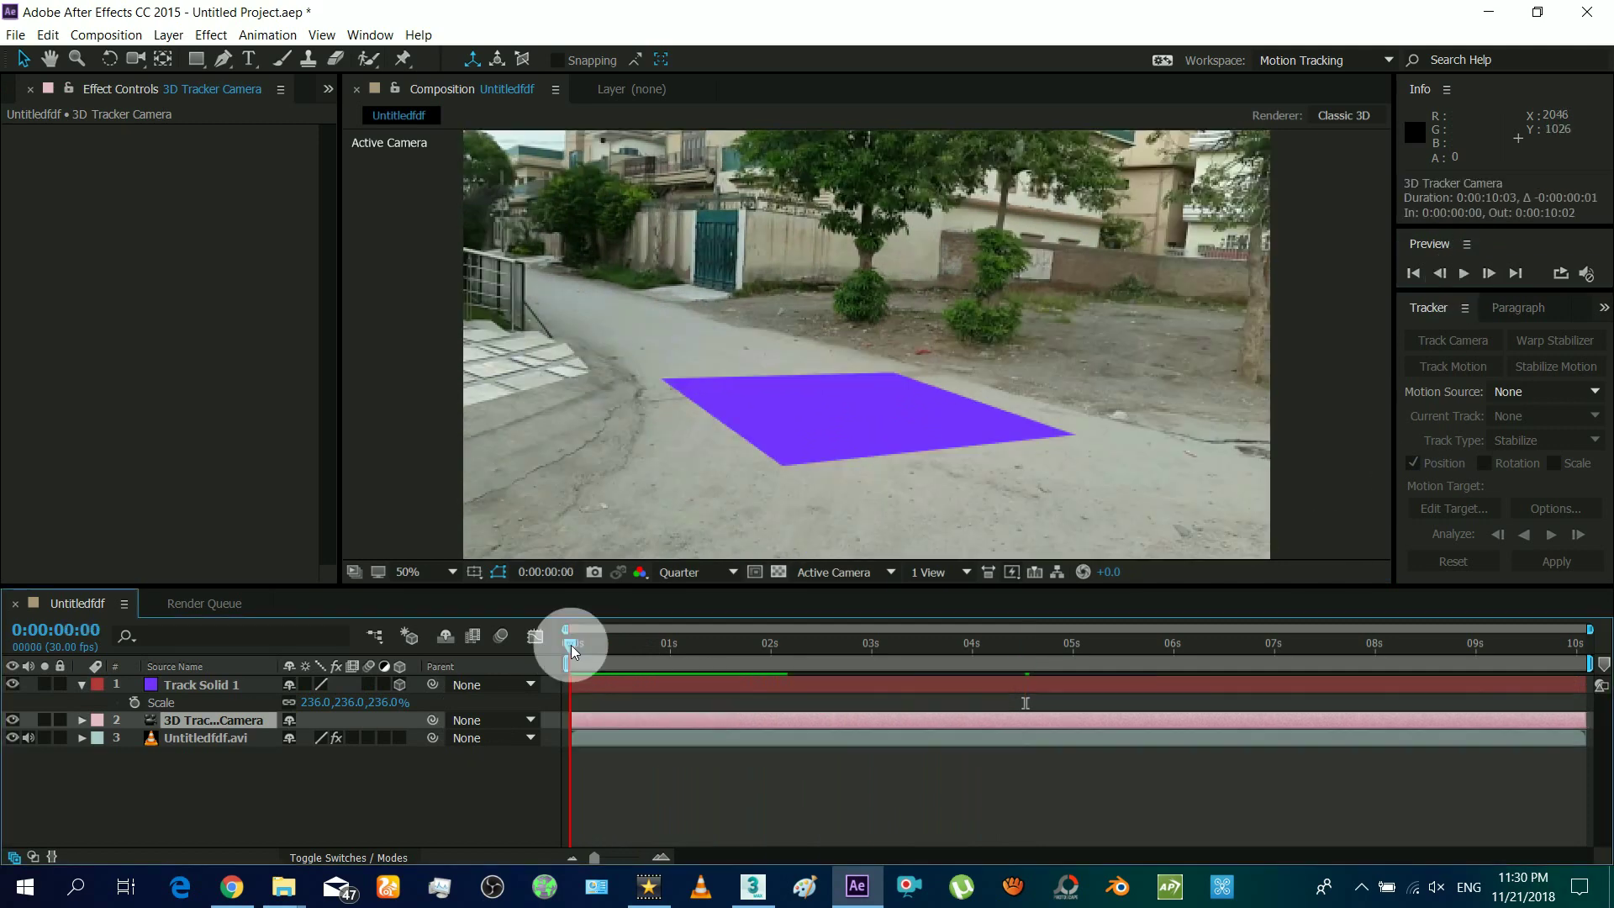
left_click(212, 688)
key("Delete")
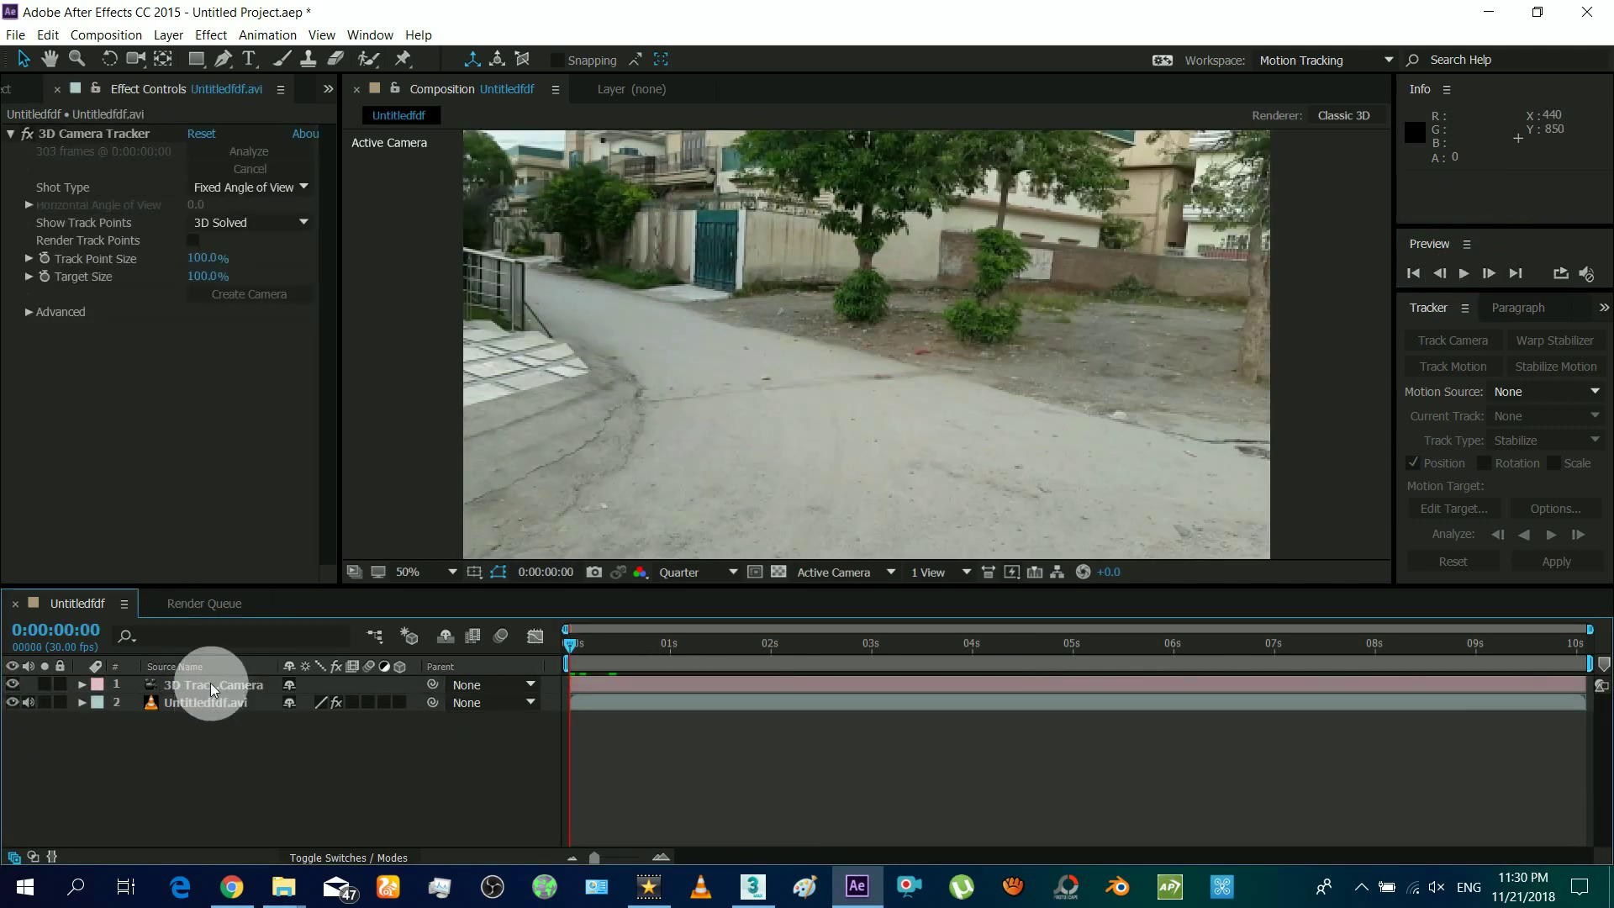
Step: Show the camera tracker's points again and lasso a patch of road track points
left_click(211, 703)
left_click(96, 135)
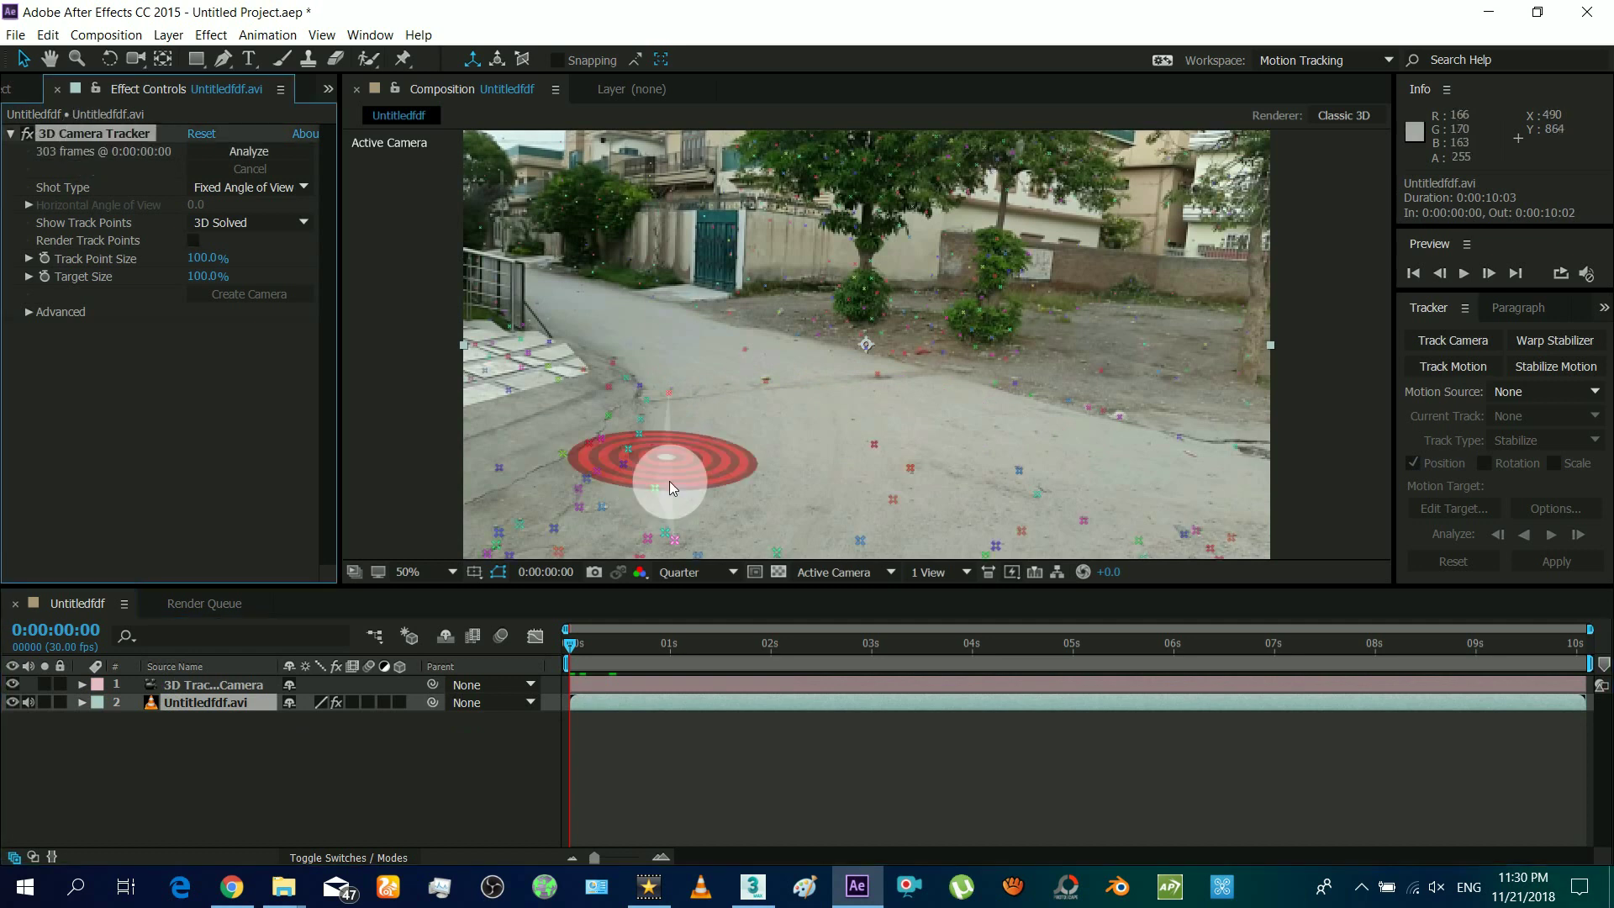
left_click(726, 382)
left_click(863, 546, "shift")
left_click(1019, 417)
mouse_move(1026, 464)
left_mouse_down()
mouse_move(855, 546)
mouse_move(679, 391)
mouse_move(748, 351)
mouse_move(887, 427)
left_mouse_up()
Step: Create 5 nulls on the selected points, then select the camera and all five nulls
right_click(851, 398)
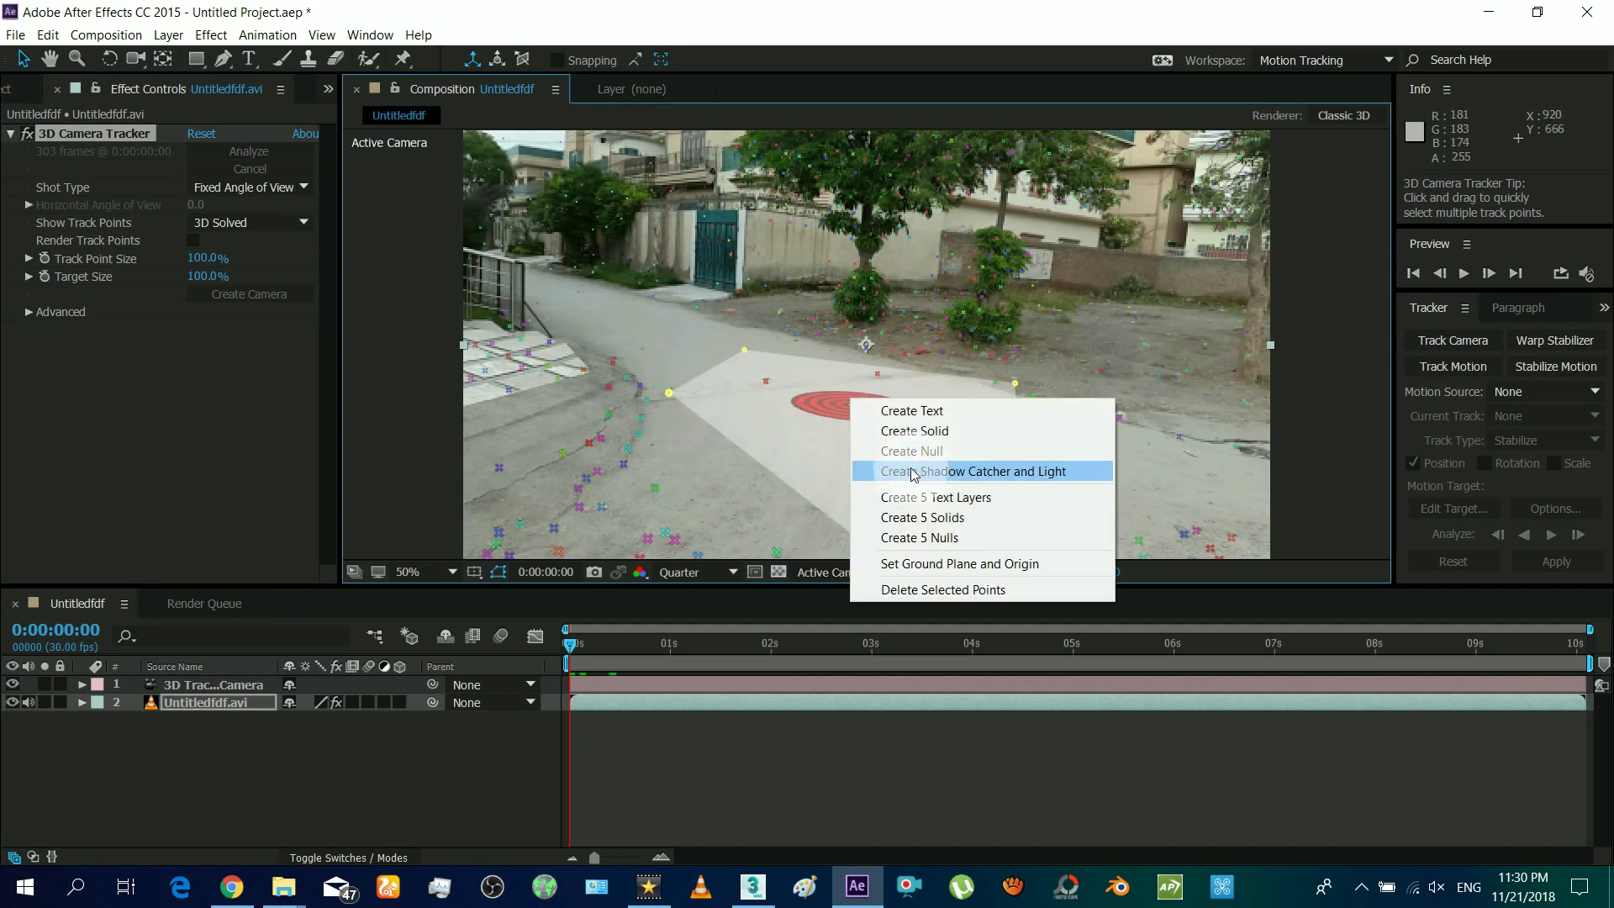
left_click(909, 539)
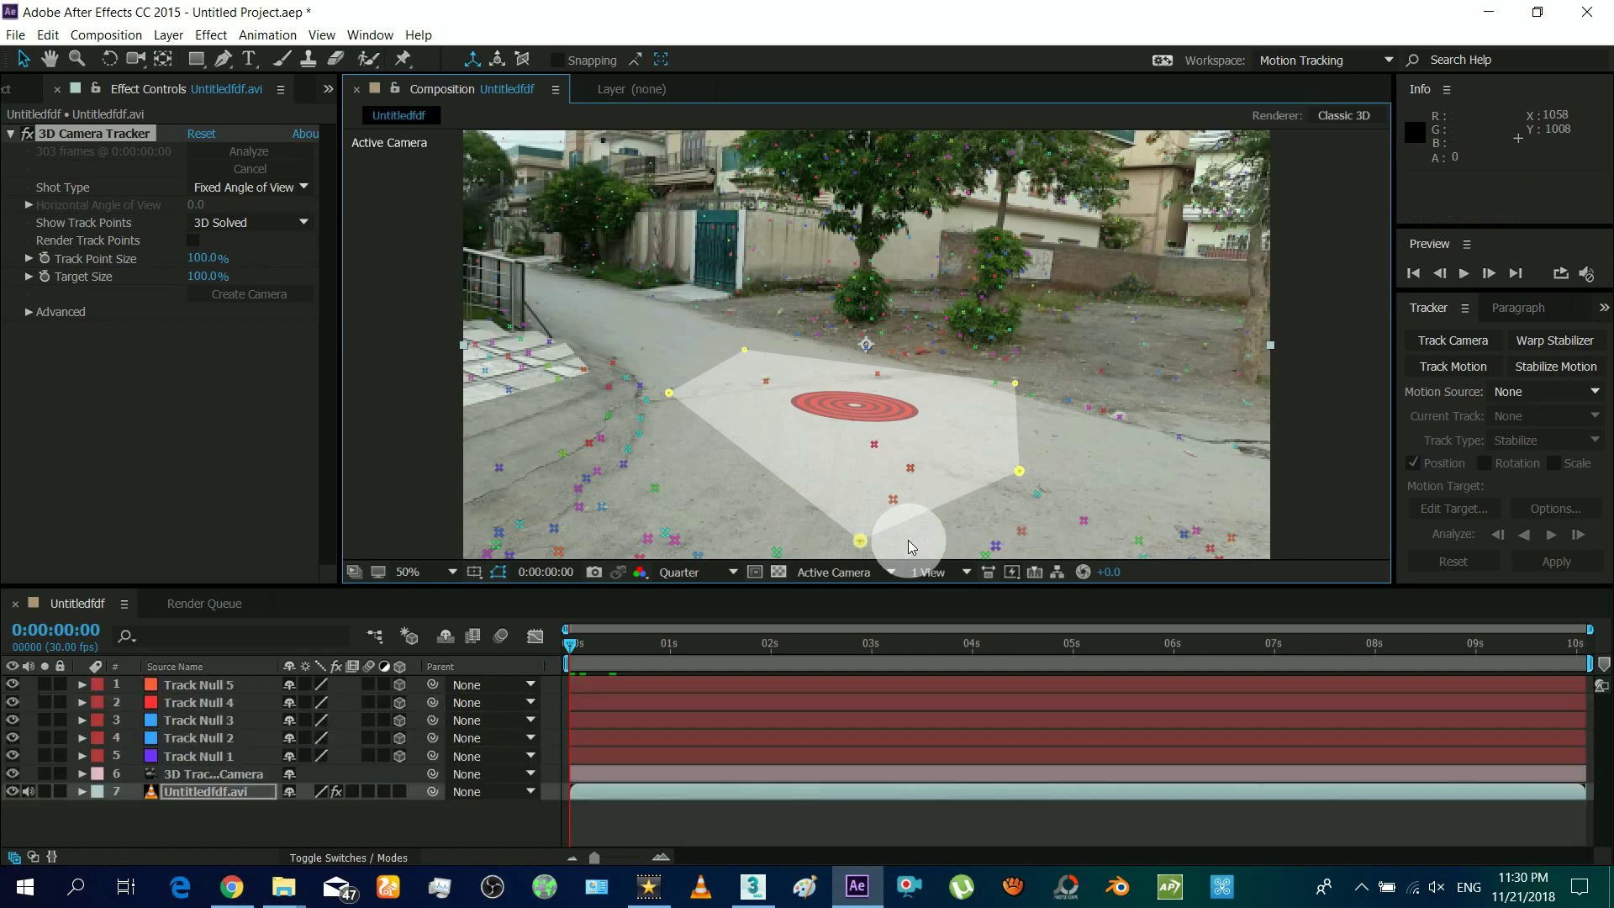
left_click(211, 774)
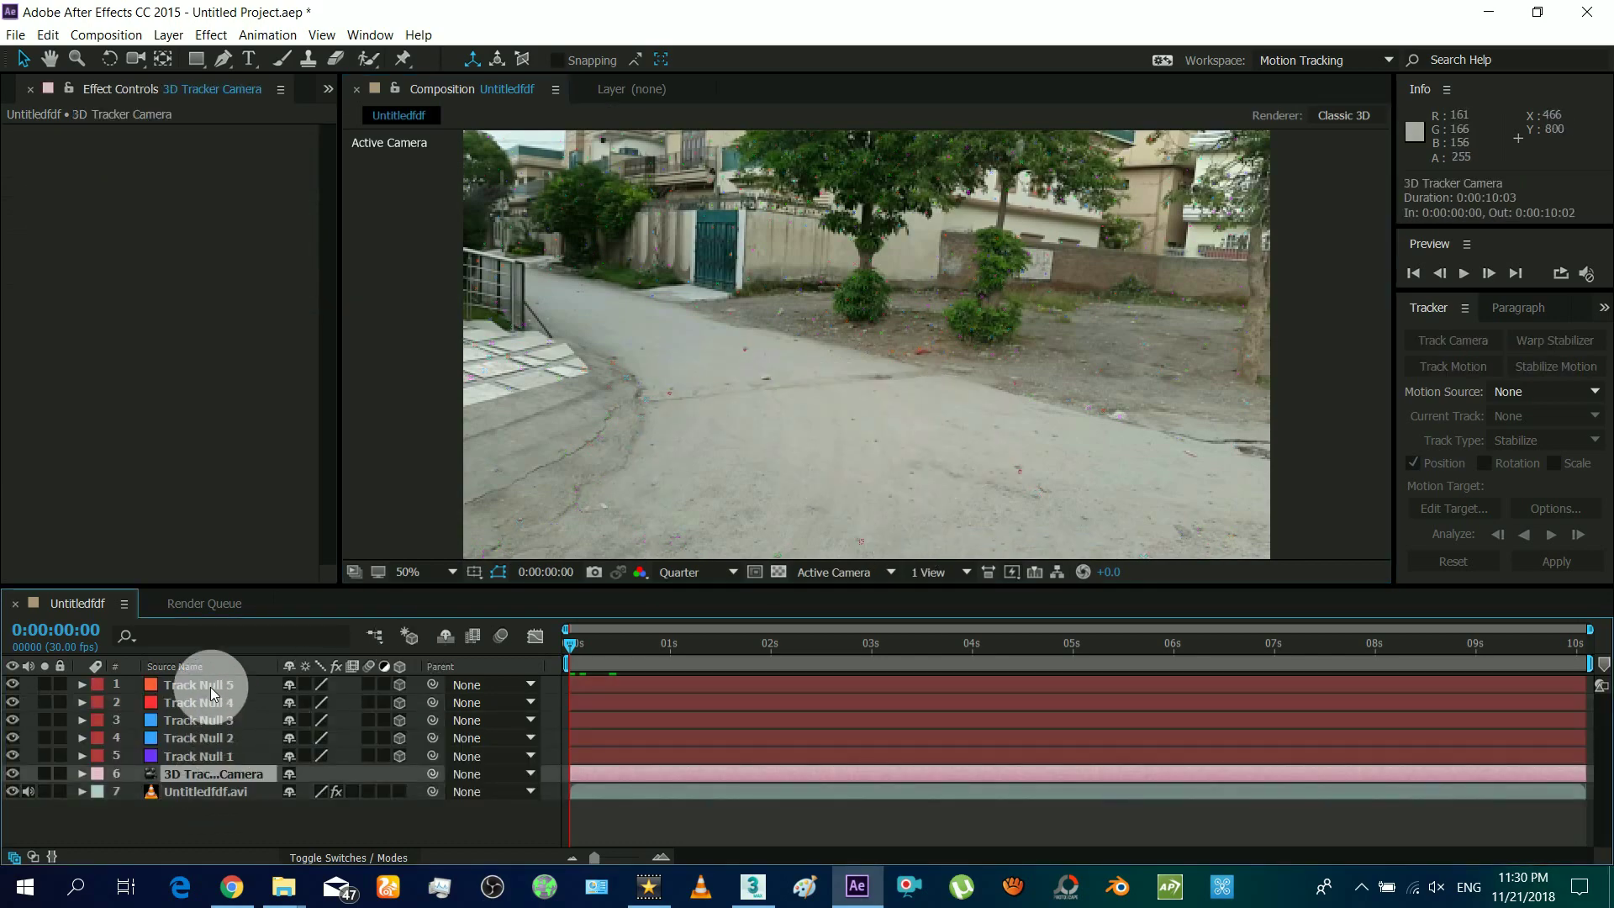
left_click(211, 687, "shift")
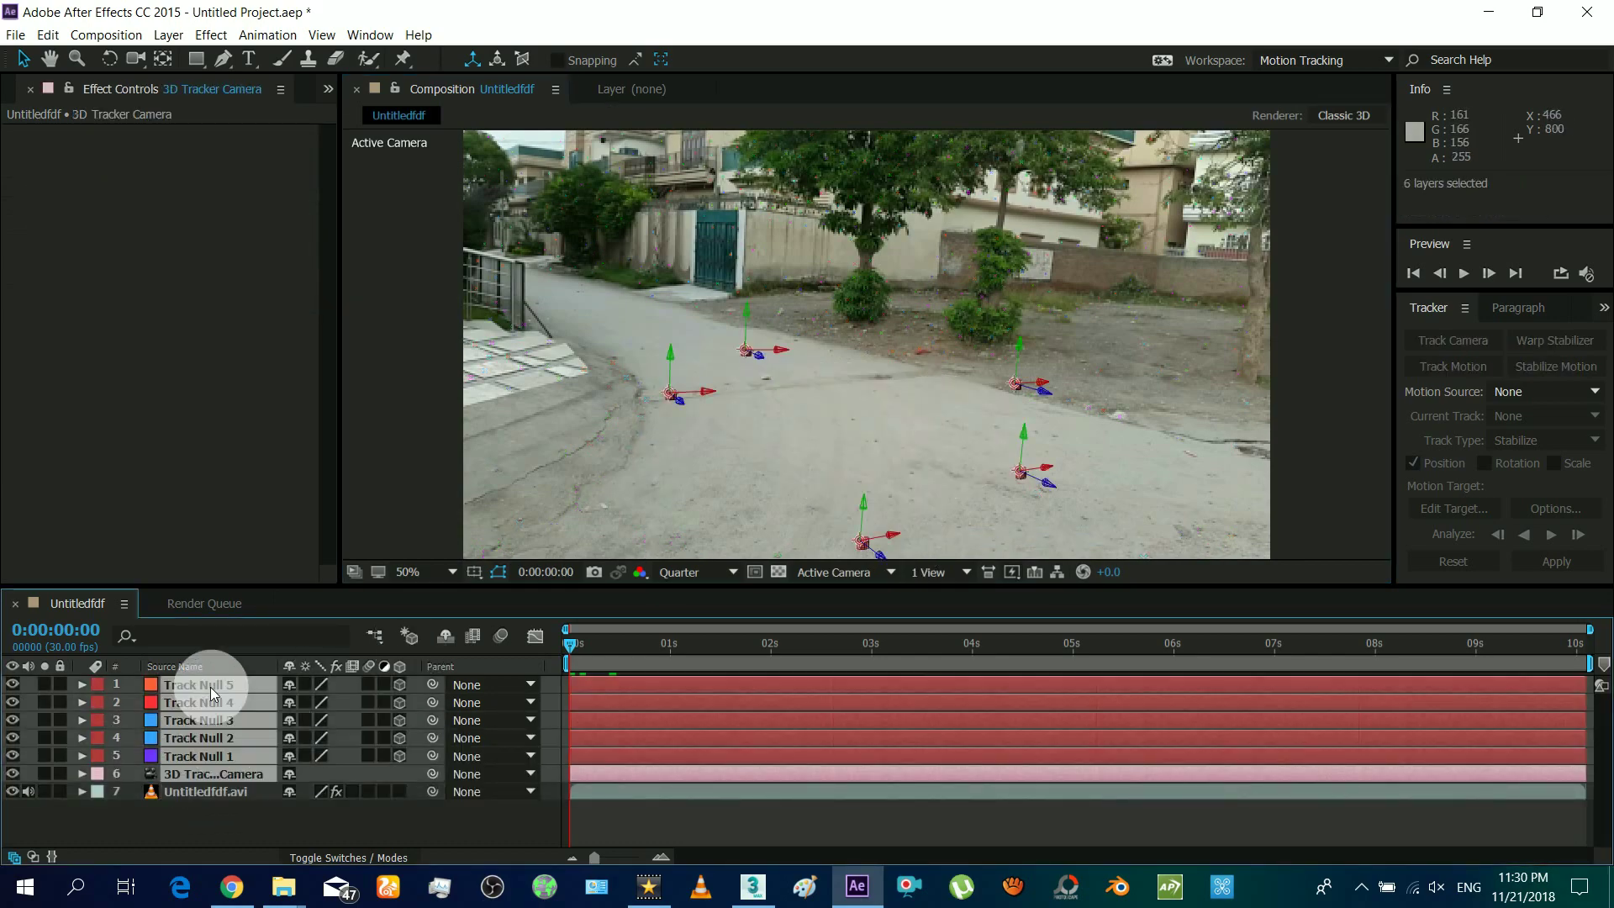
Step: Launch the AE3D_Export script, target 3ds Max, and name the export Untitledtracked.ms
left_click(18, 38)
mouse_move(274, 587)
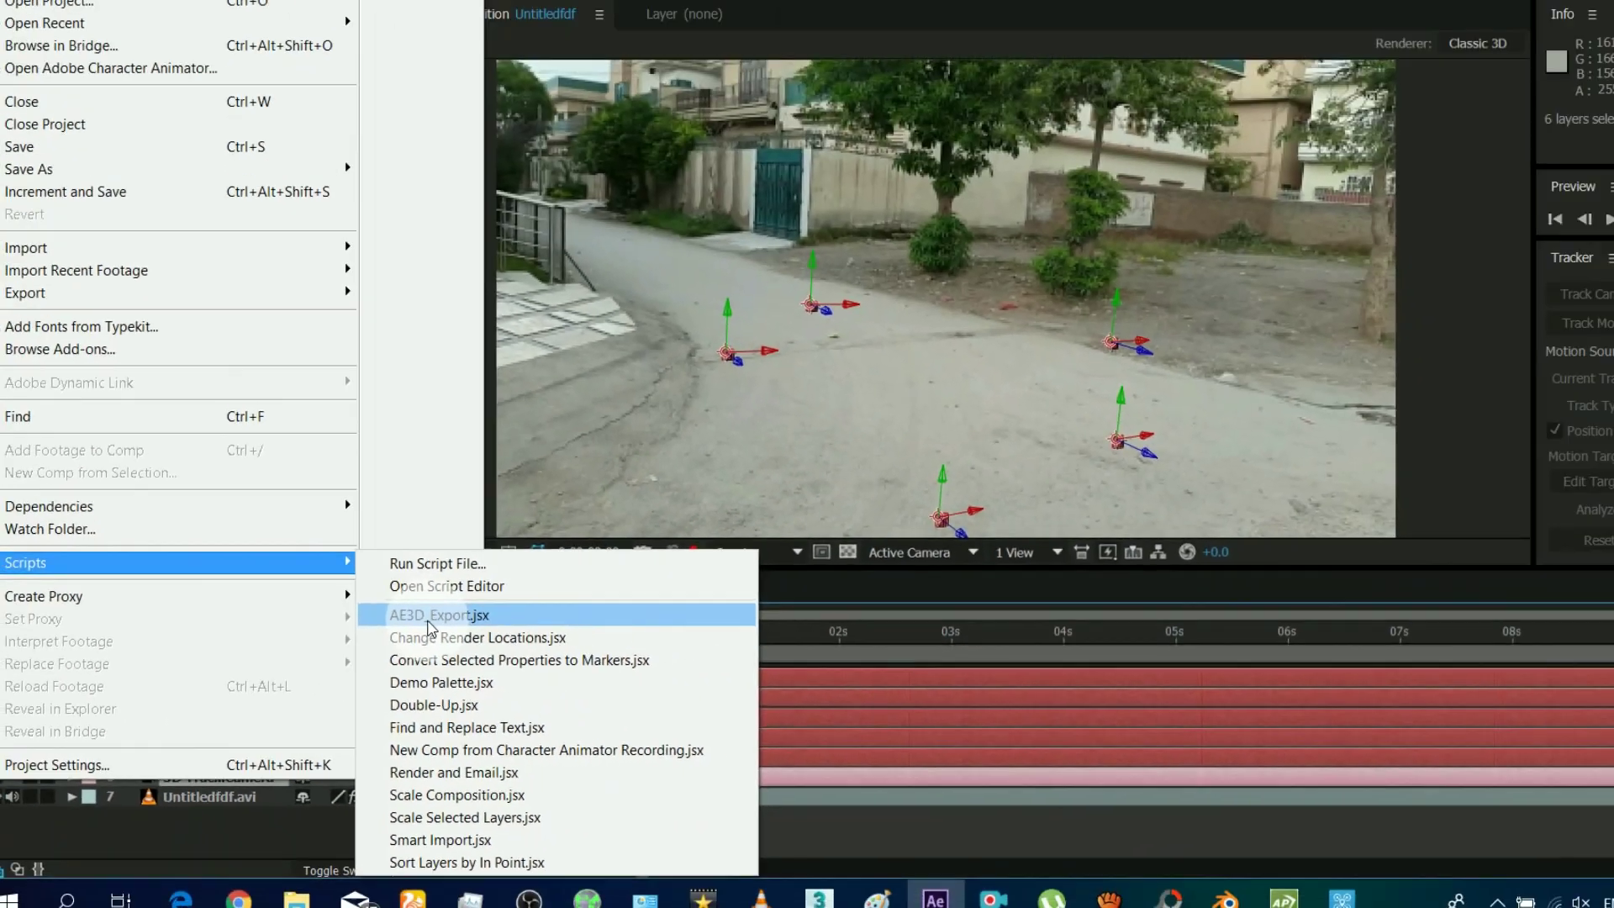
left_click(811, 503)
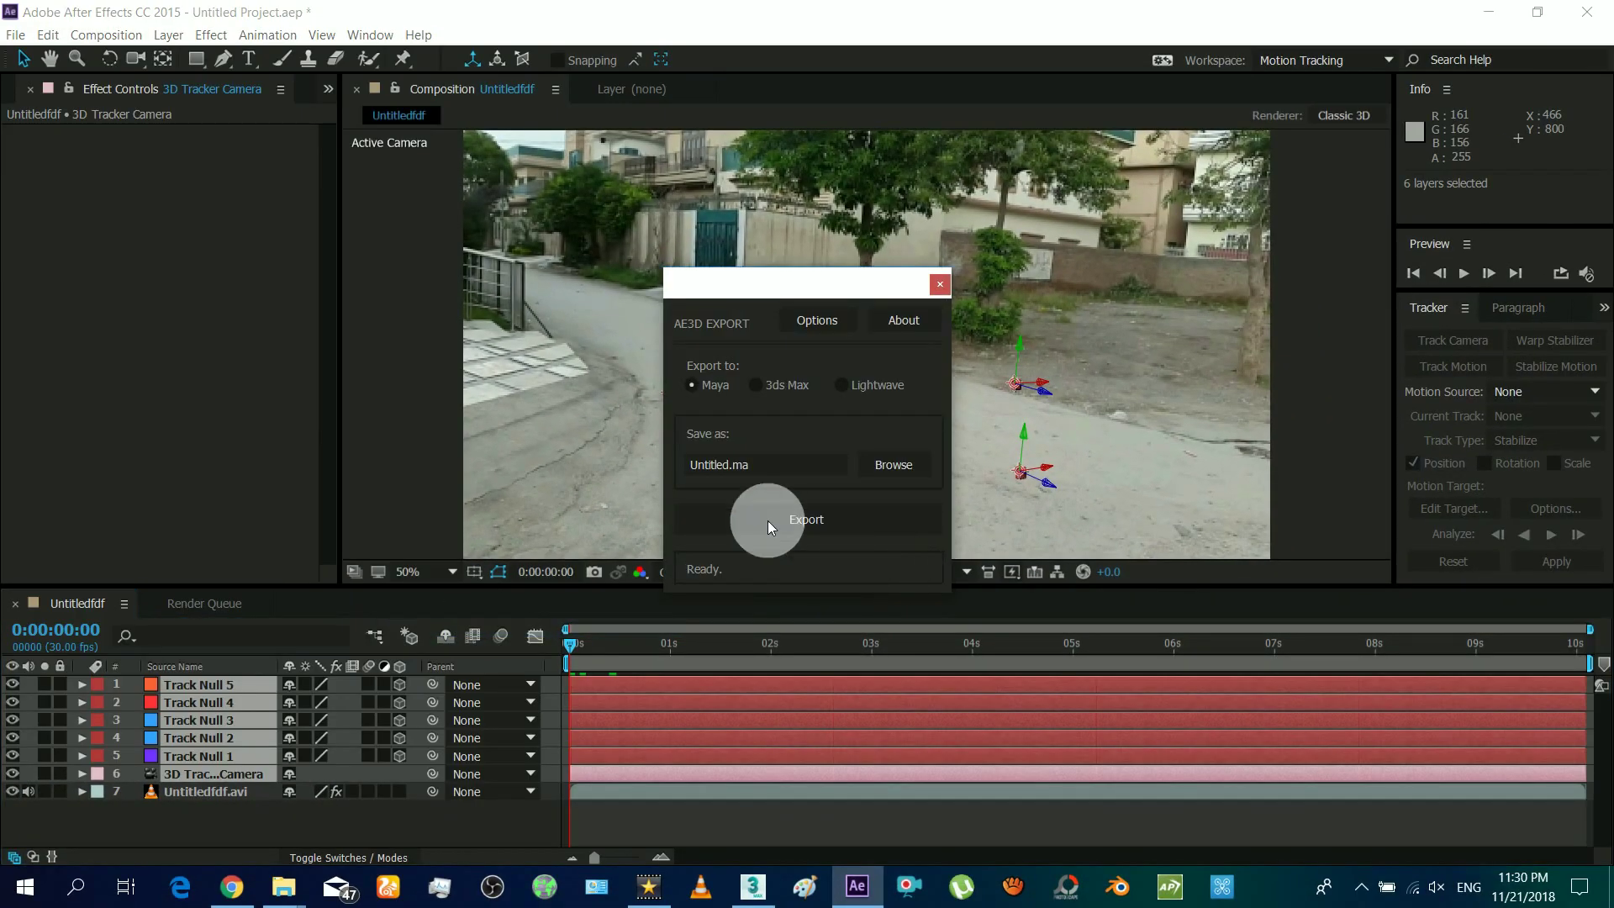
left_click(786, 385)
left_click(719, 467)
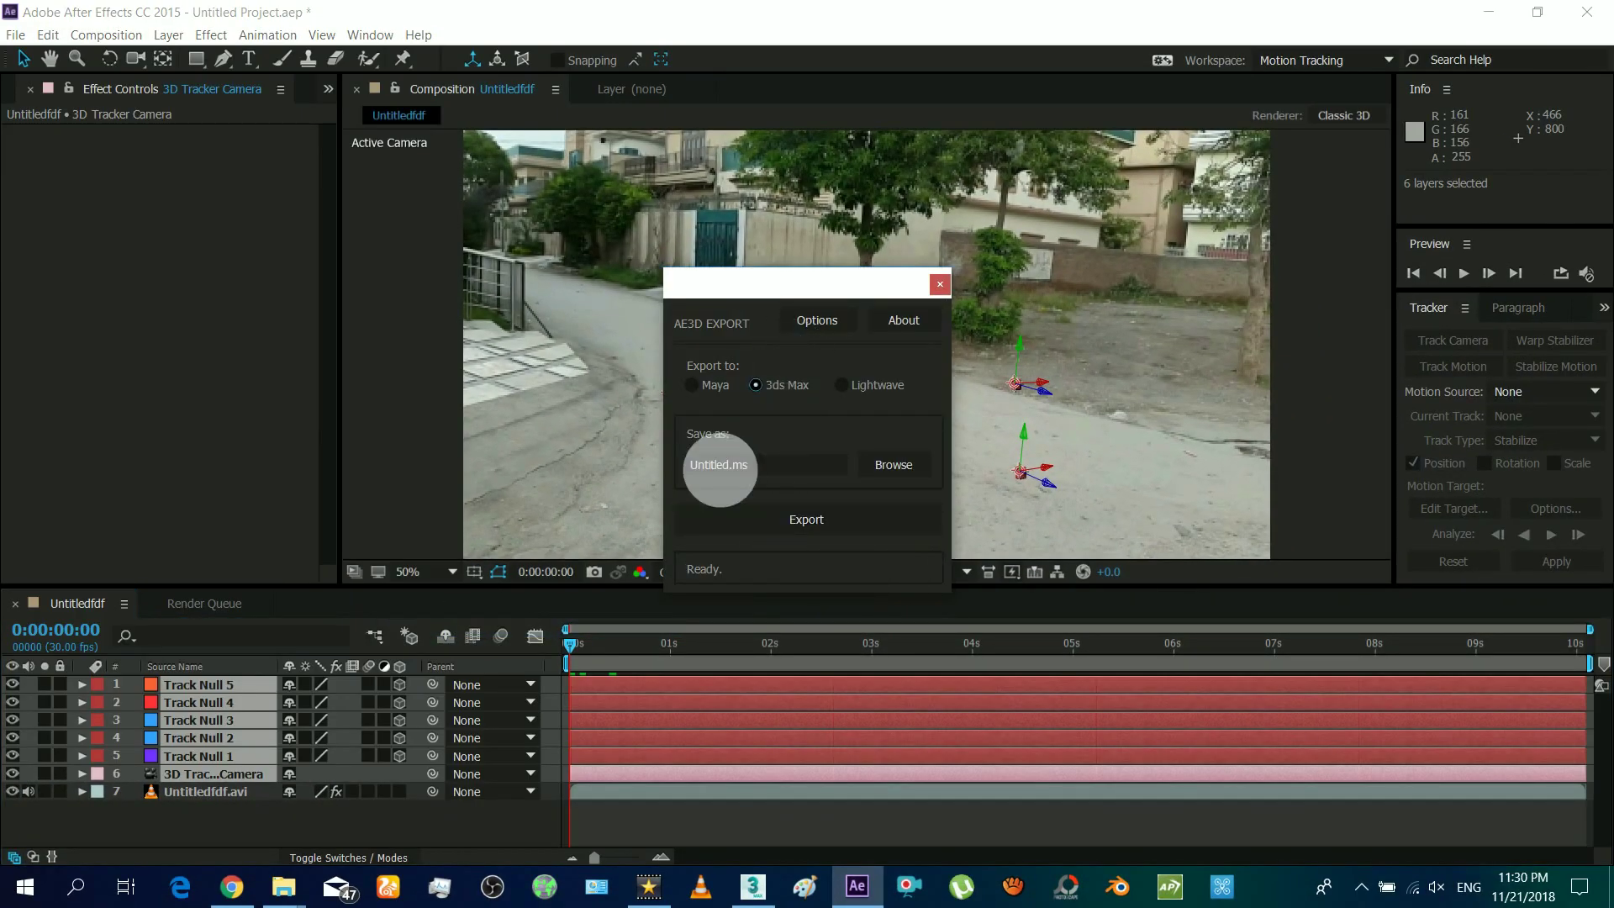
left_click(734, 475)
type("tracked")
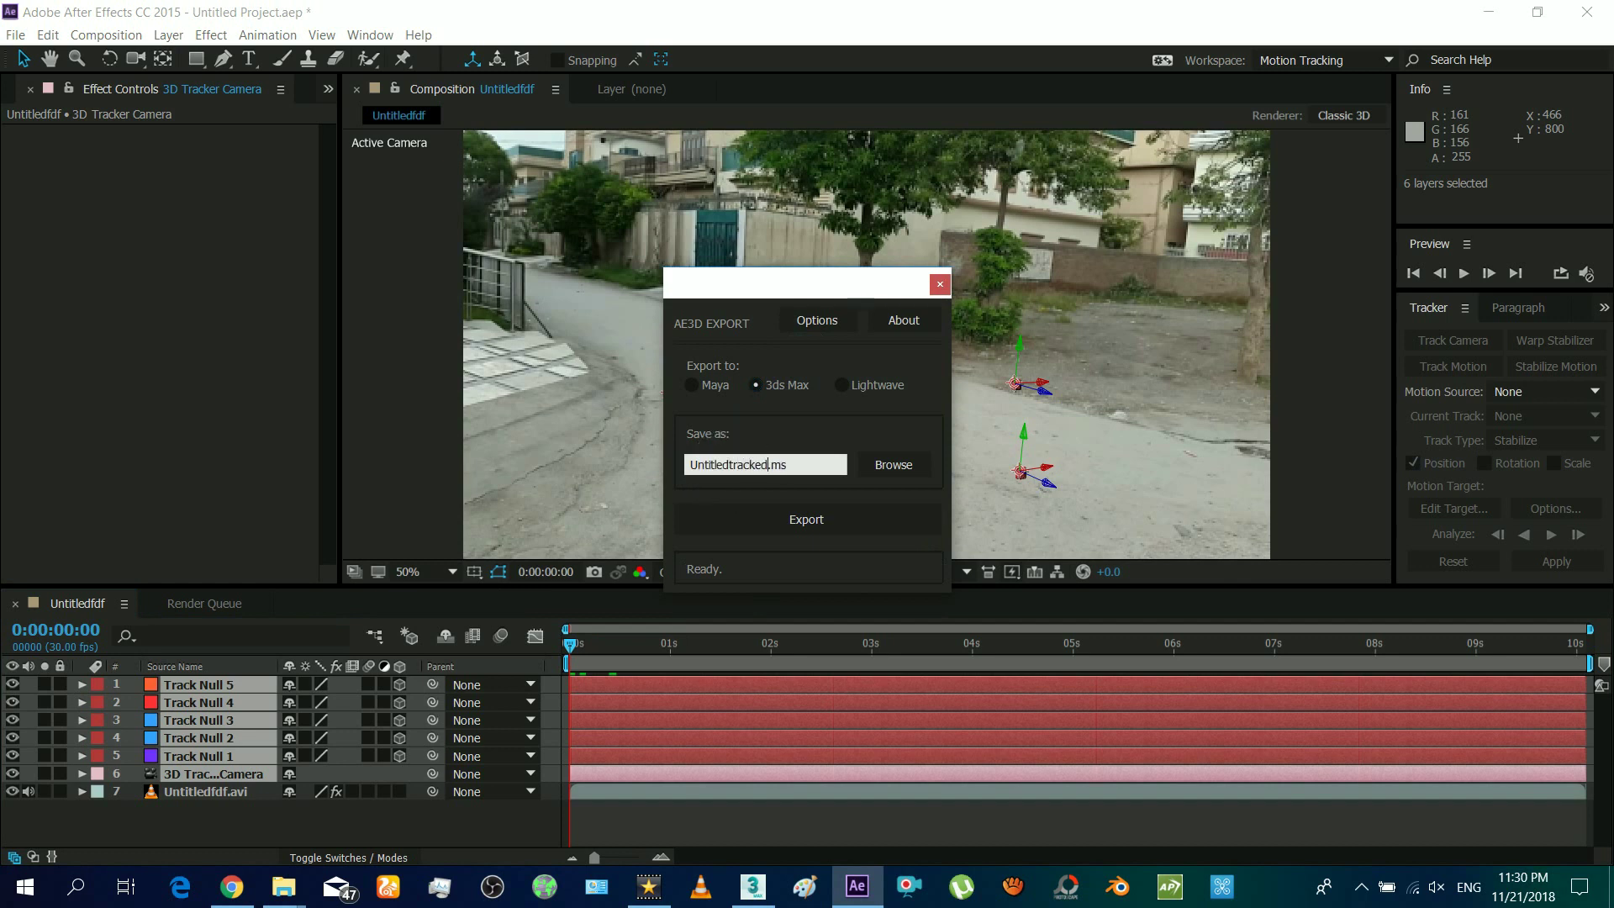
left_click(732, 473)
Step: Adjust the world scale option, export the 3ds Max script, and move the dialog aside
left_click(817, 320)
left_click(751, 456)
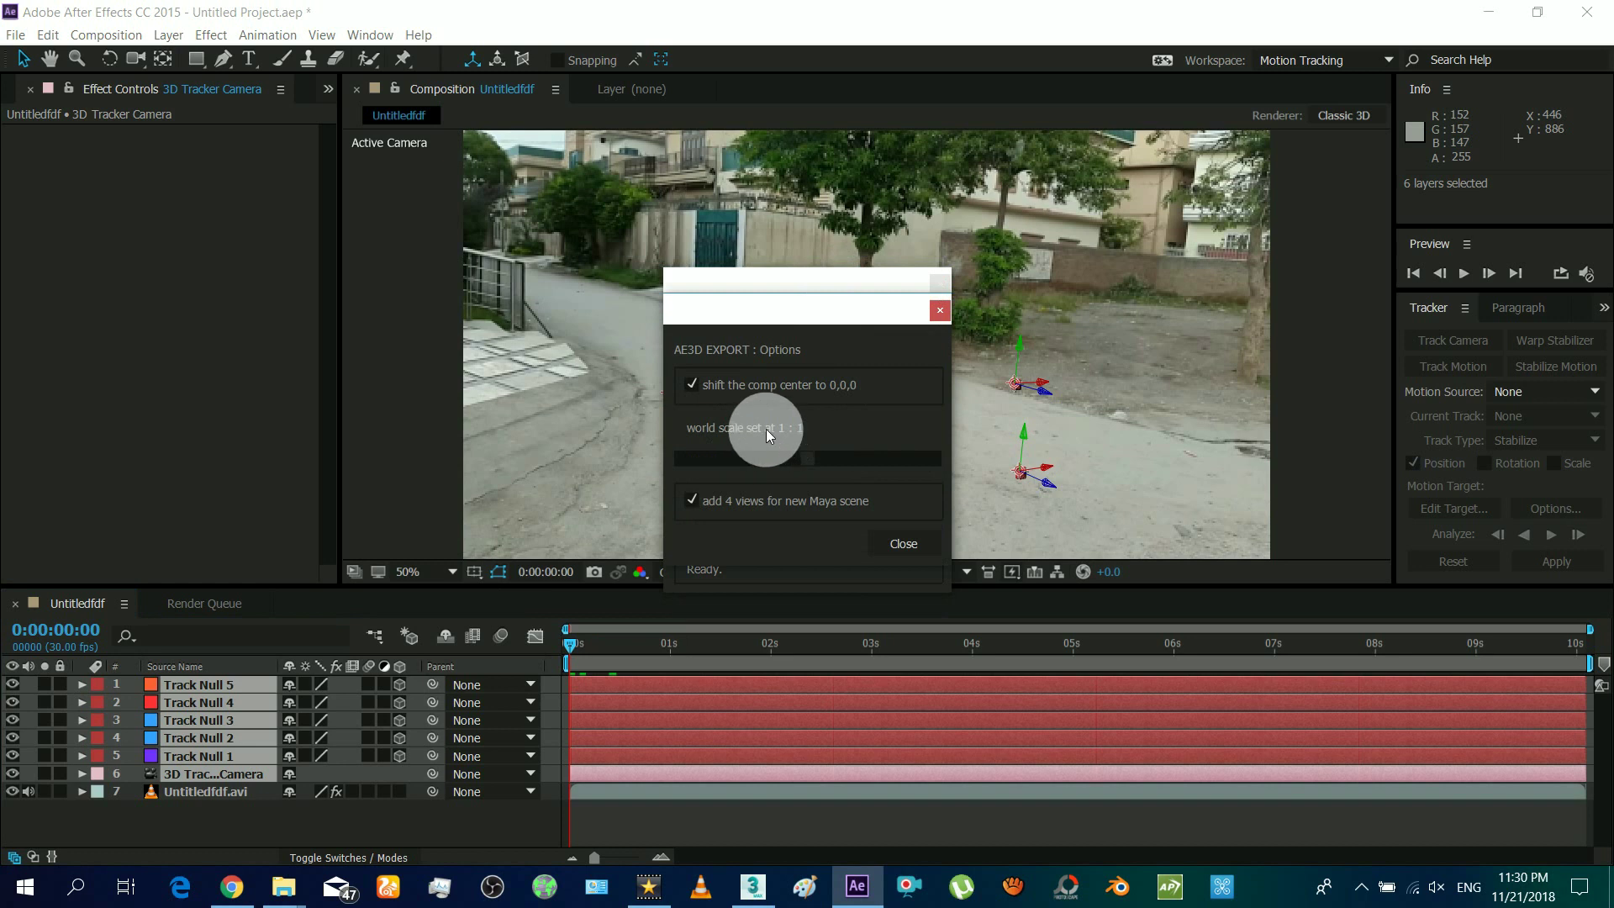
left_click(906, 546)
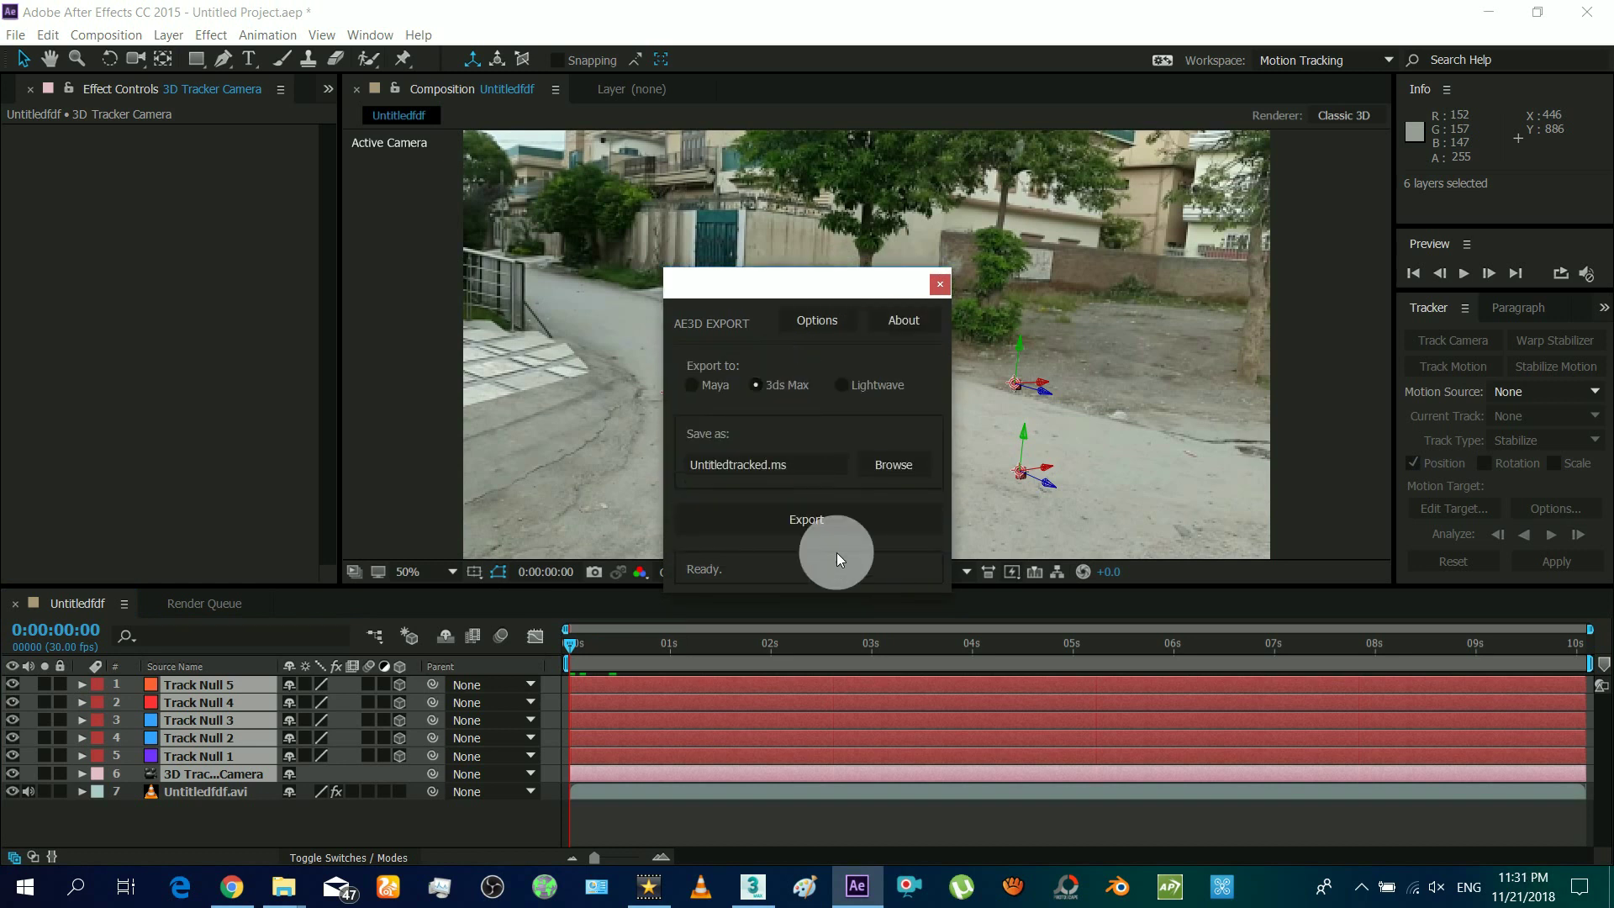
left_click(825, 521)
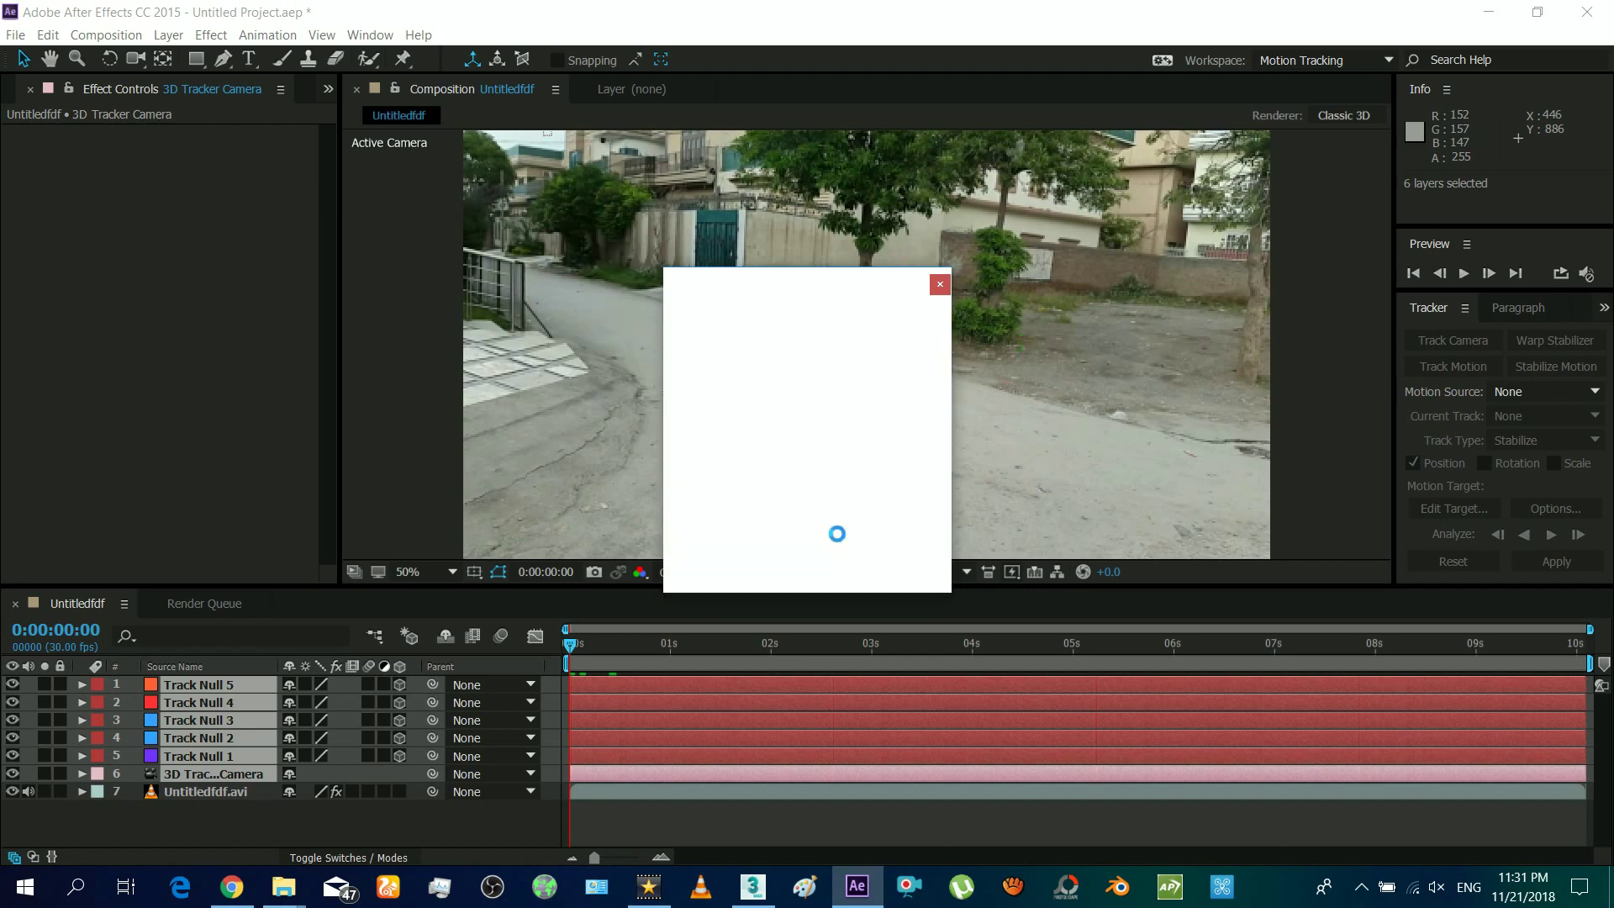
left_click_drag(828, 287, 763, 347)
left_click_drag(874, 345, 1505, 337)
left_click(101, 440)
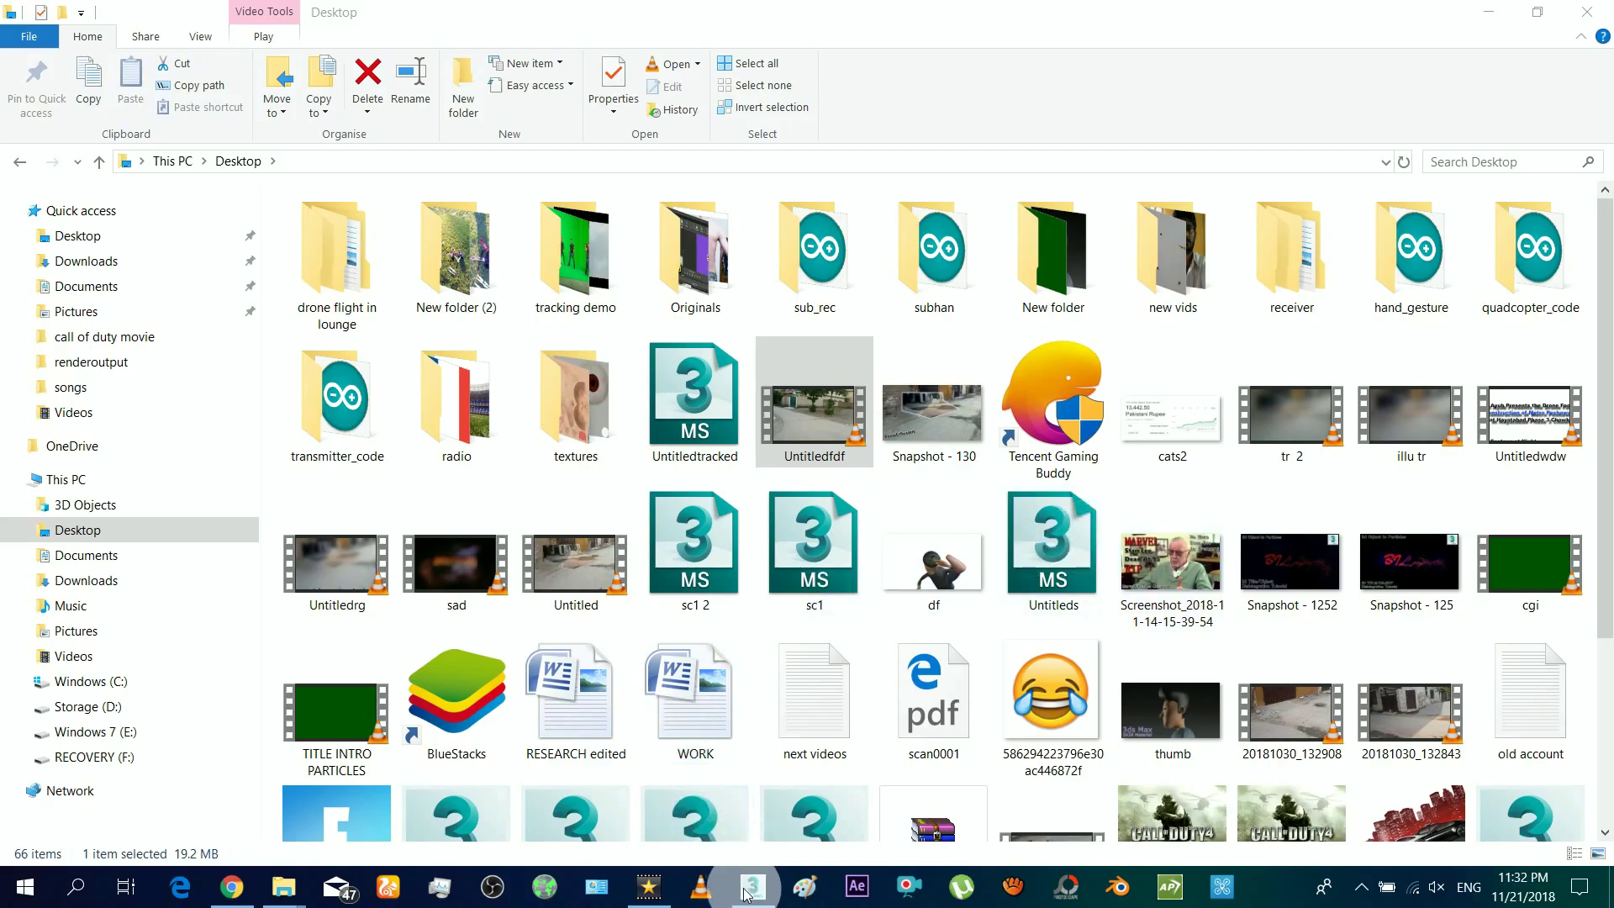
Step: Switch to the 3ds Max 2017 window from the taskbar
left_click(753, 887)
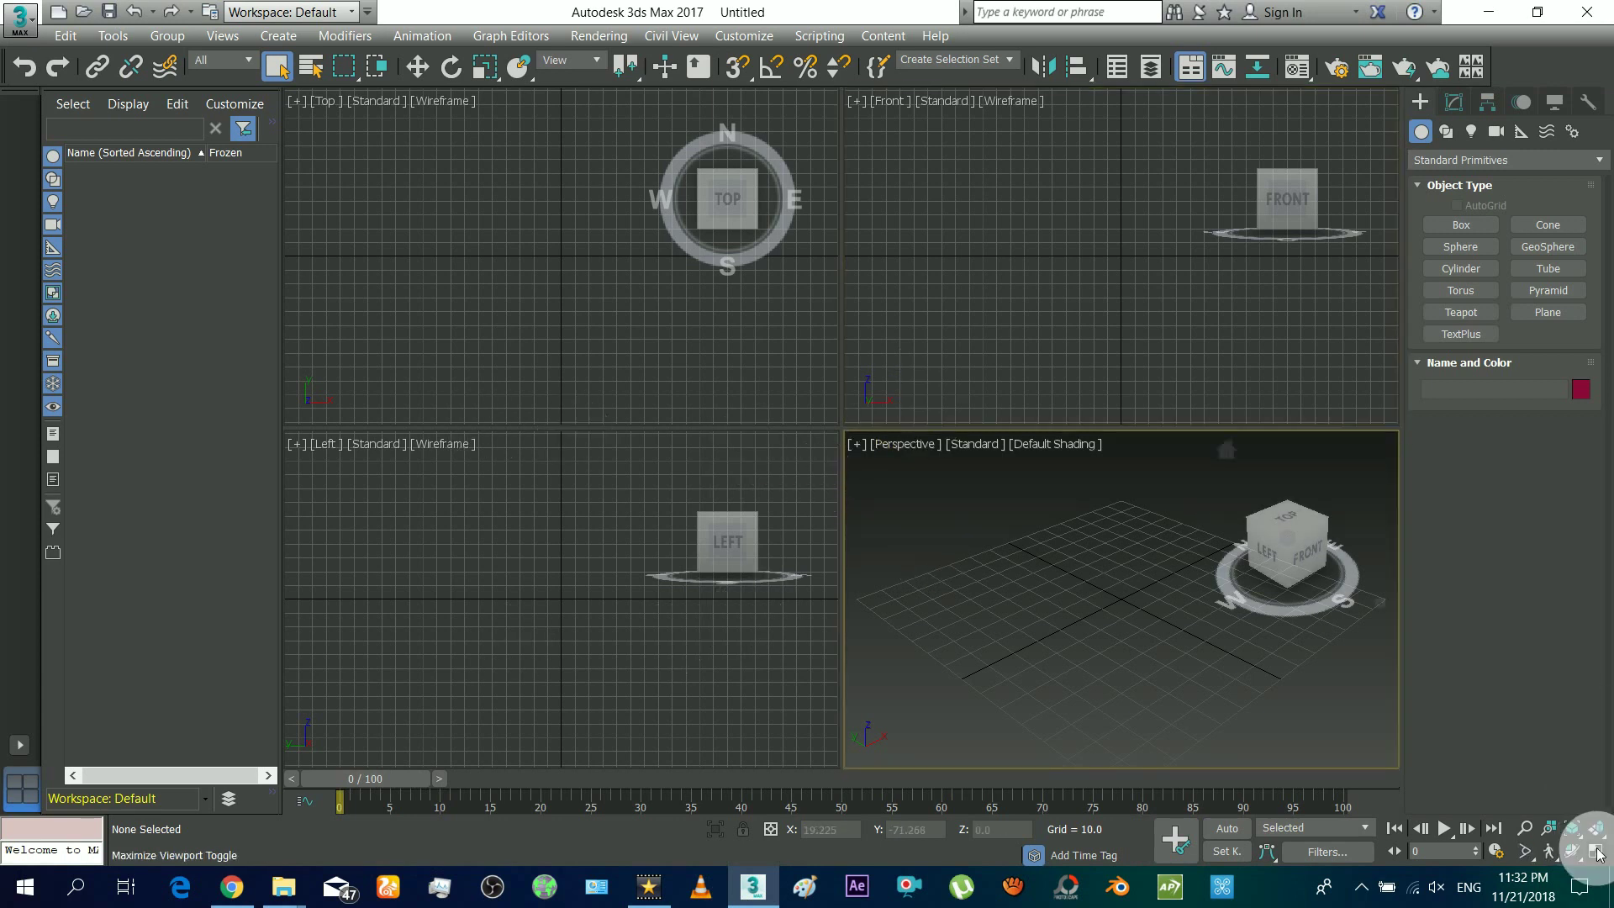
Step: Maximize Perspective, load Untitledfdf.avi as Material 01's Bitmap diffuse map, and open Environment
key("alt+w")
key("m")
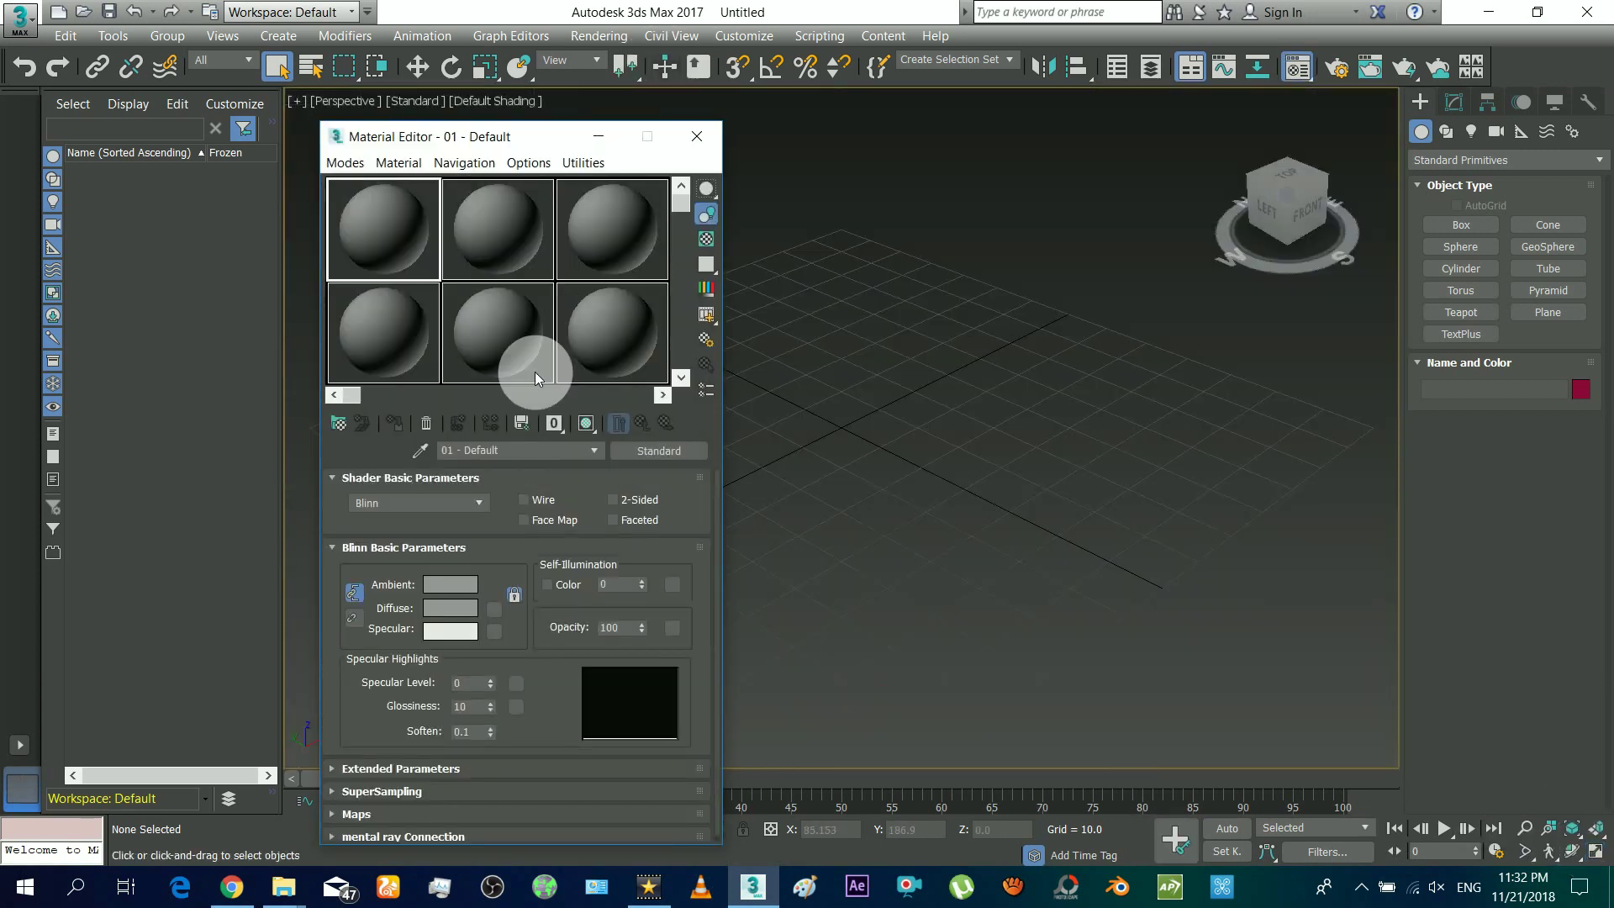
left_click(494, 608)
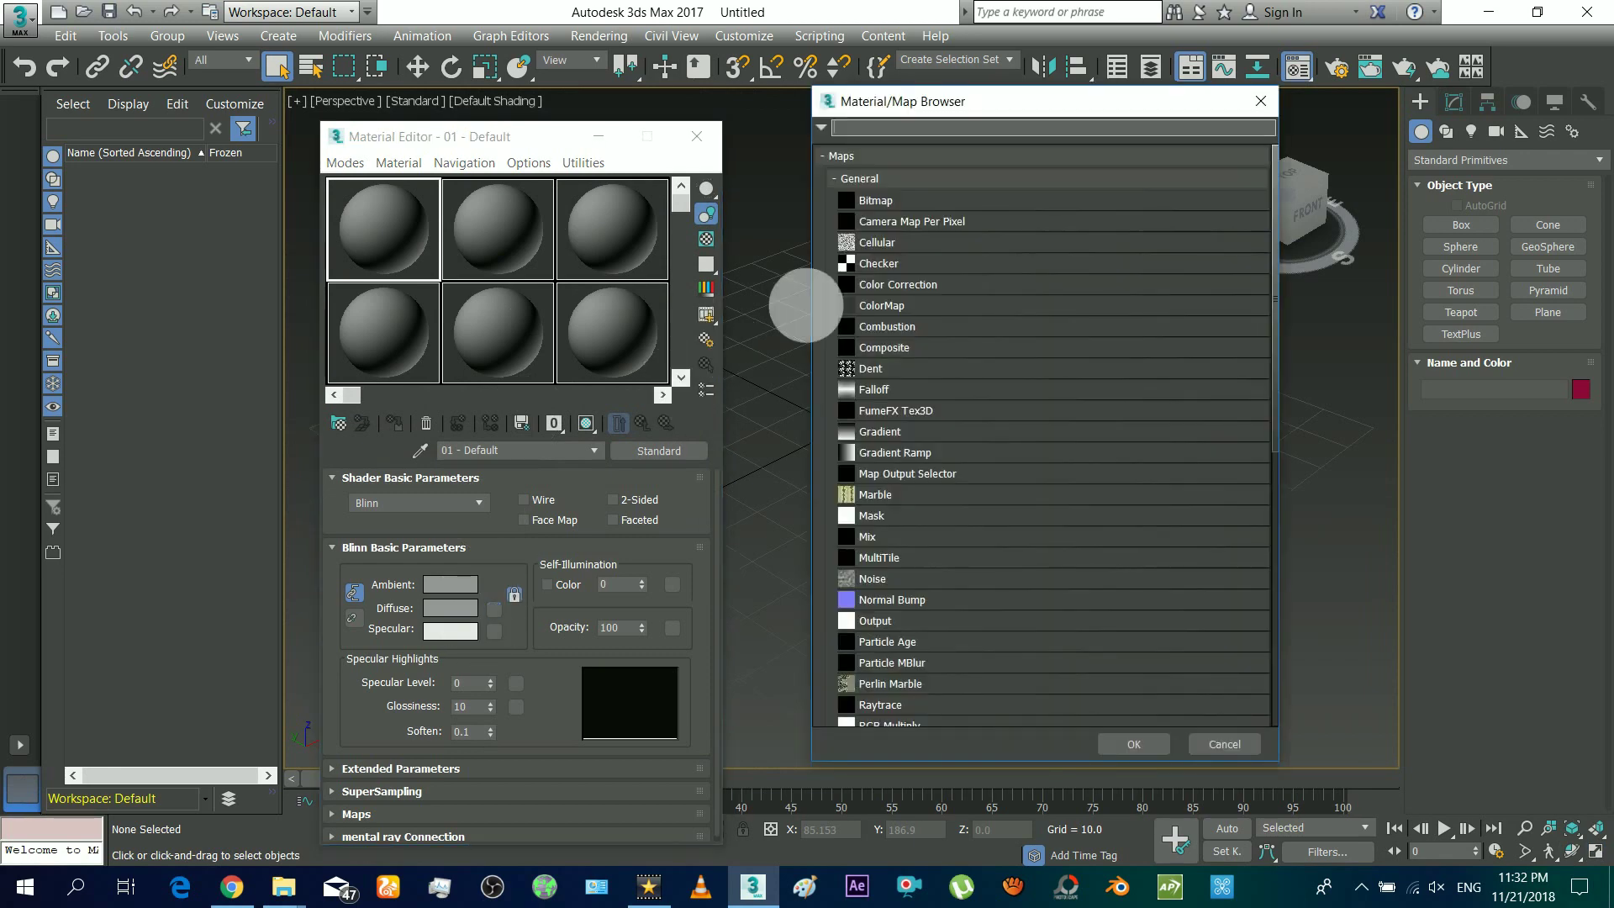
double_click(903, 209)
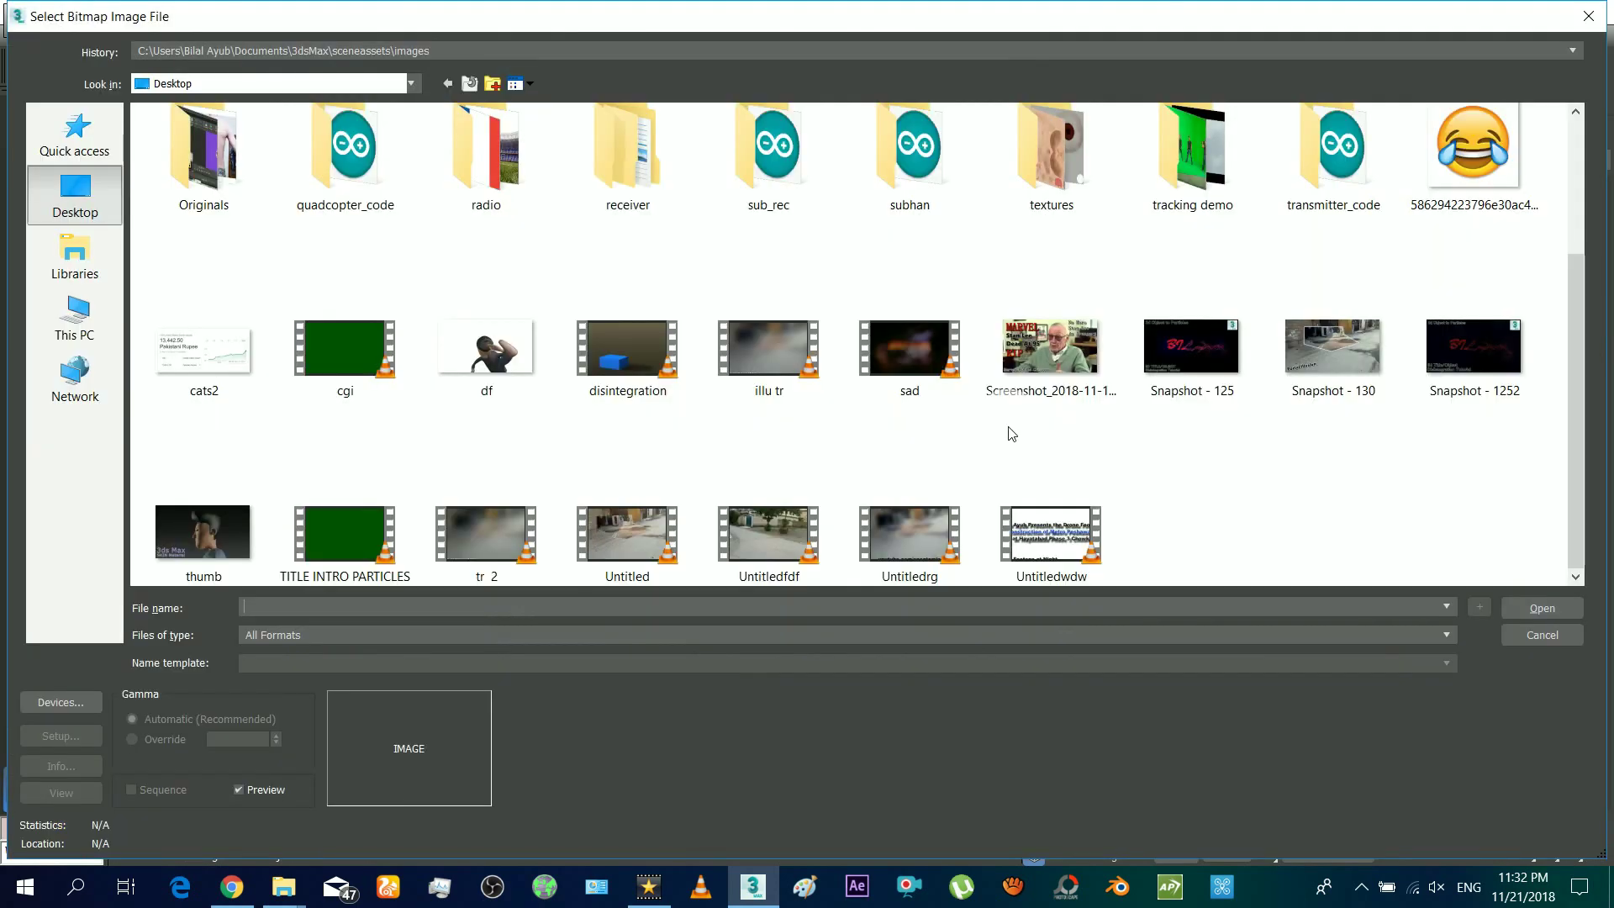
double_click(763, 533)
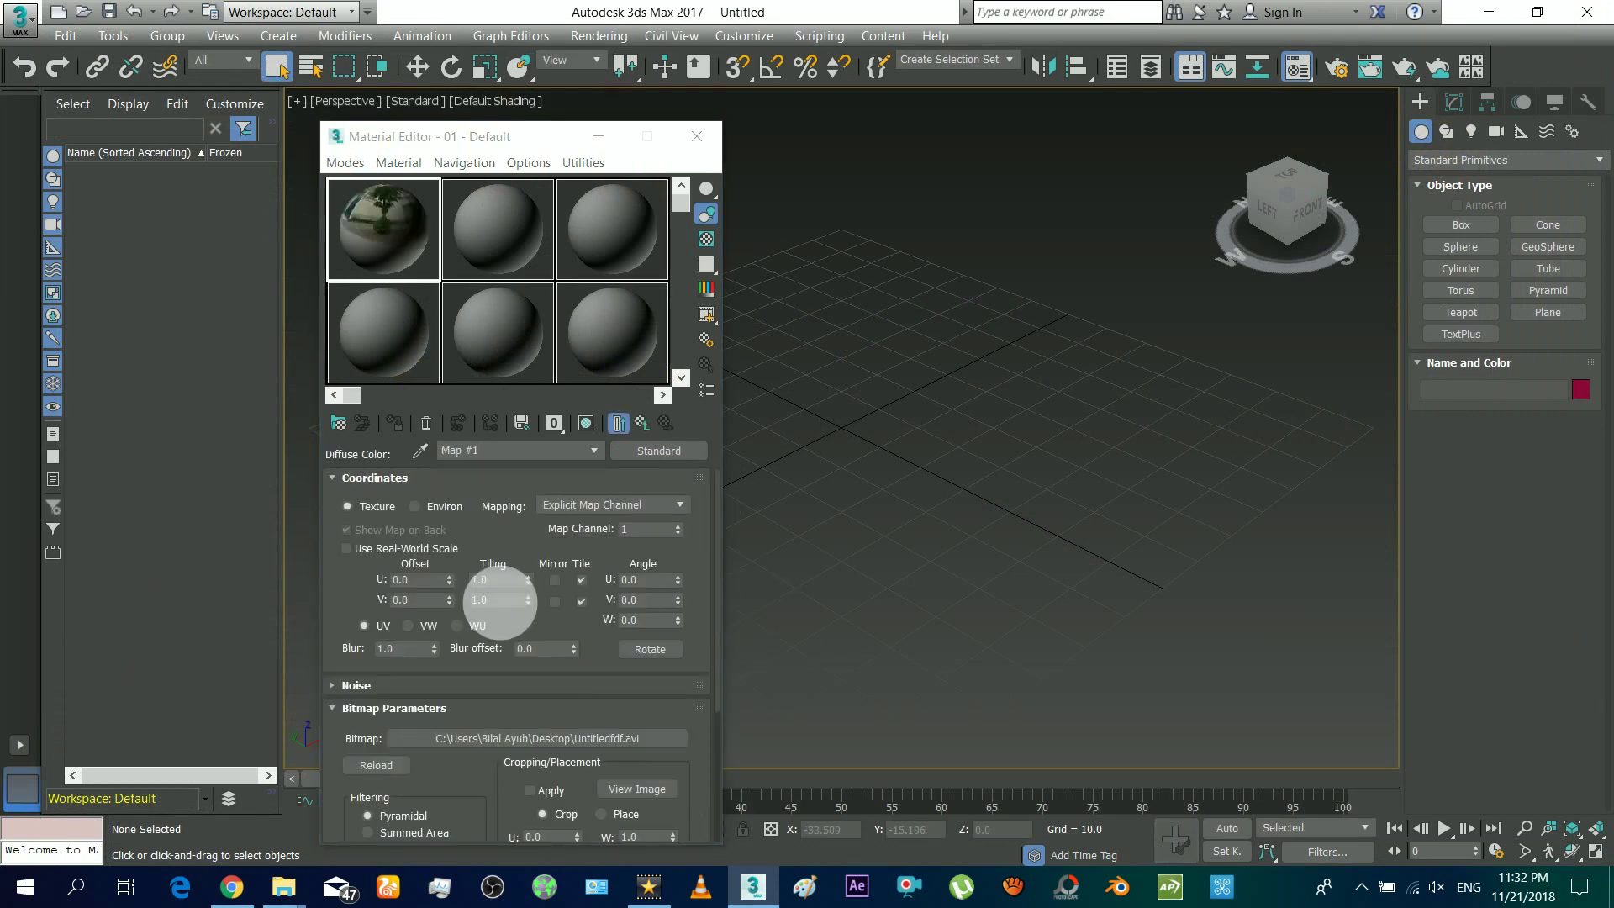
key("8")
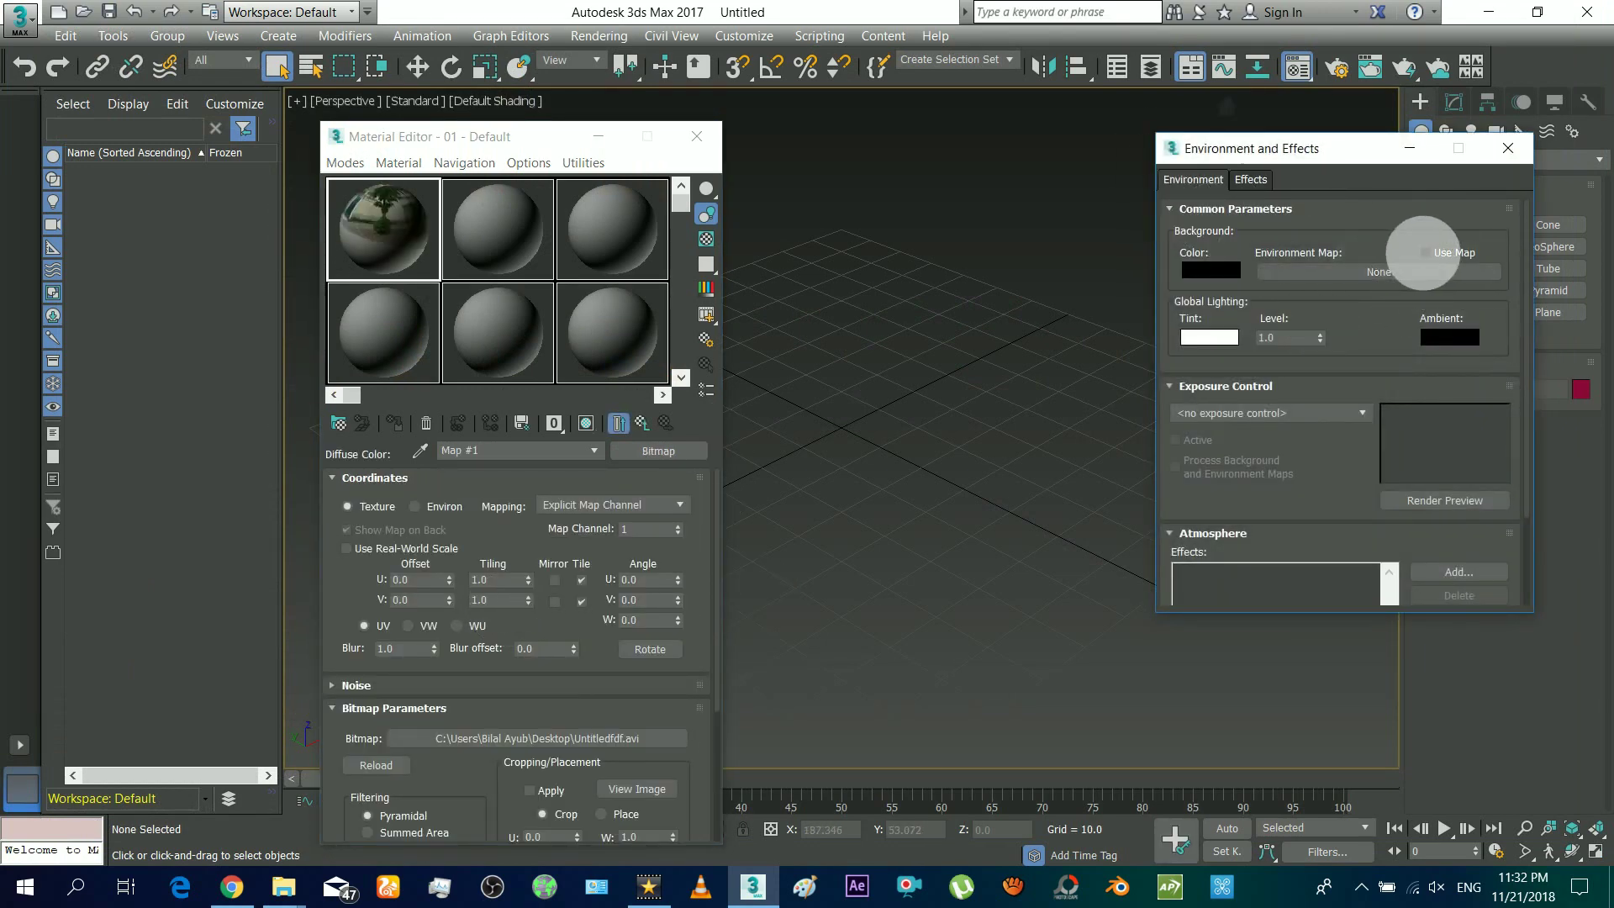
Step: Instance the footage map into the Environment Map slot with Environ mapping, then close both editors
left_click_drag(659, 451, 1368, 269)
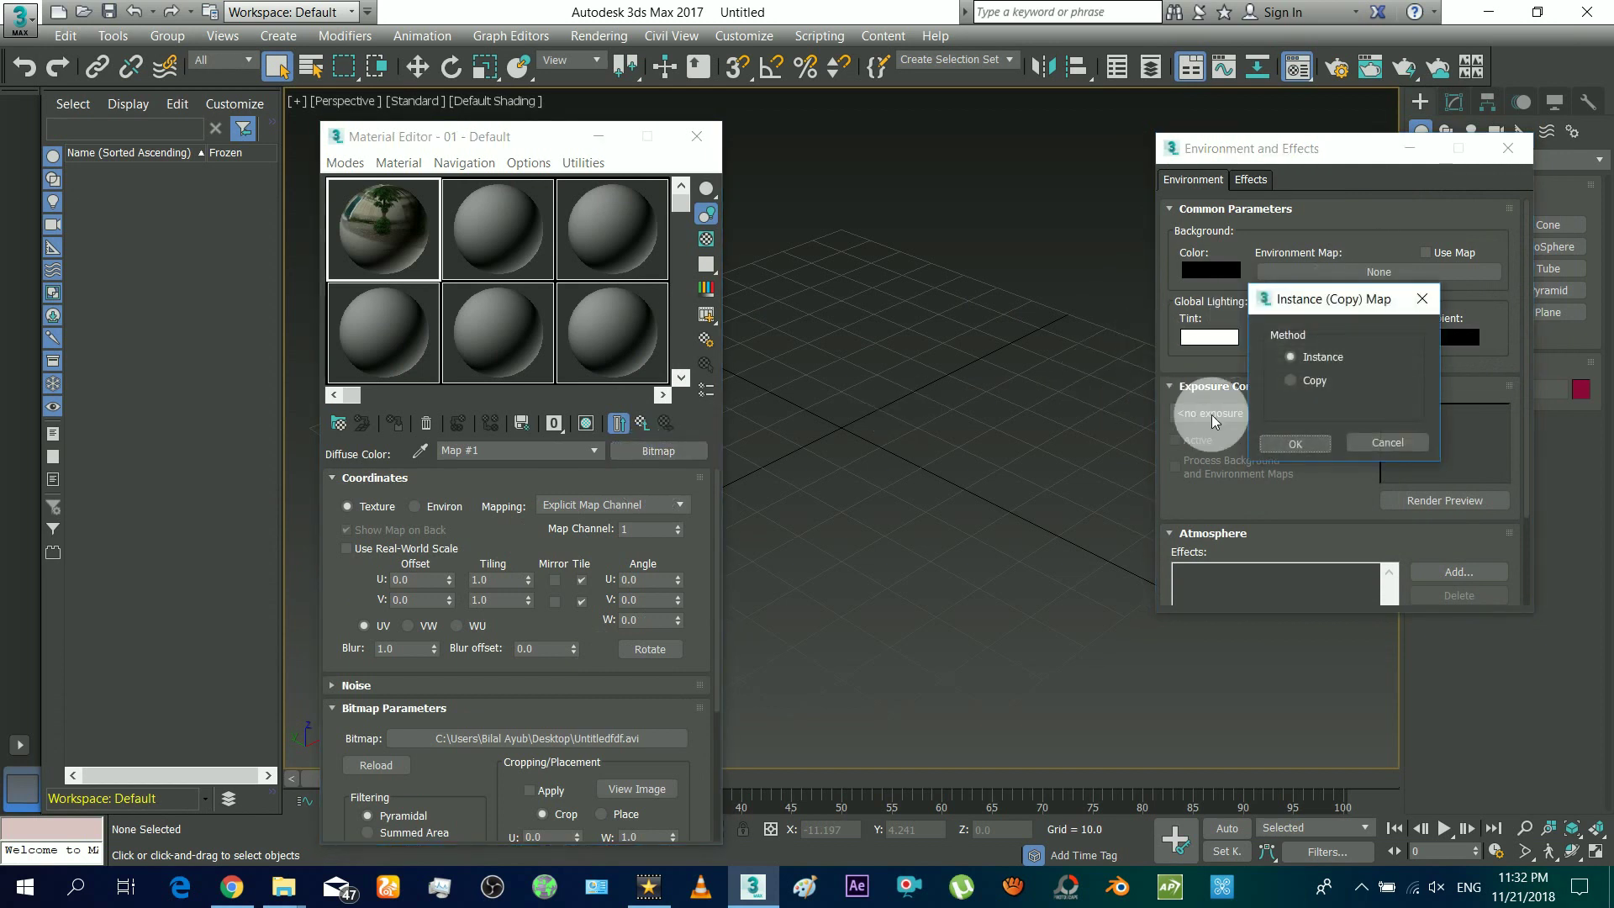
left_click(1292, 444)
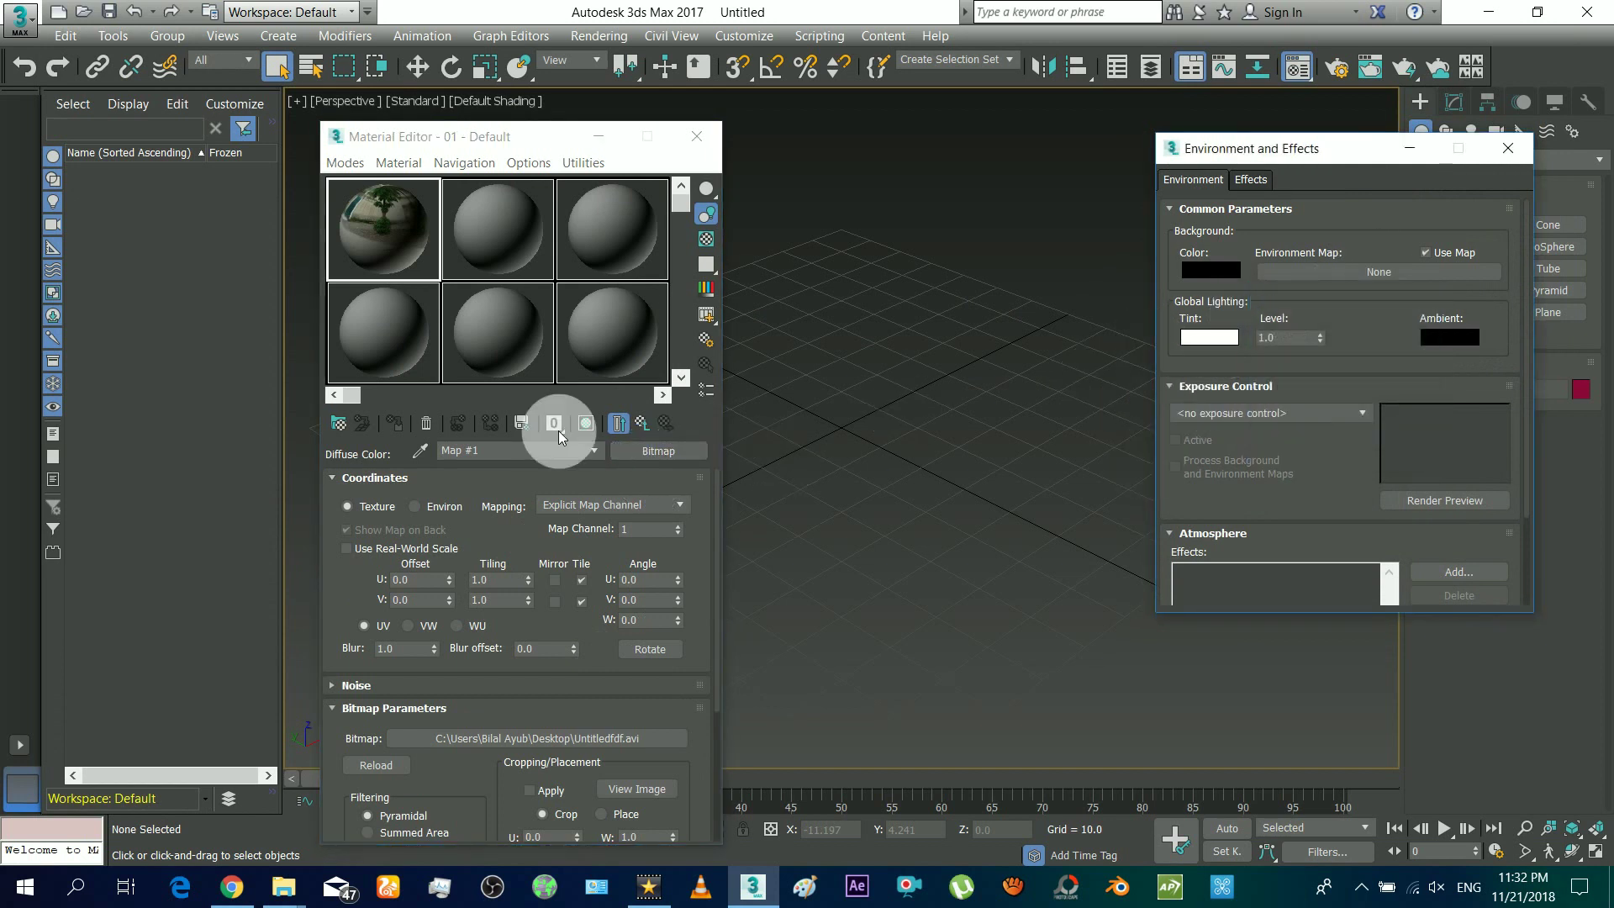
left_click(429, 511)
left_click(696, 137)
left_click(1506, 149)
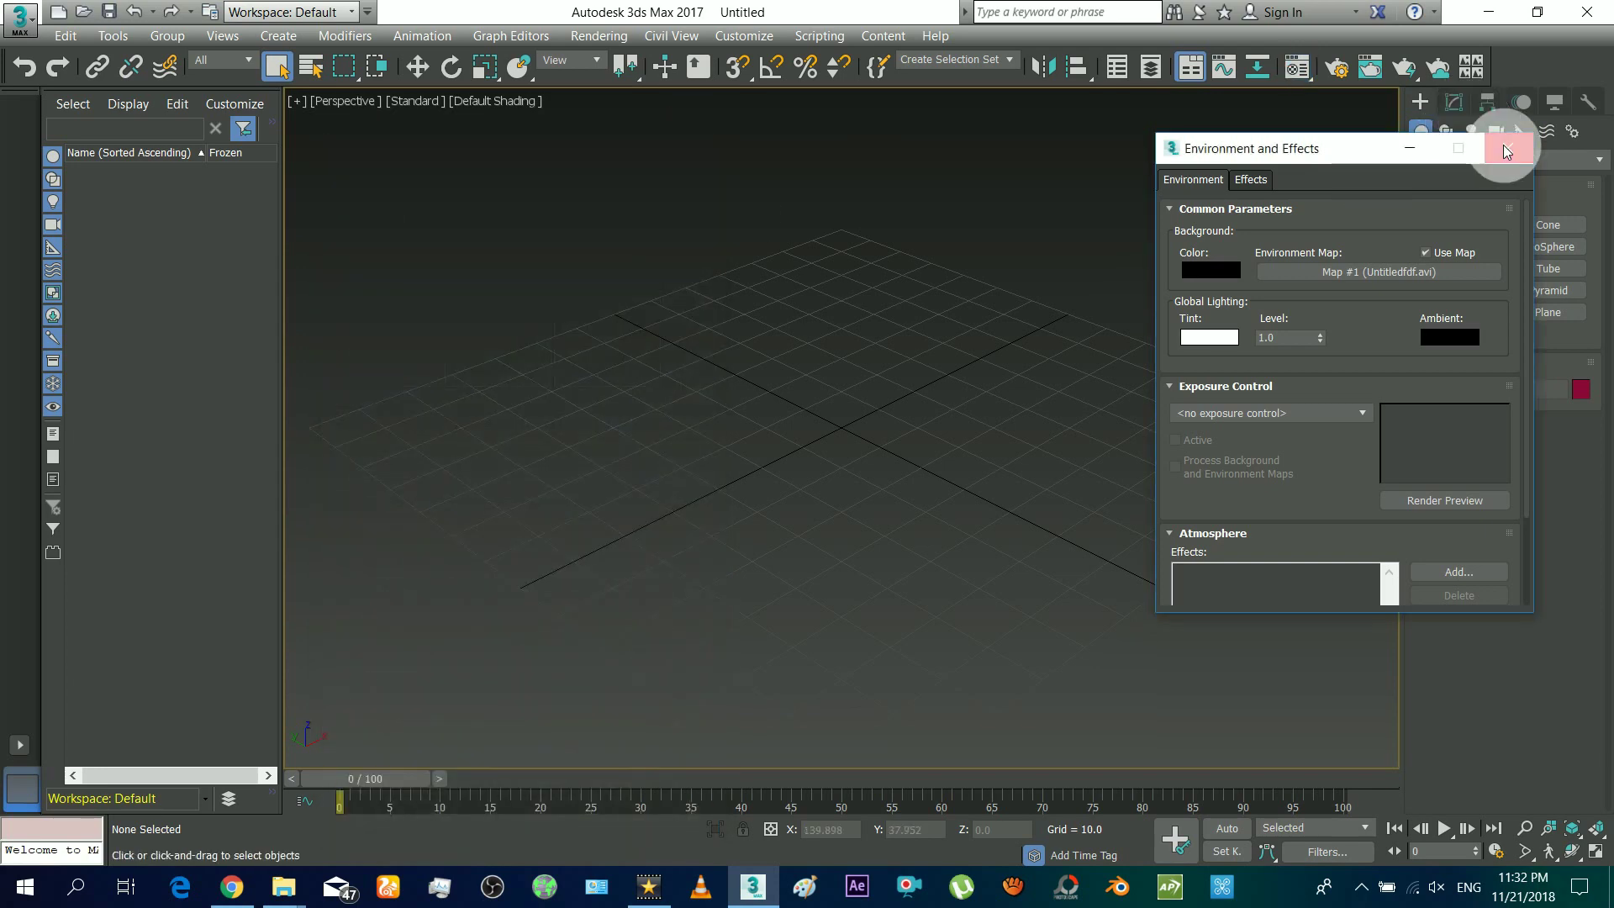
Step: Run Untitledtracked.ms from the Desktop to import the camera and TrackNull1–5, then view from Left
left_click(815, 37)
left_click(875, 192)
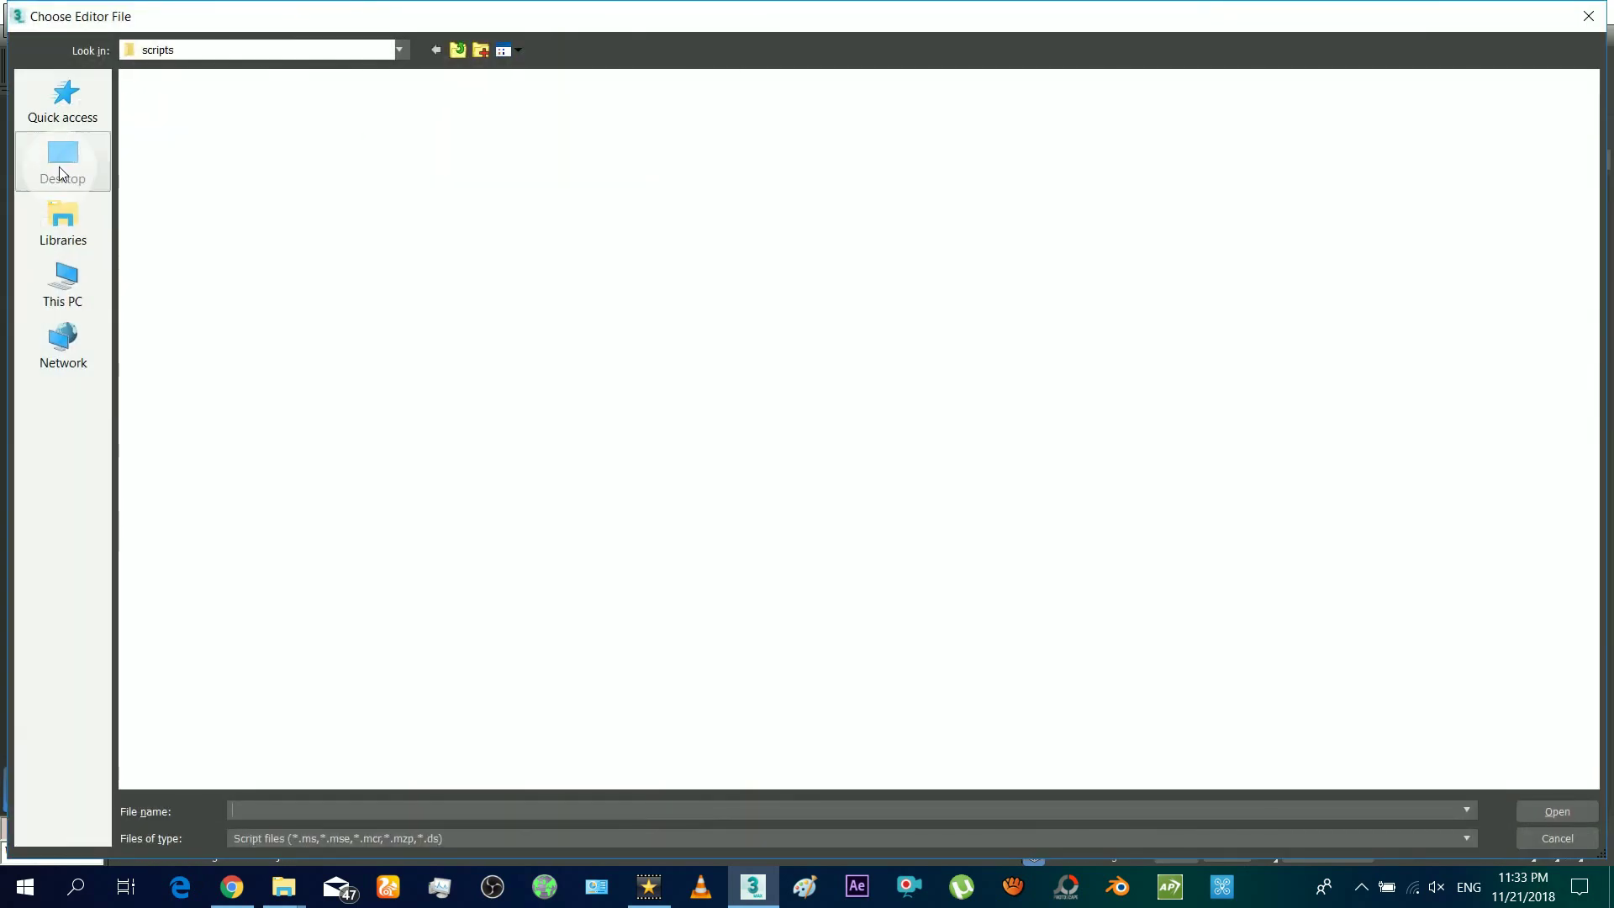
left_click(64, 174)
left_click(487, 561)
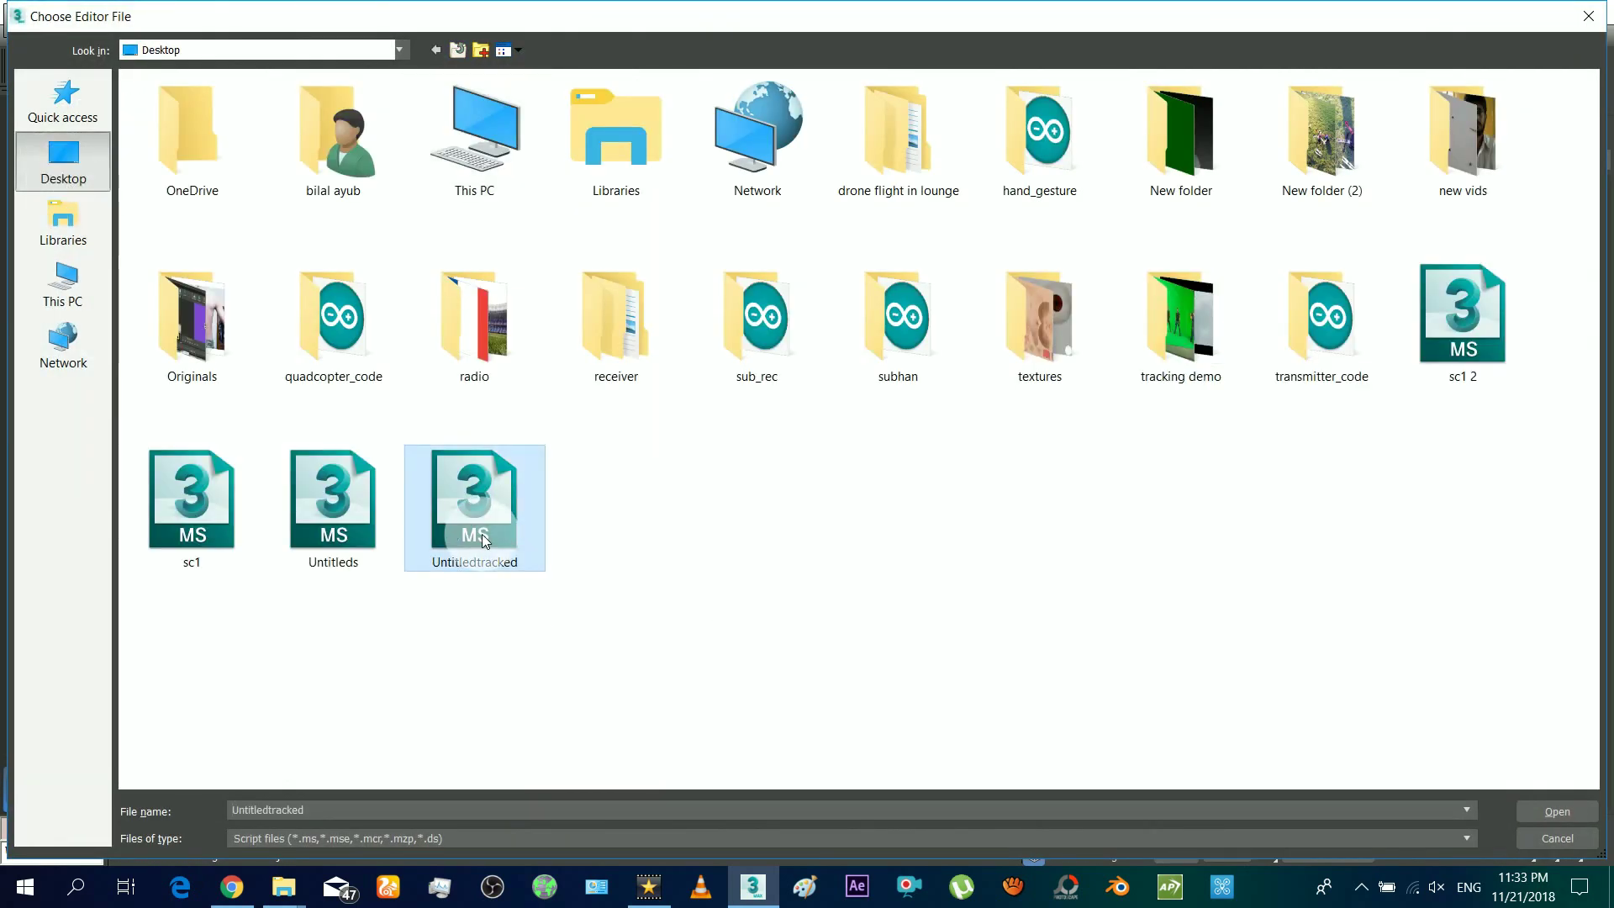
double_click(473, 506)
scroll(709, 437, "down", 8)
left_click(1267, 209)
scroll(880, 580, "down", 4)
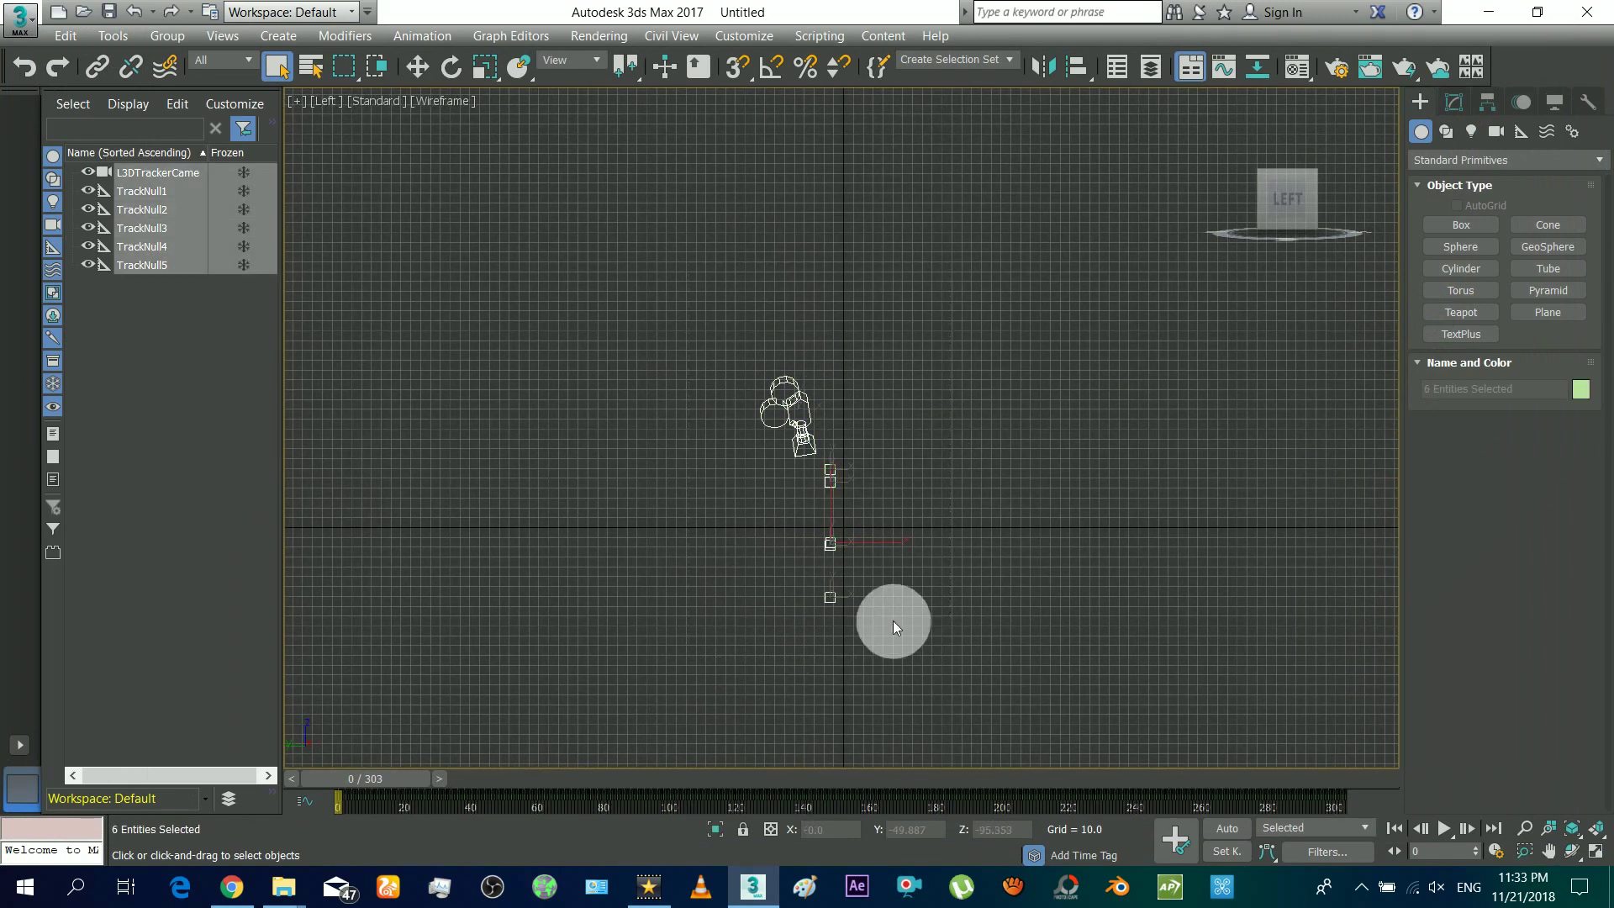
Step: Select the tracker camera and the five track nulls and group them as Group001
scroll(893, 621, "up", 4)
left_click_drag(880, 288, 730, 649)
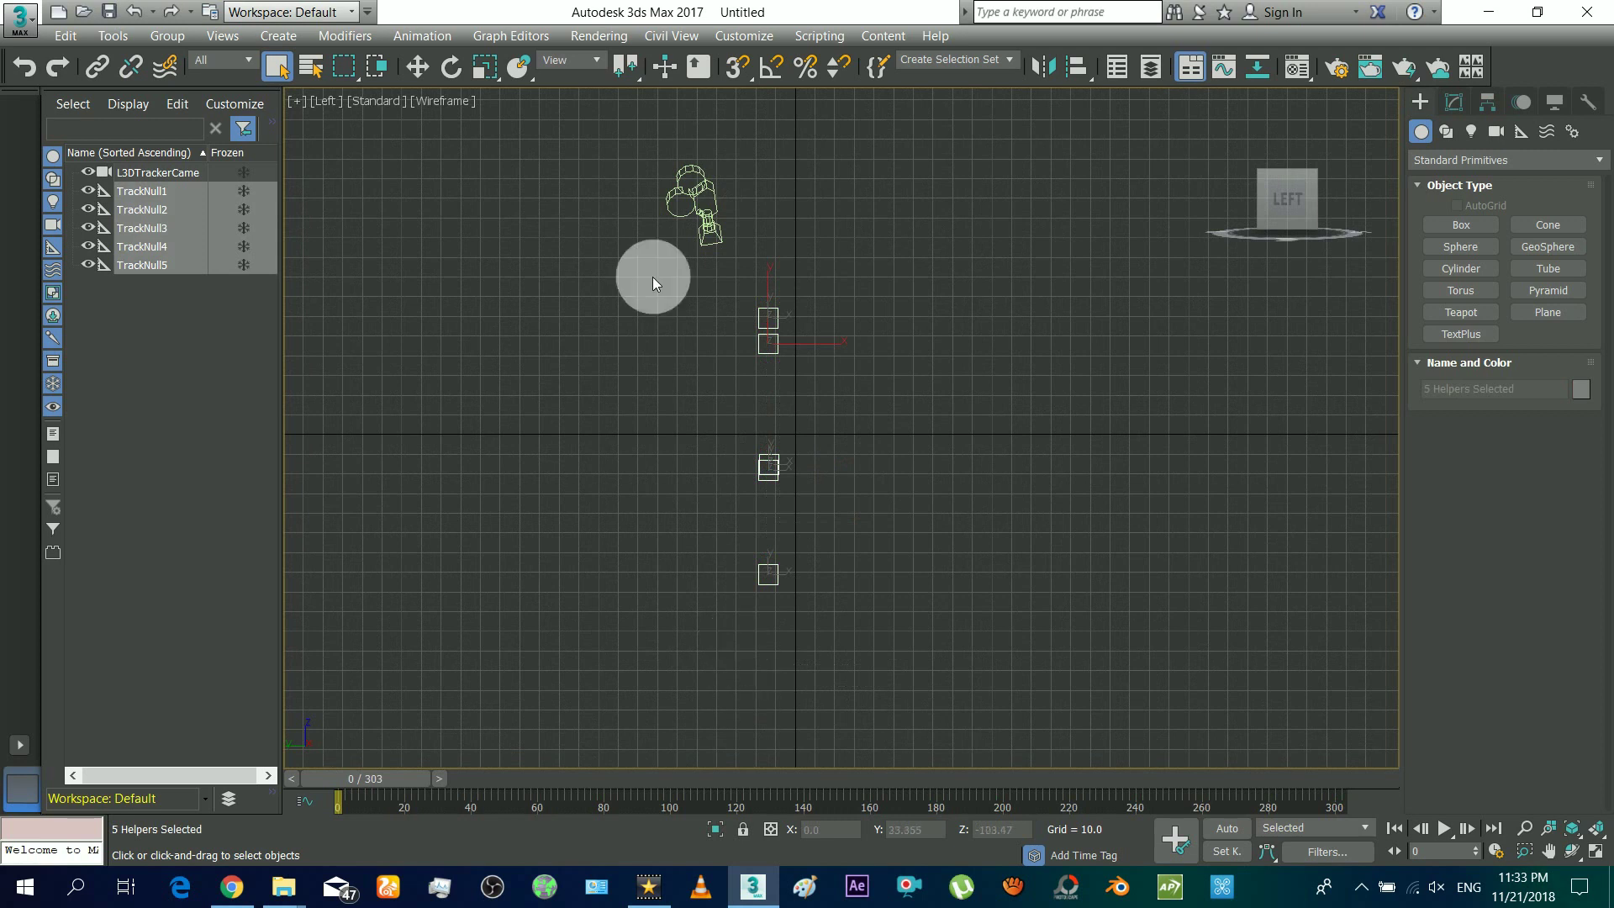
left_click_drag(734, 252, 738, 255)
scroll(809, 379, "down", 2)
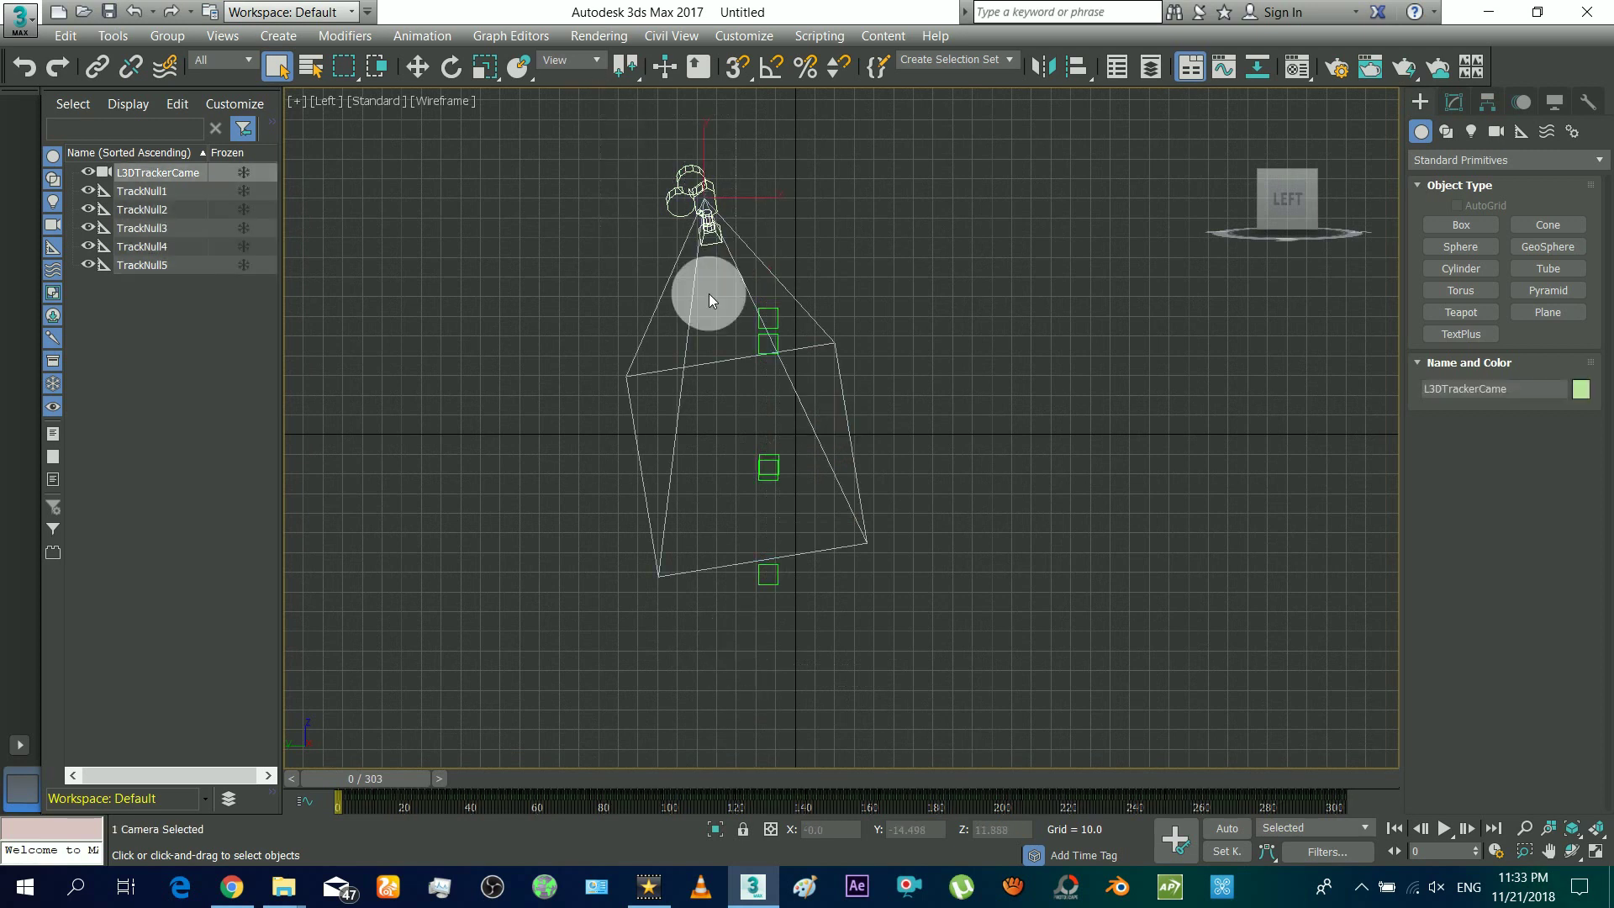
left_click_drag(910, 597, 910, 597)
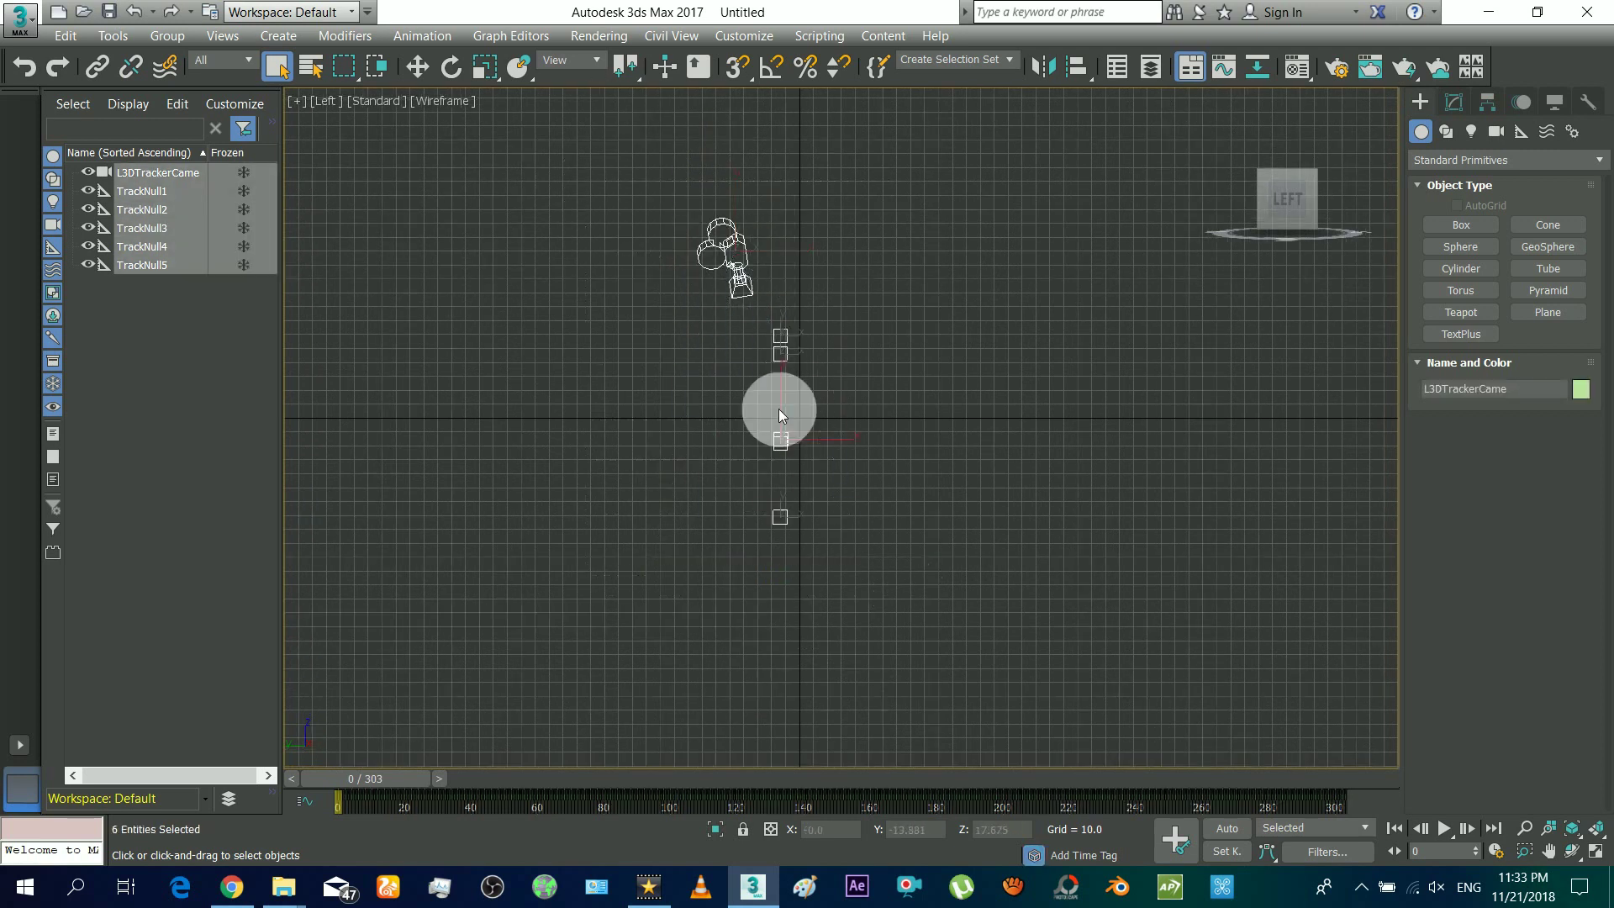
left_click(181, 35)
left_click(189, 49)
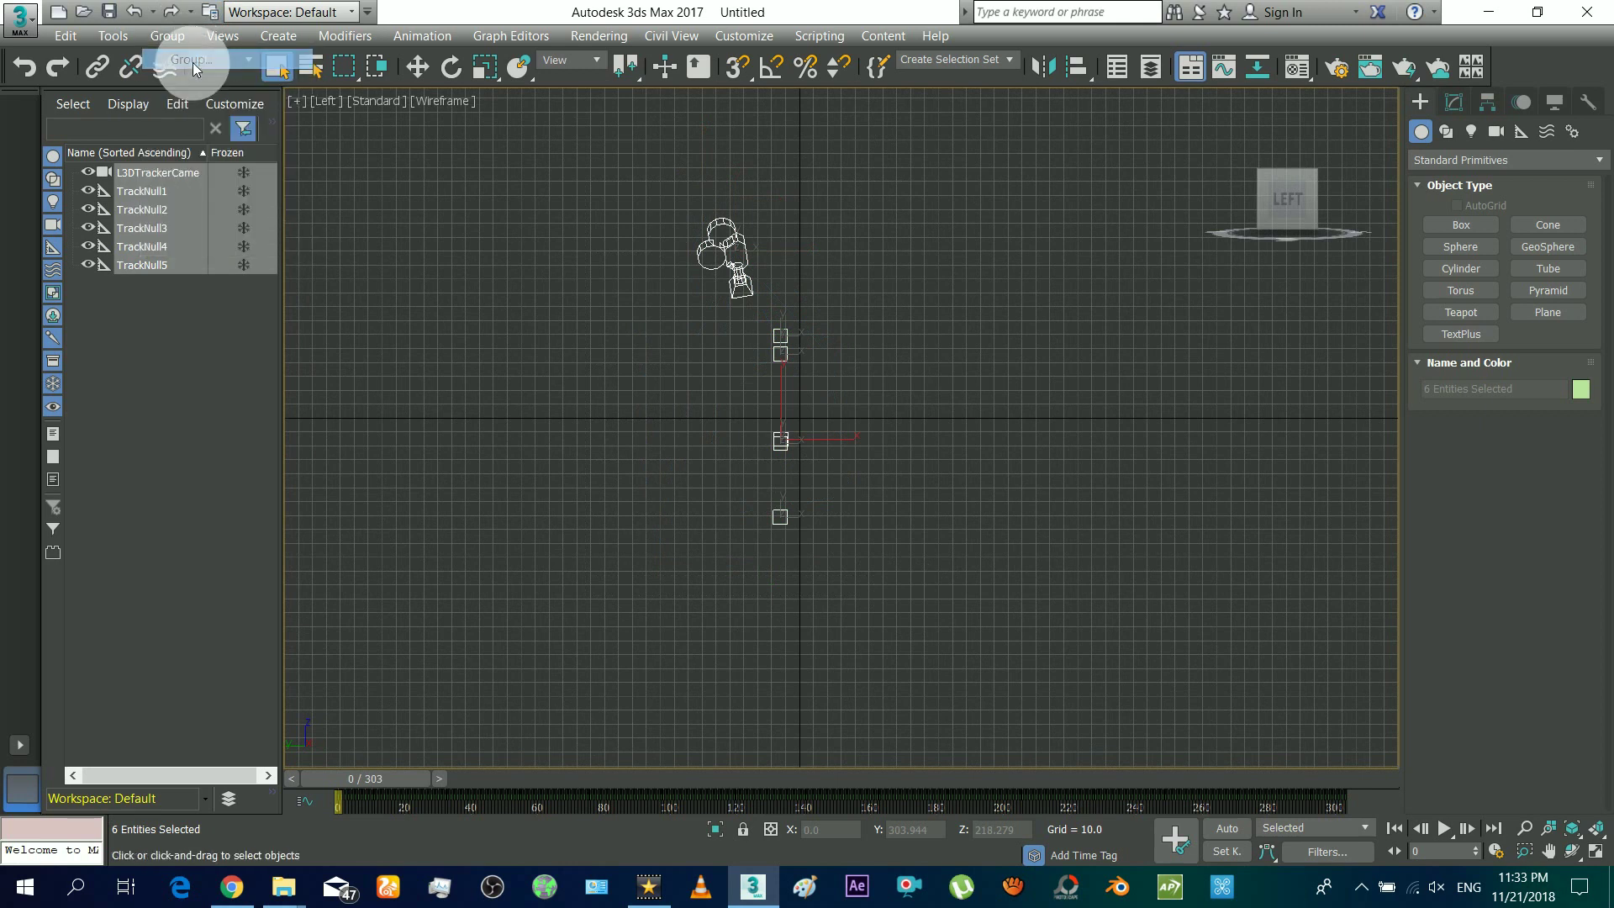
left_click(823, 481)
Step: With angle snap on, rotate Group001 by -90°
middle_click_drag(673, 343, 898, 499)
scroll(897, 499, "up", 2)
left_click(772, 67)
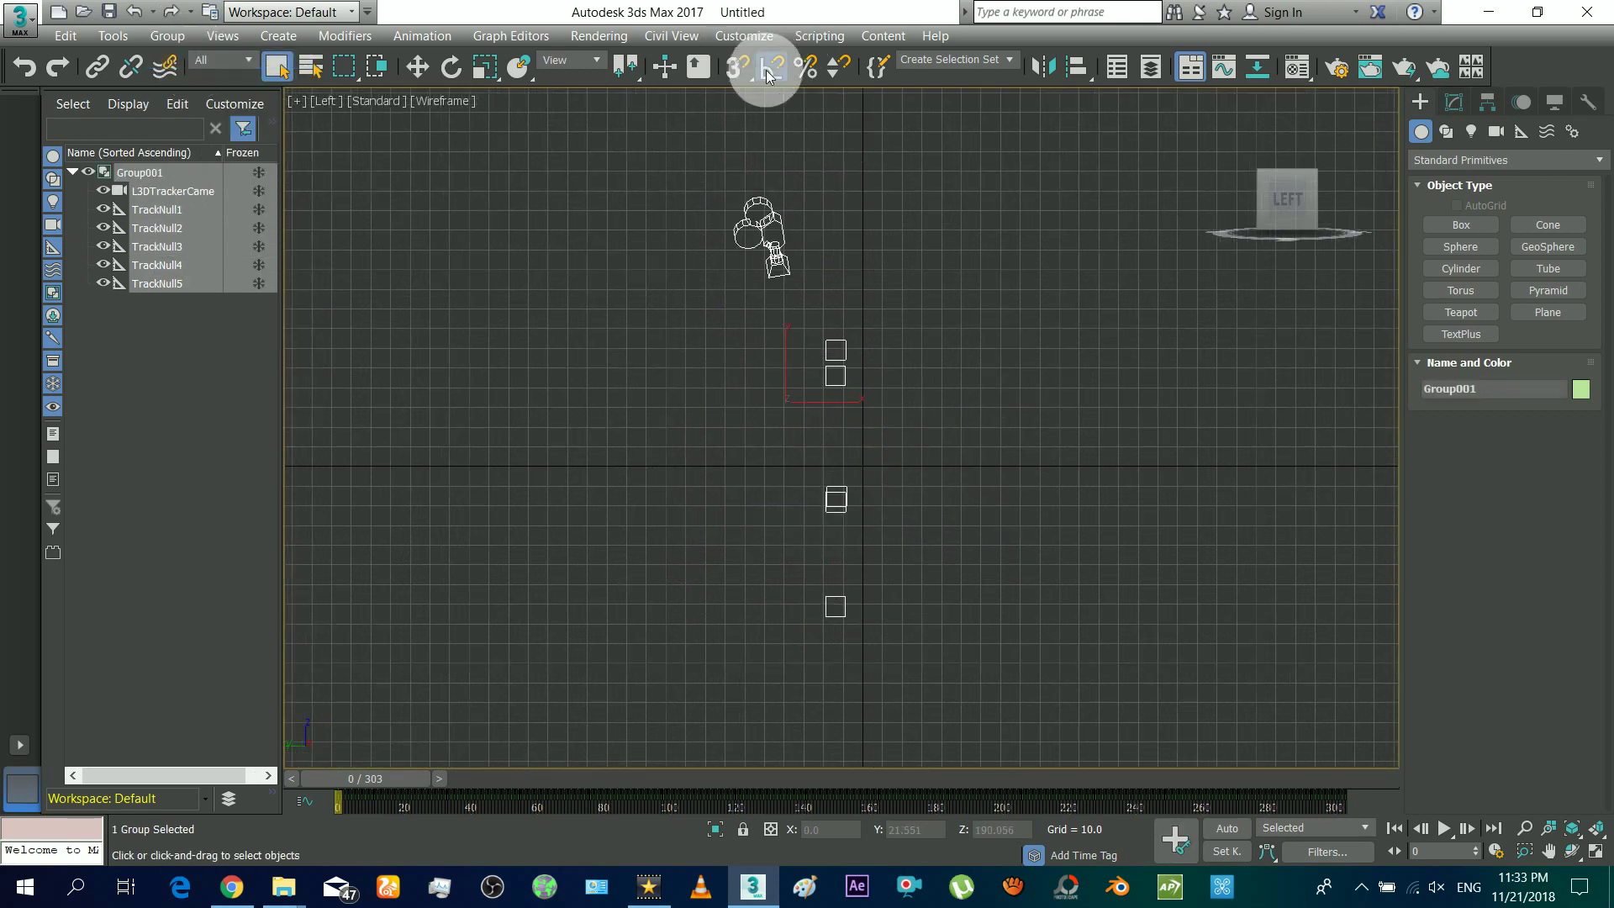
left_click(462, 72)
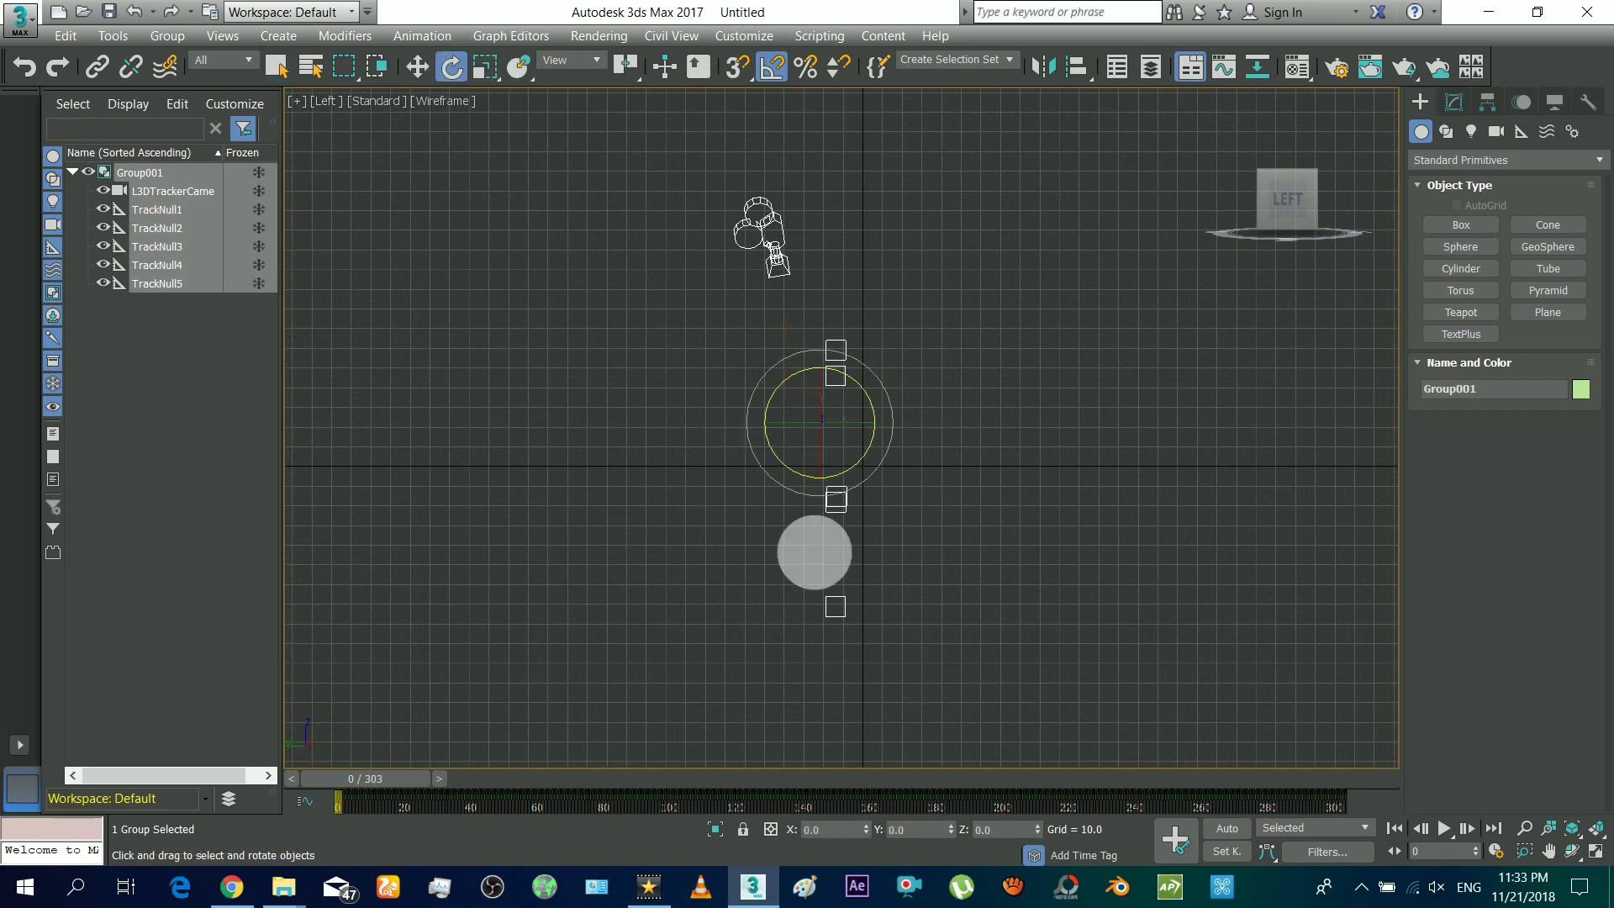
left_click_drag(801, 385, 925, 430)
Step: Move Group001 so the nulls lie along the ground, then scrub the timeline to preview the camera
left_click(417, 66)
scroll(853, 434, "up", 2)
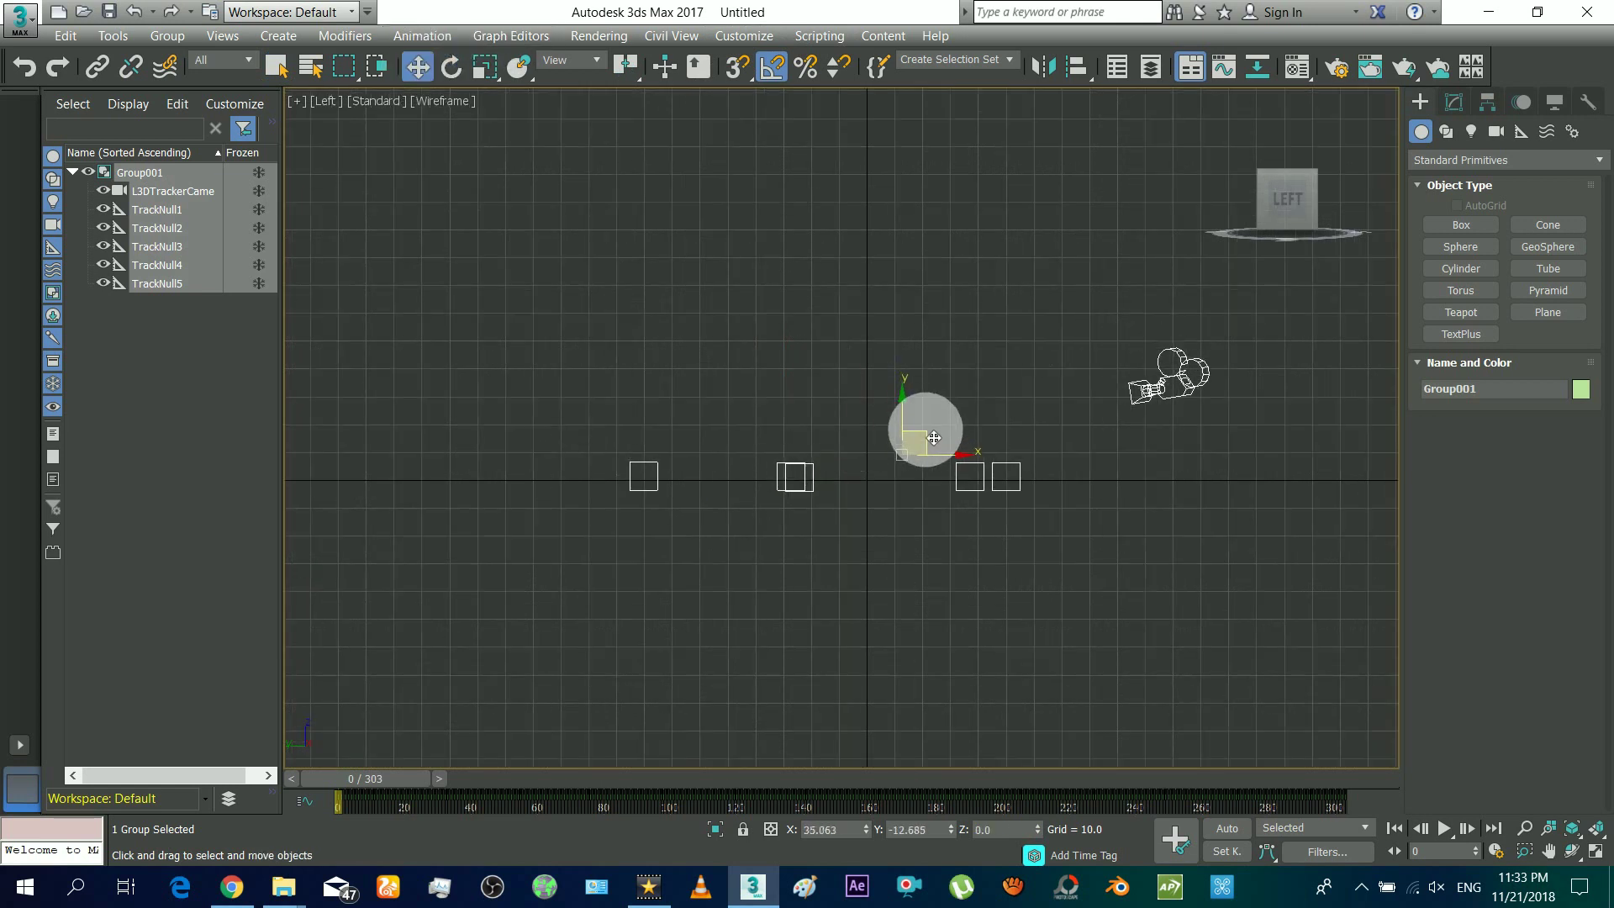
middle_click_drag(1138, 555, 1085, 589)
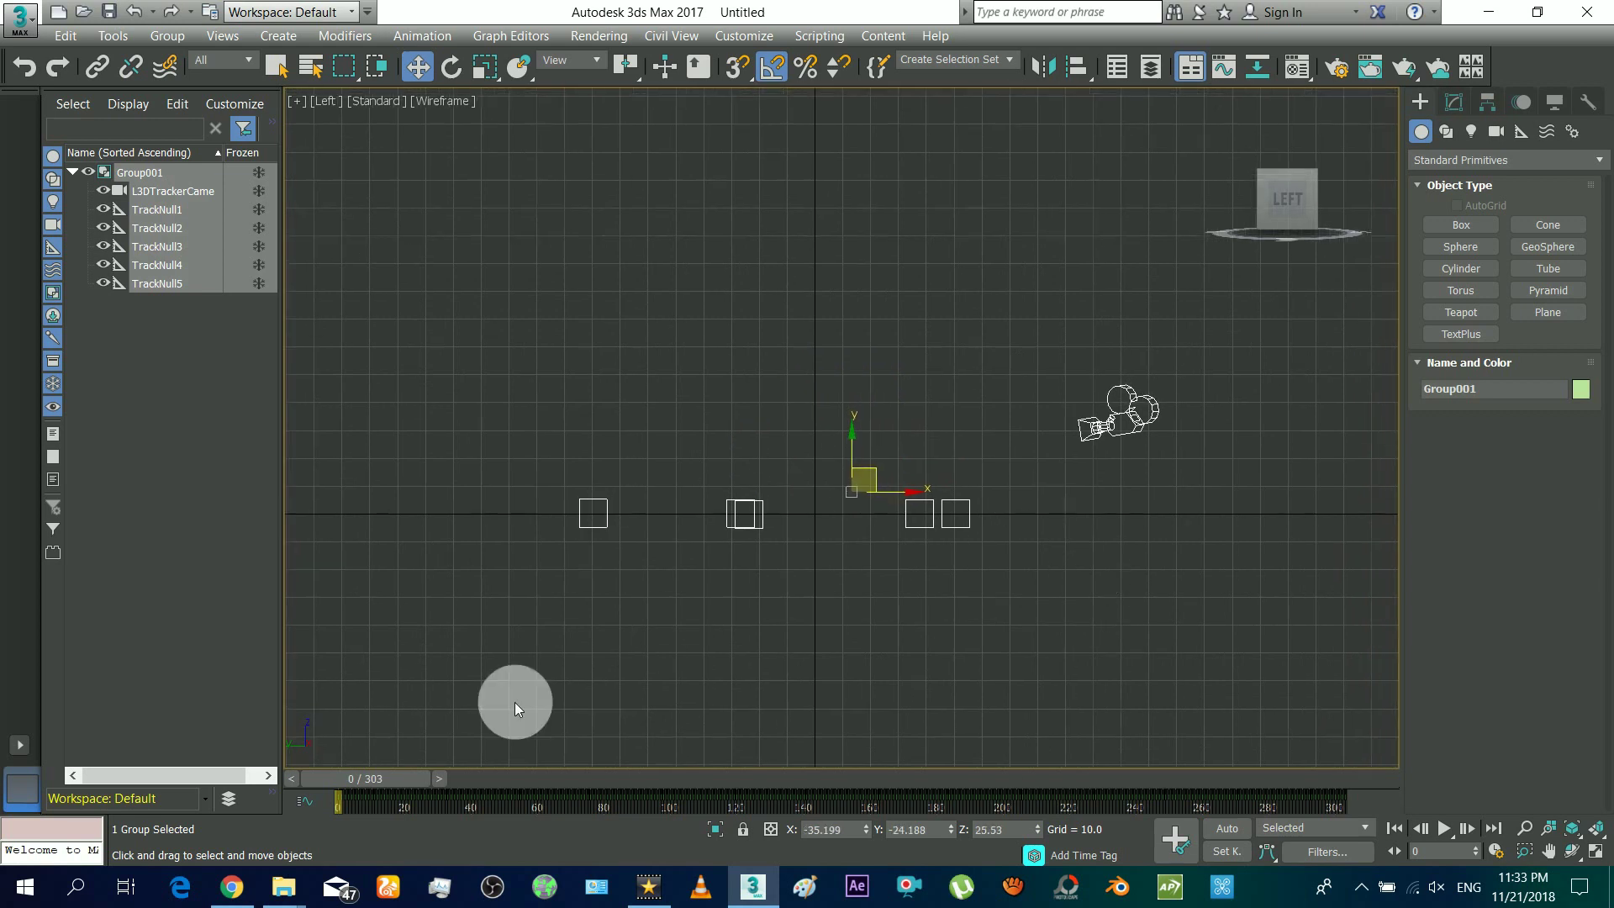
left_click_drag(422, 778, 185, 799)
Step: Look through the tracker camera with the street footage shown as the environment background
left_click(769, 637)
key("c")
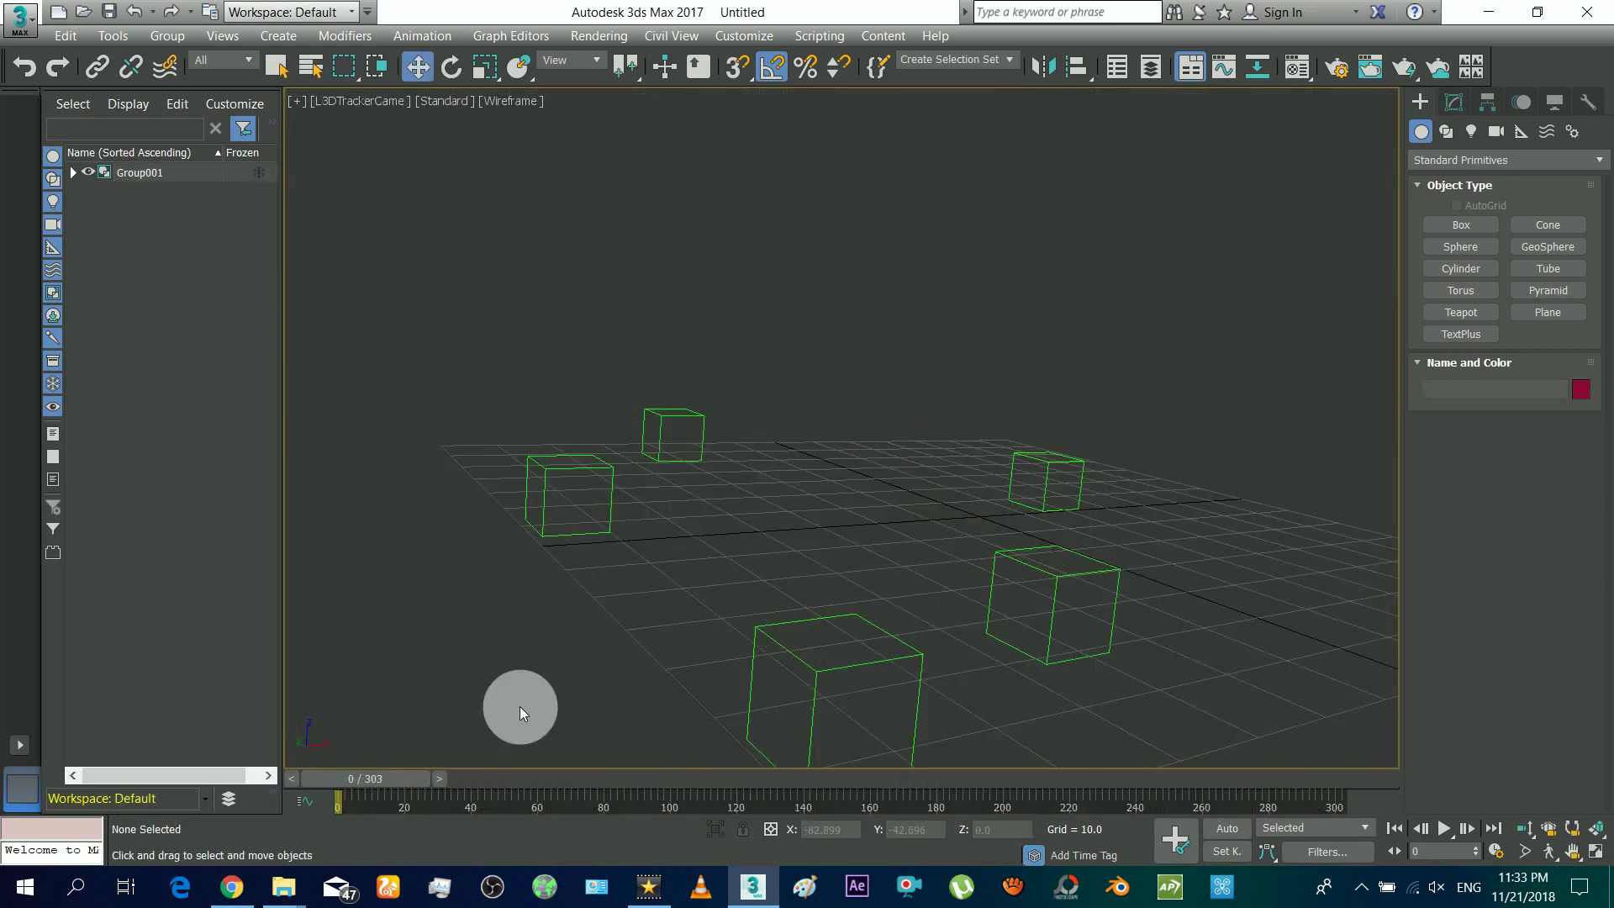
left_click(513, 101)
mouse_move(673, 339)
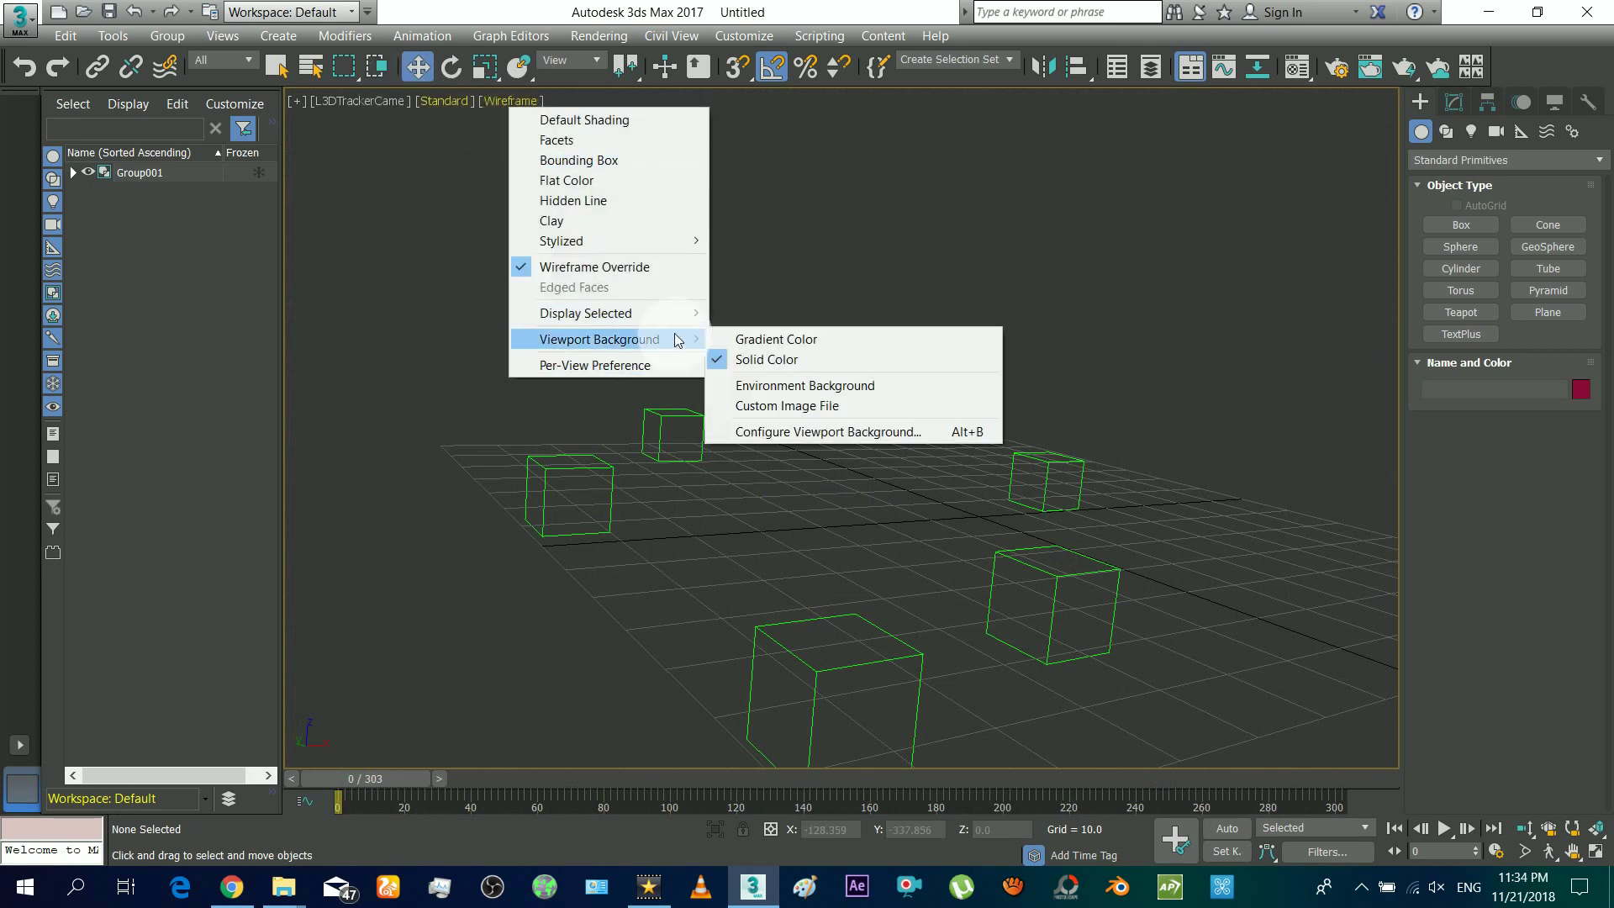
left_click(820, 385)
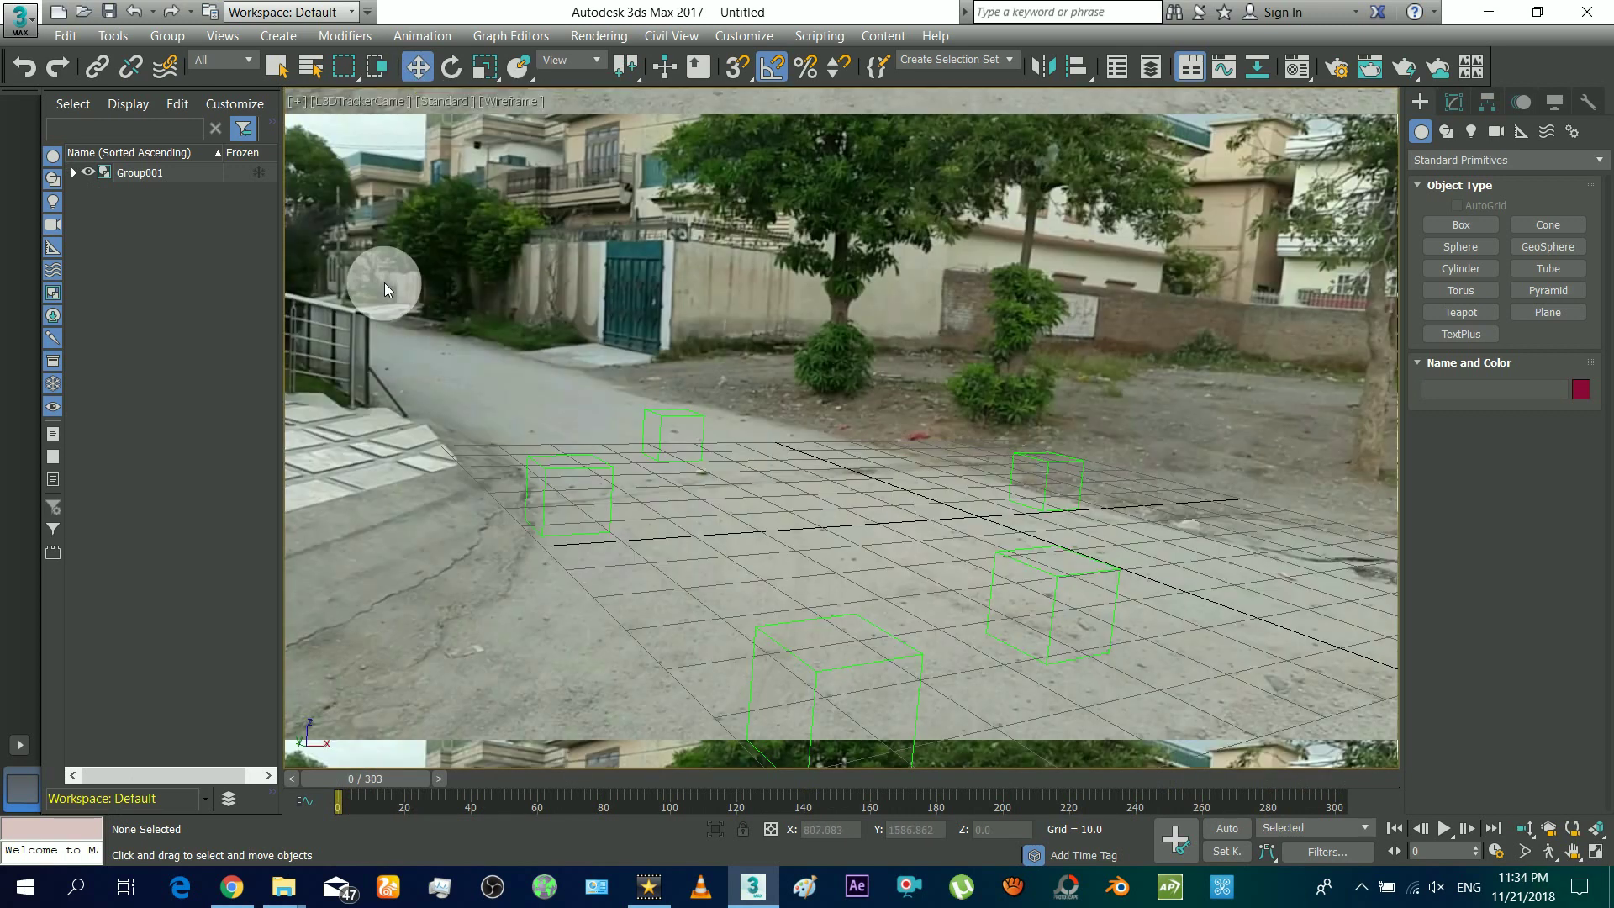
Step: Check the tracking at a middle frame and frame 243, then return to the first frame
left_click_drag(379, 778, 869, 780)
left_click(1147, 783)
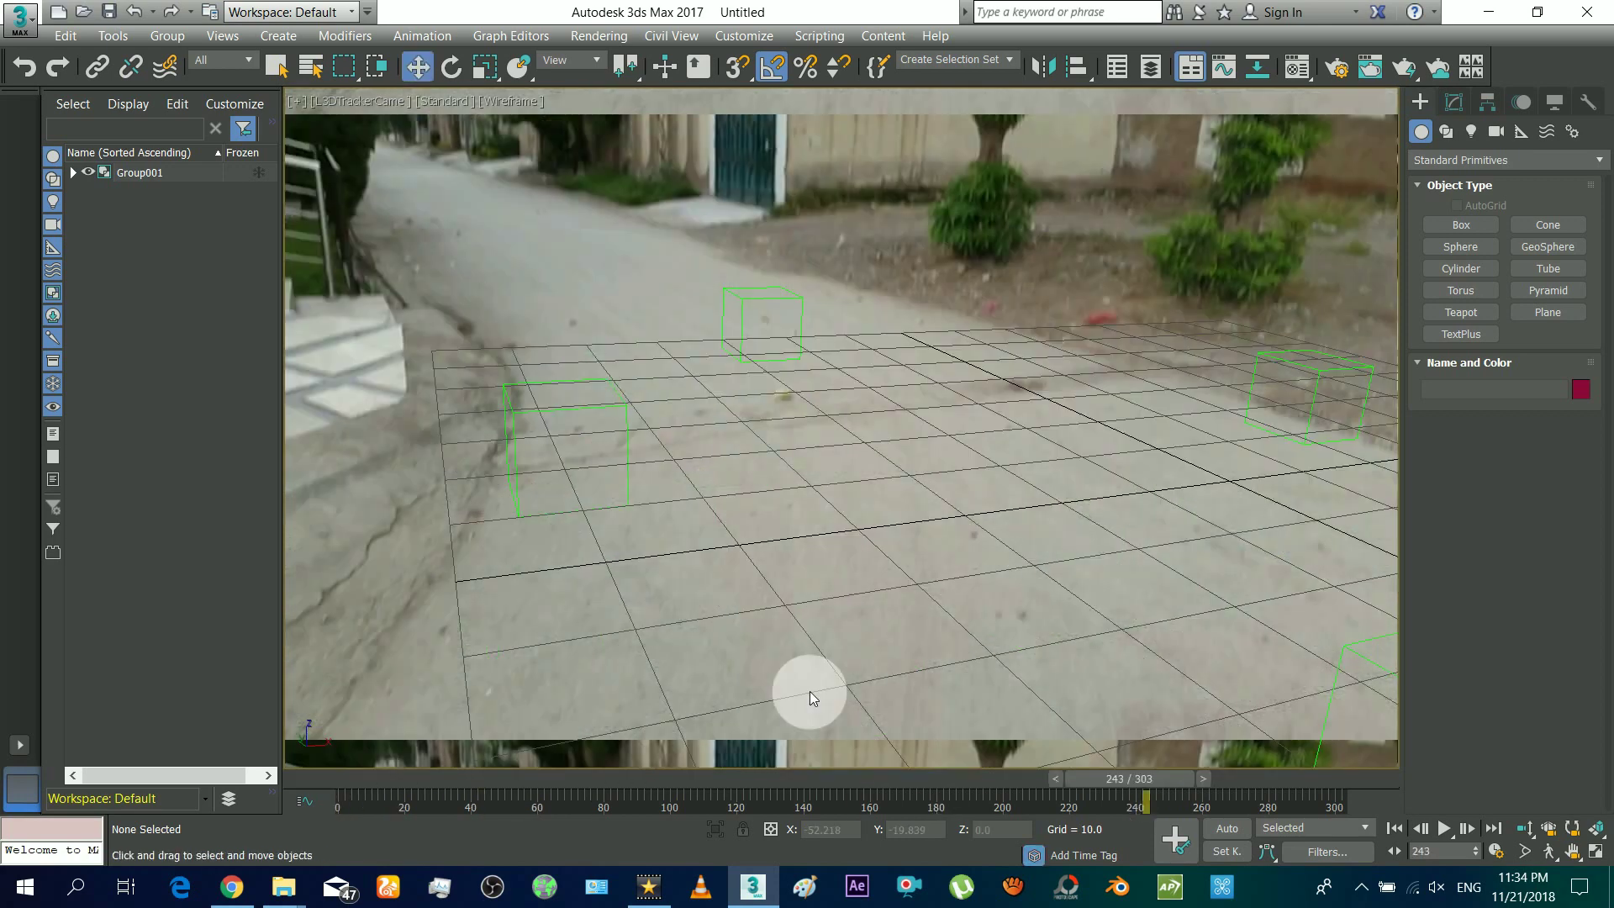
left_click(346, 781)
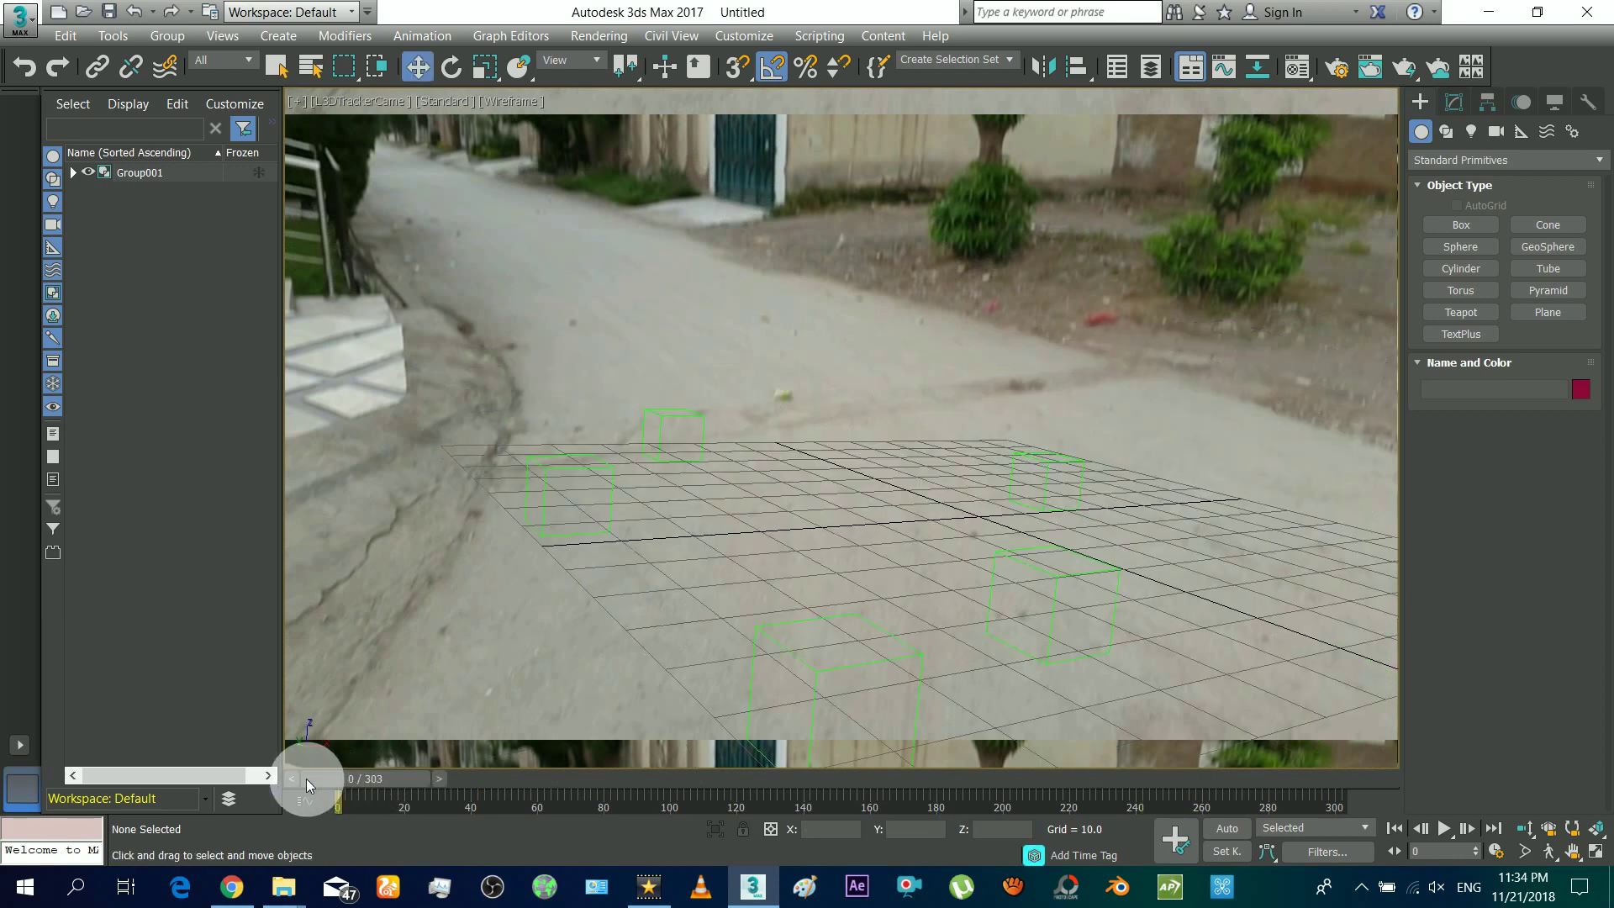
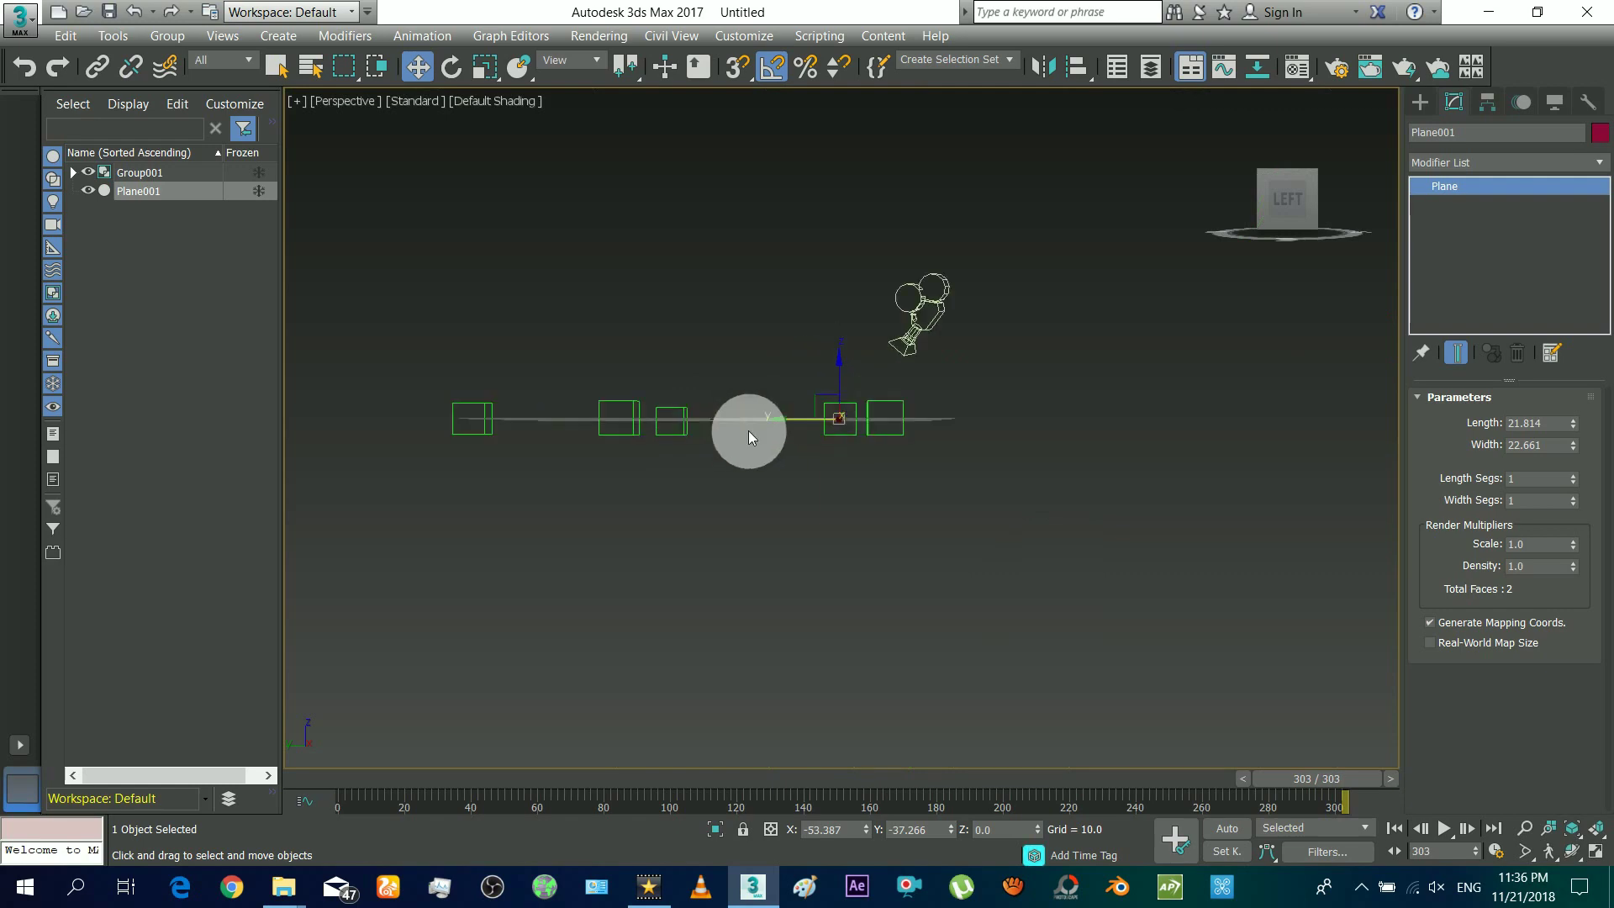
Step: View through the tracker camera near the end of the shot with safe frames shown
middle_click_drag(836, 367, 928, 485, "alt")
key("c")
left_click_drag(338, 776, 1378, 785)
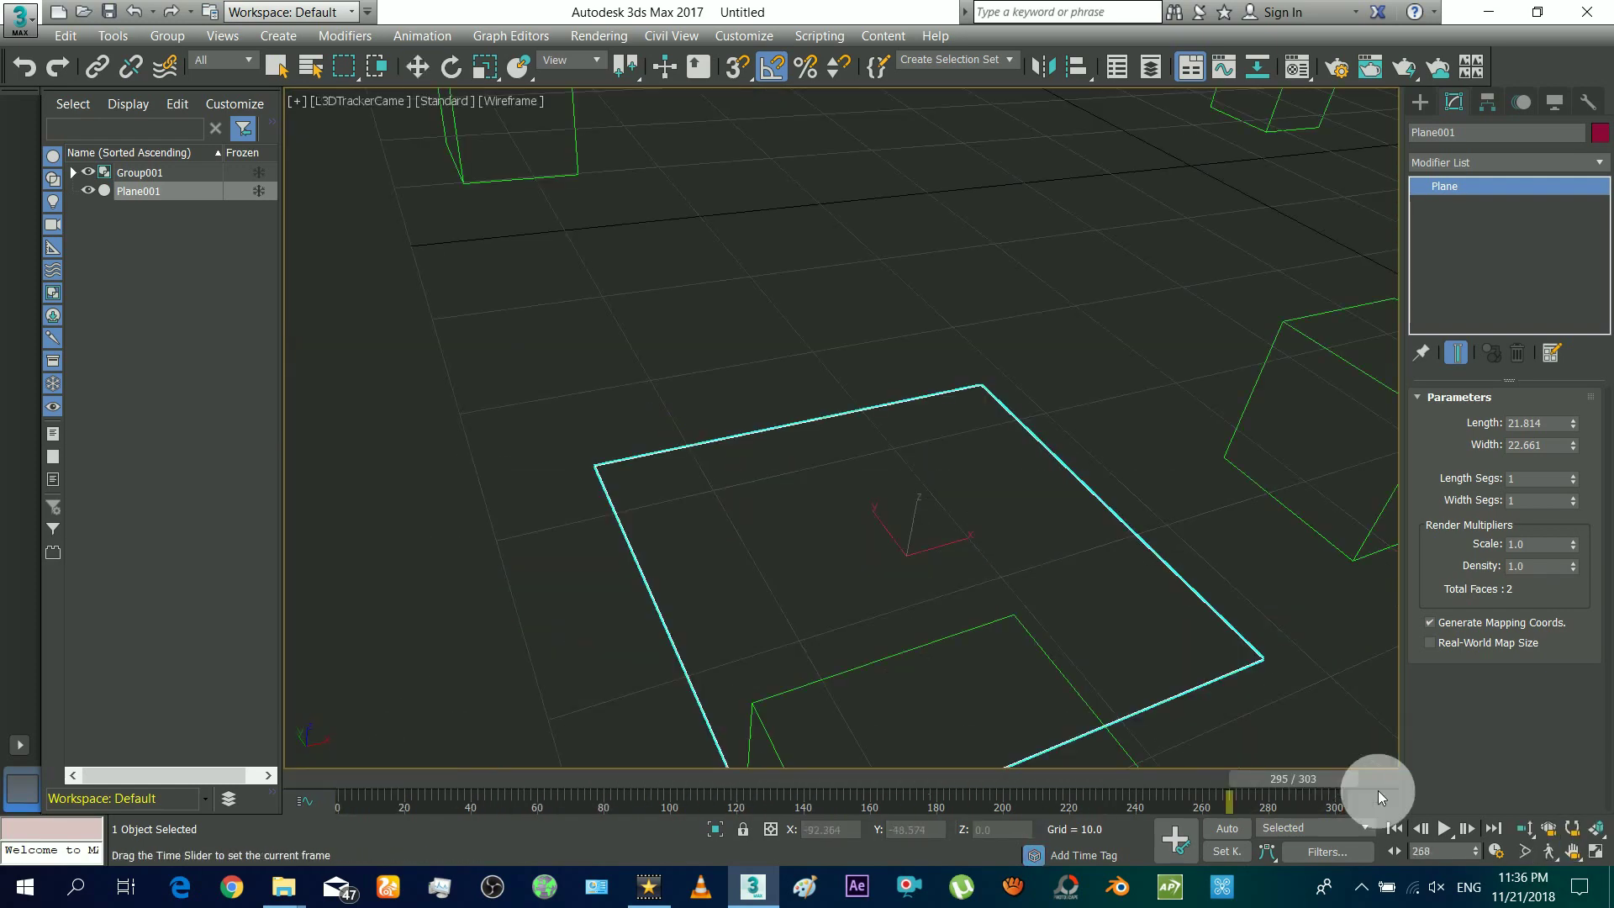
key("ctrl+p")
left_click(420, 75)
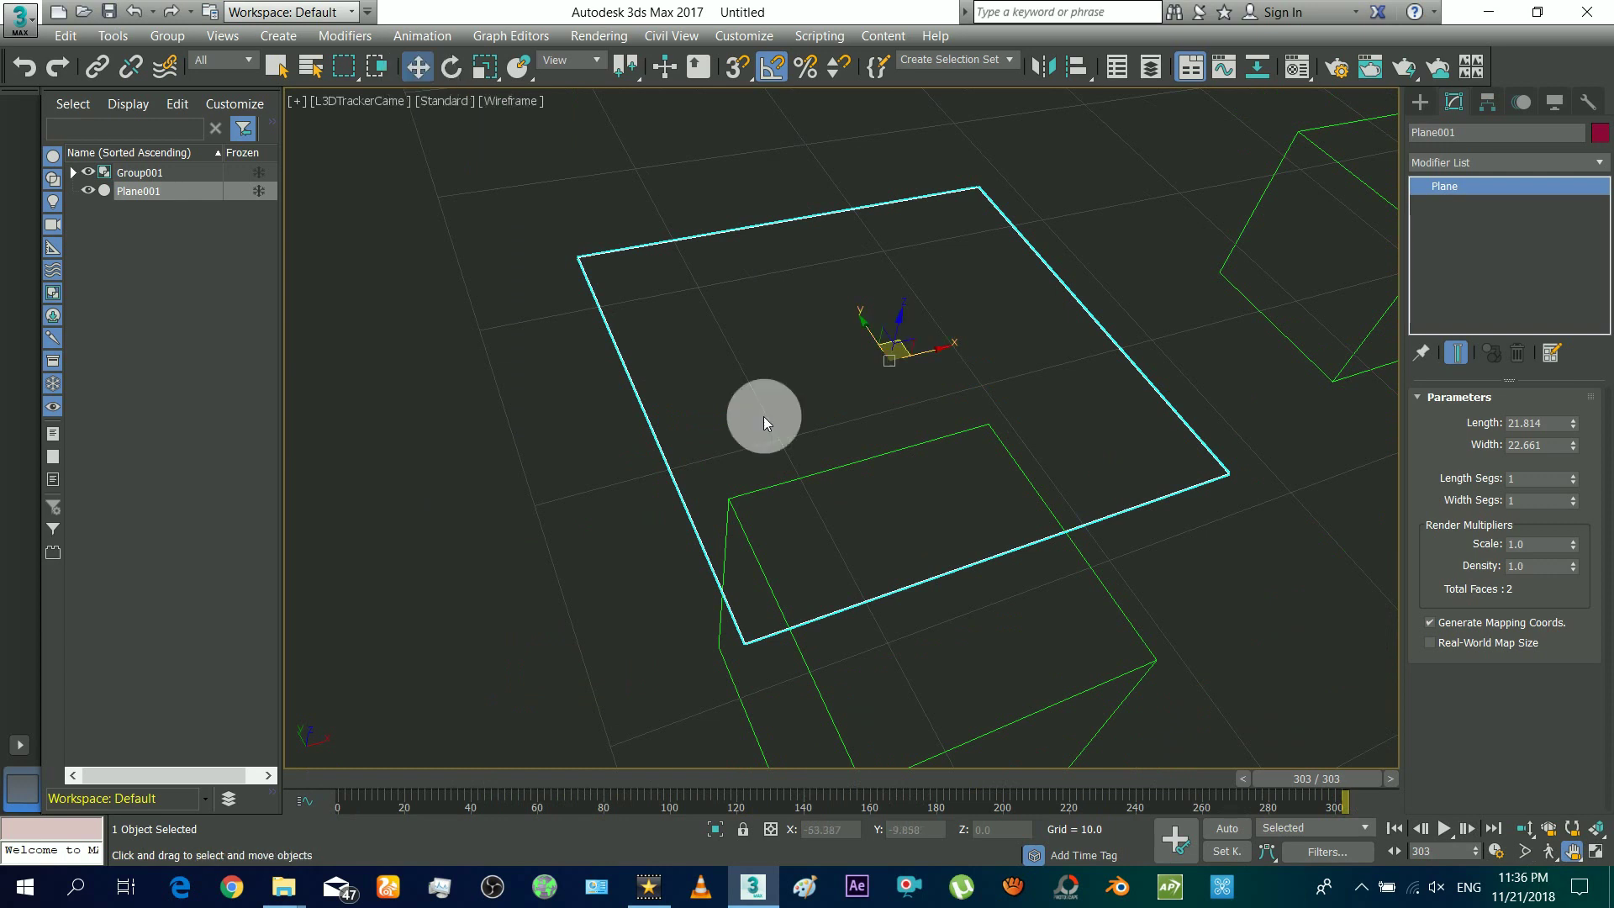
left_click(378, 122)
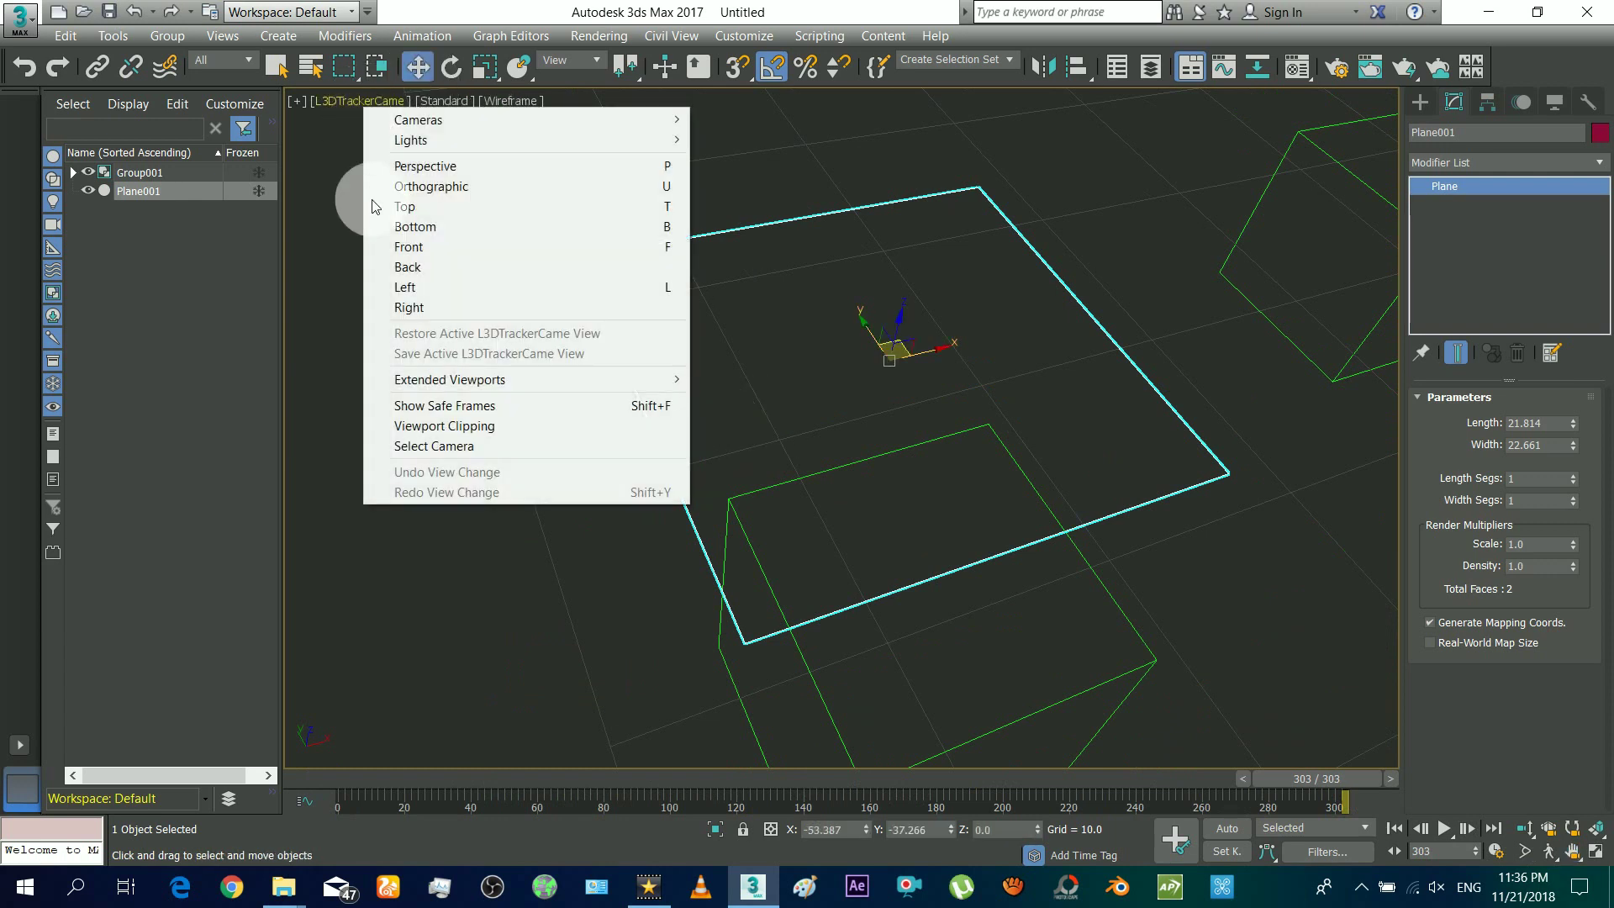
left_click(422, 407)
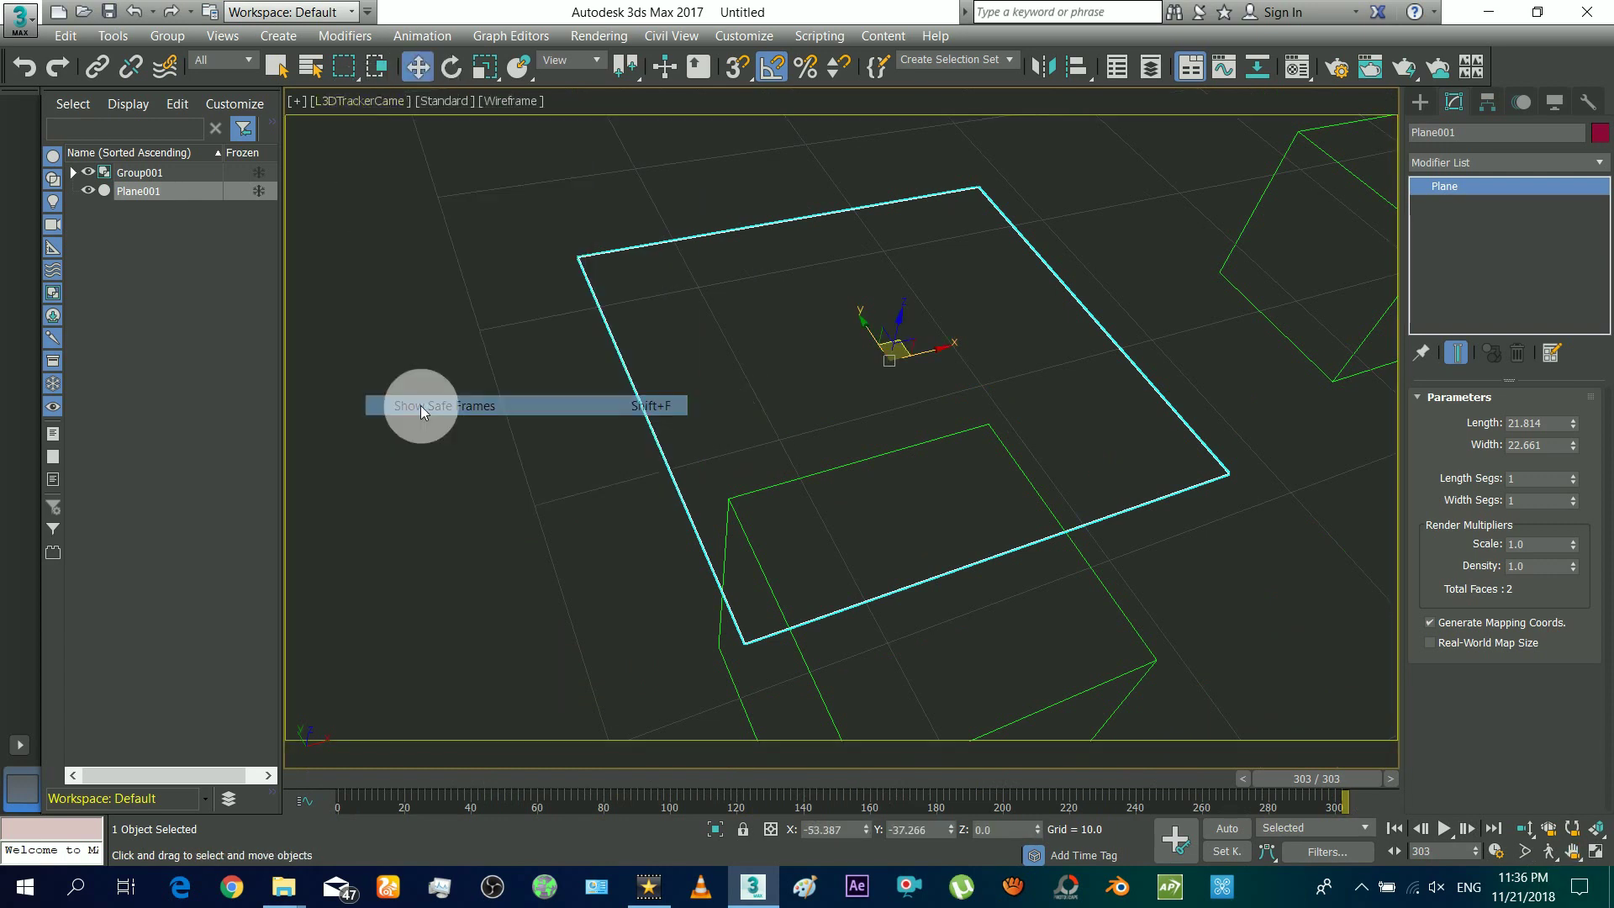
Step: Check the 1920 by 1080 output size in Render Setup
left_click(617, 42)
left_click(656, 122)
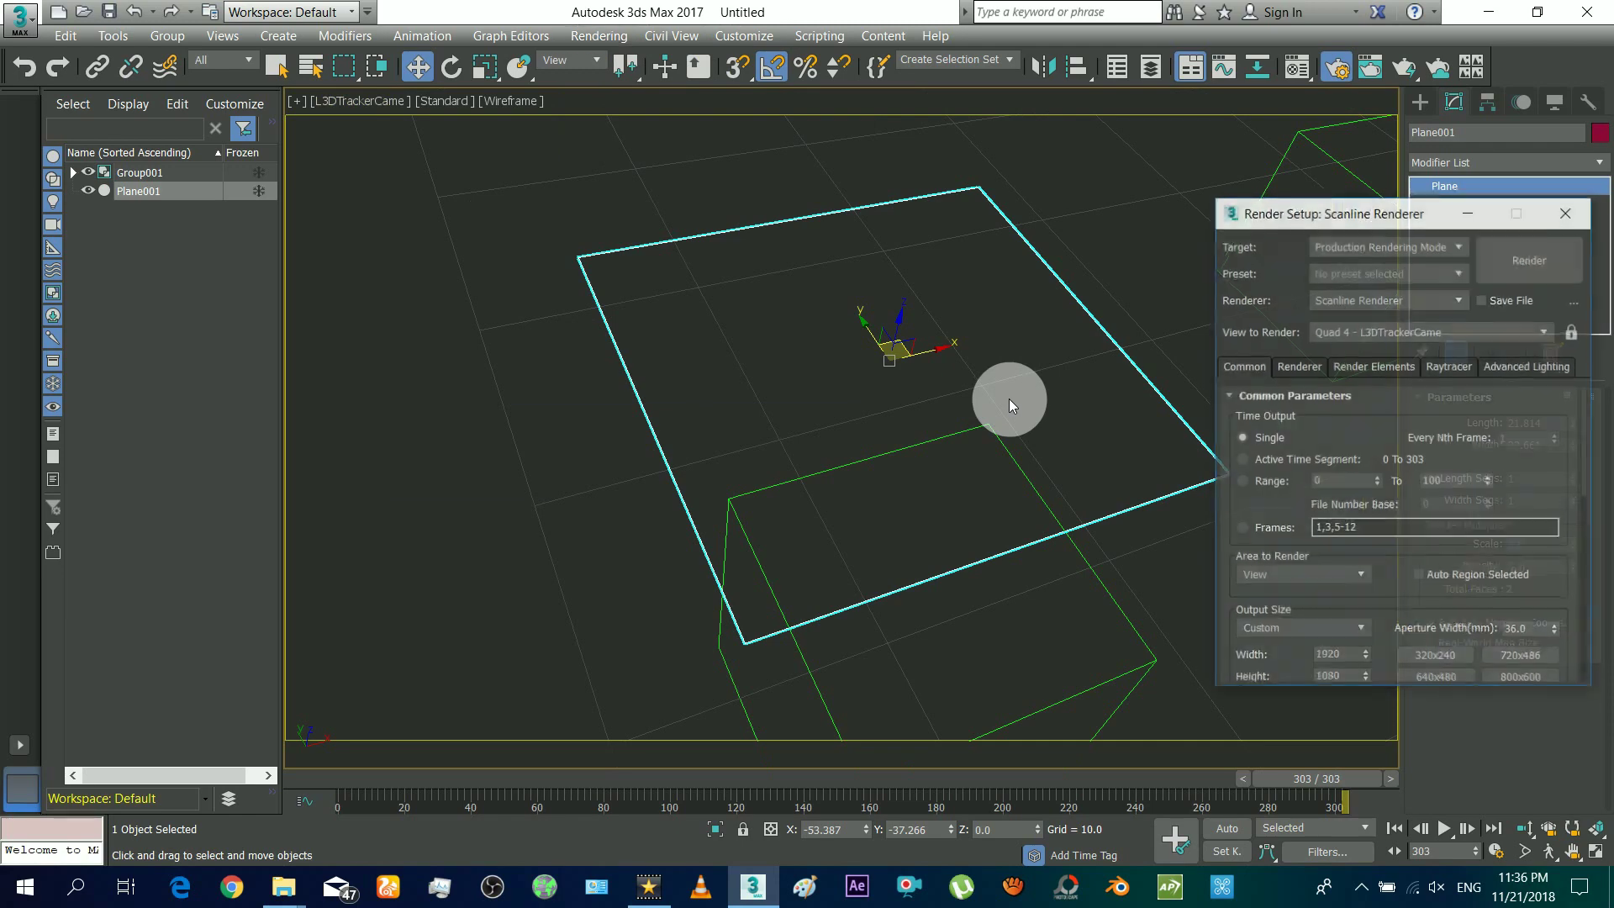
scroll(1404, 601, "down", 3)
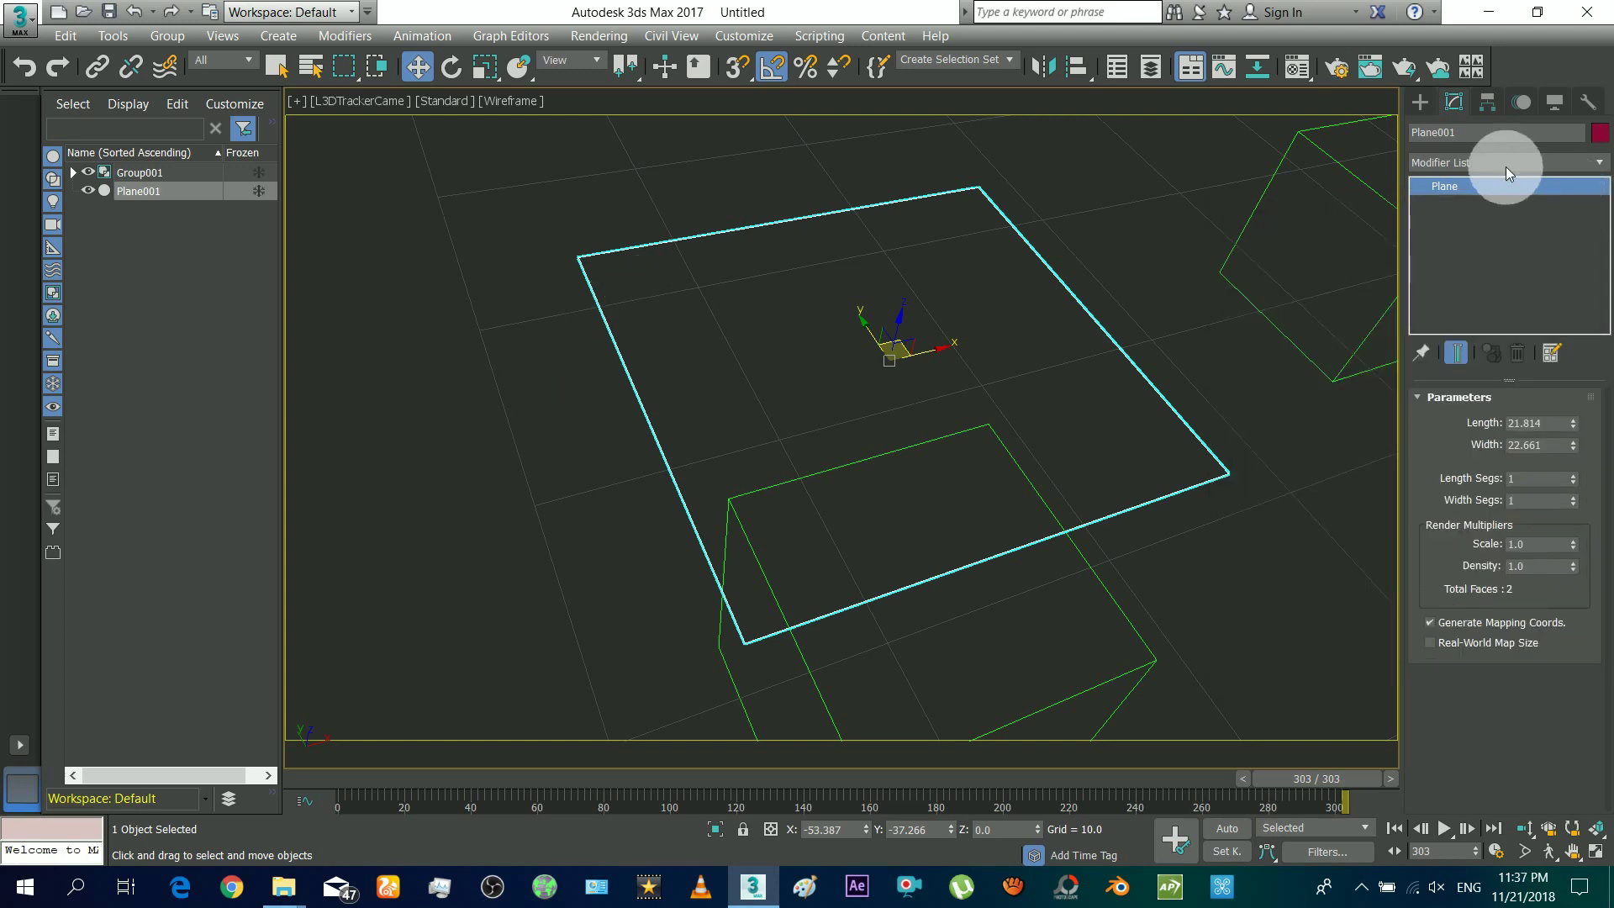
Step: Add an Edit Poly modifier to Plane001 and switch to Vertex mode
left_click(1505, 164)
scroll(1495, 688, "down", 2)
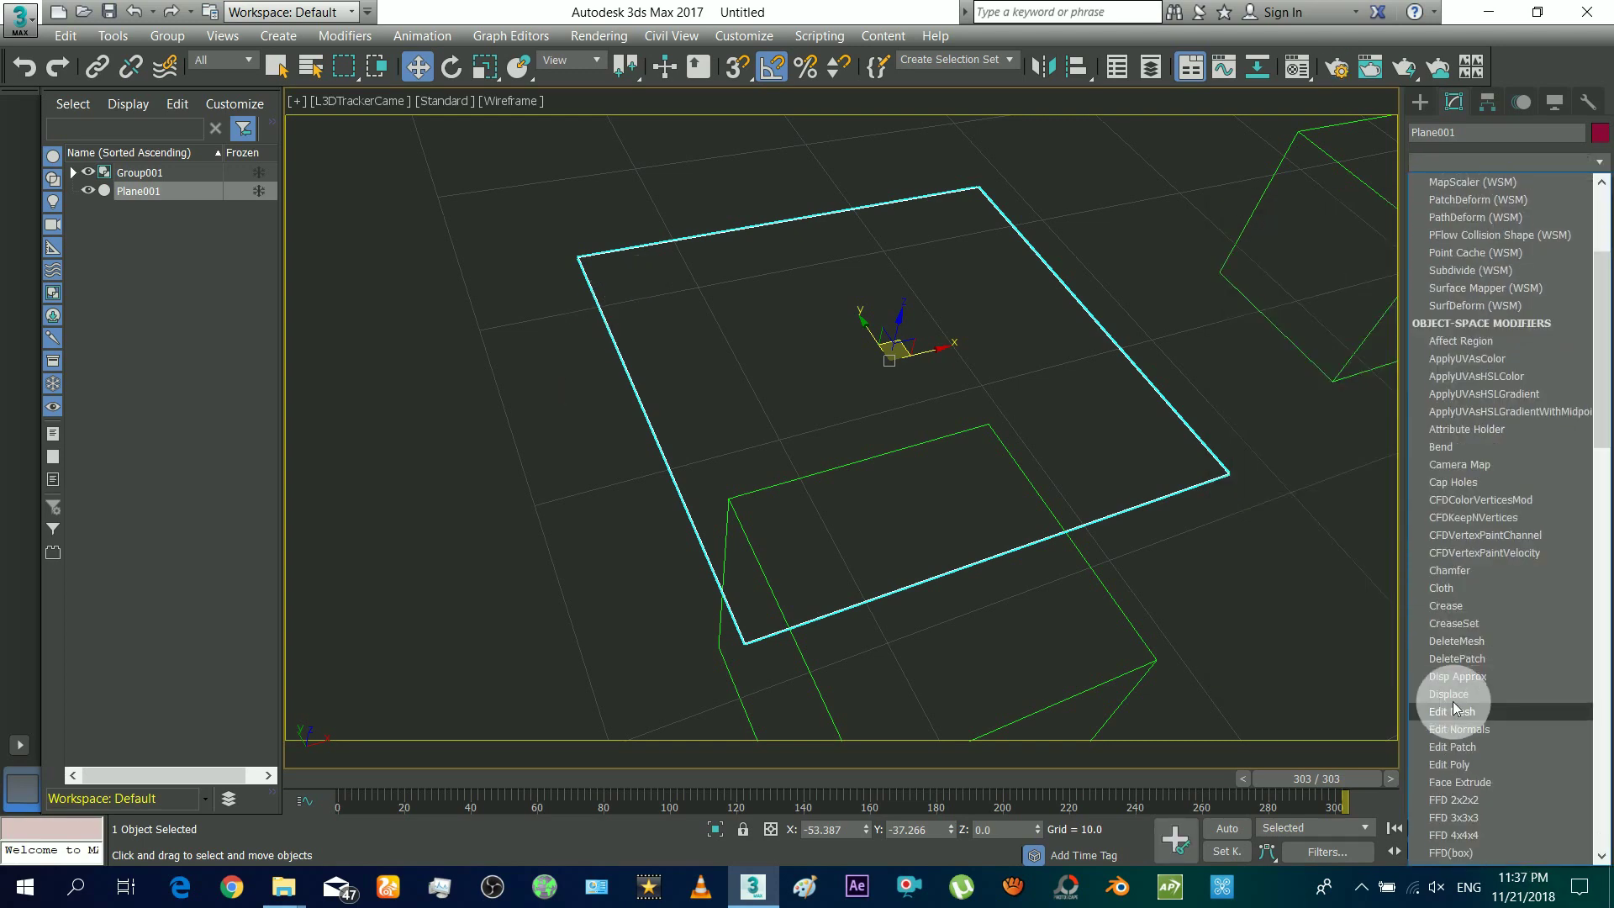
left_click(1467, 761)
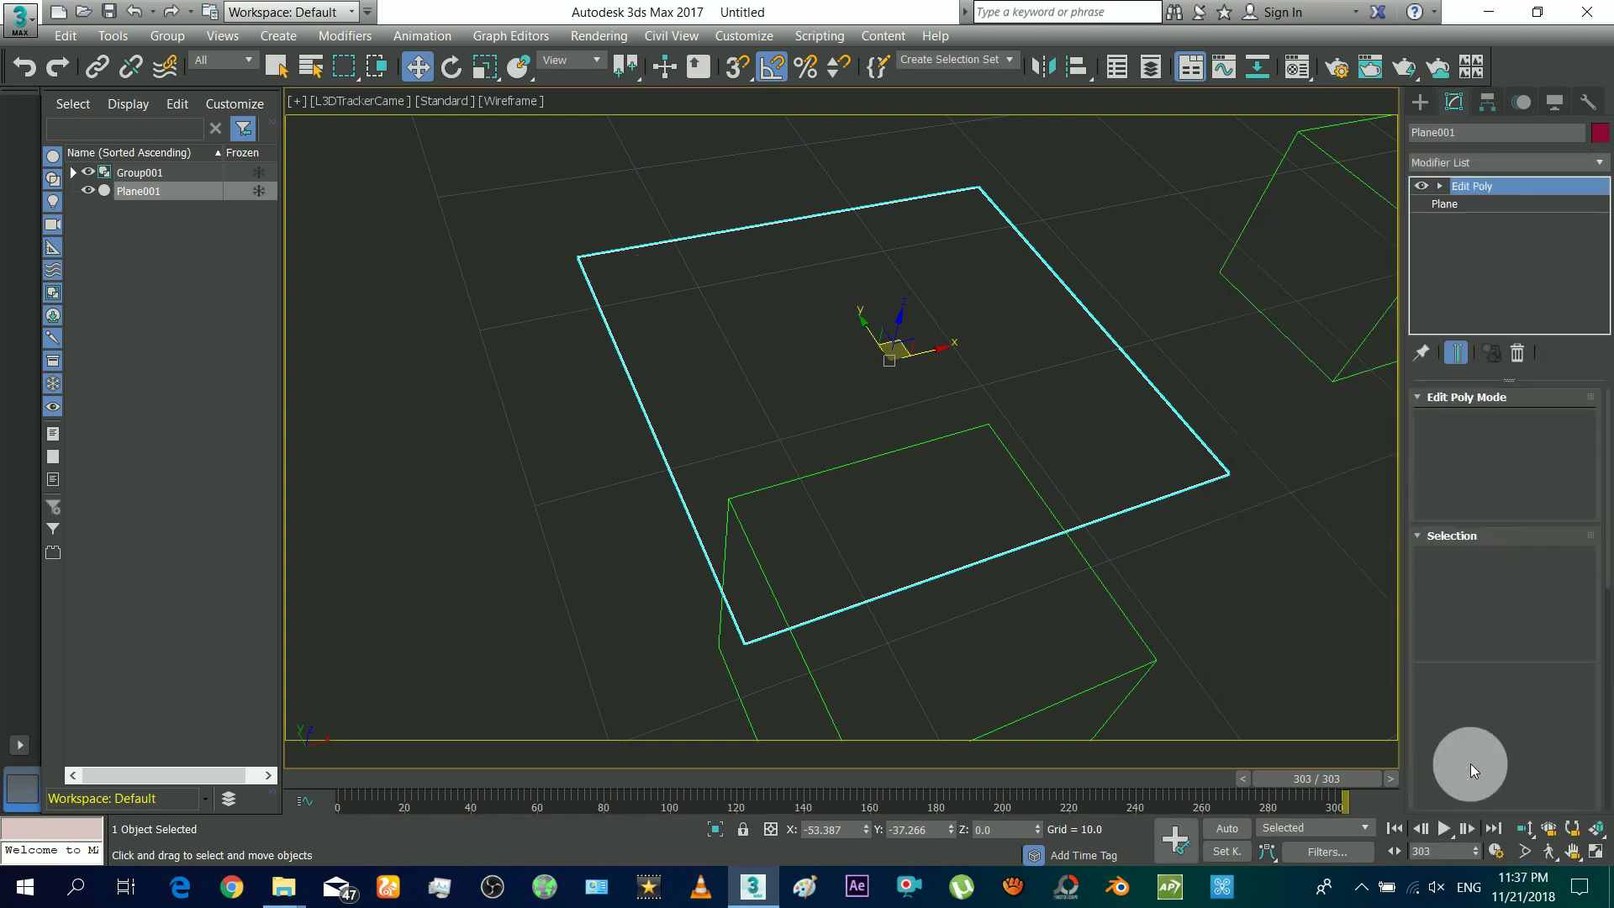
mouse_move(1423, 512)
left_mouse_down()
mouse_move(1423, 487)
mouse_move(1429, 502)
left_mouse_up()
left_click(1446, 555)
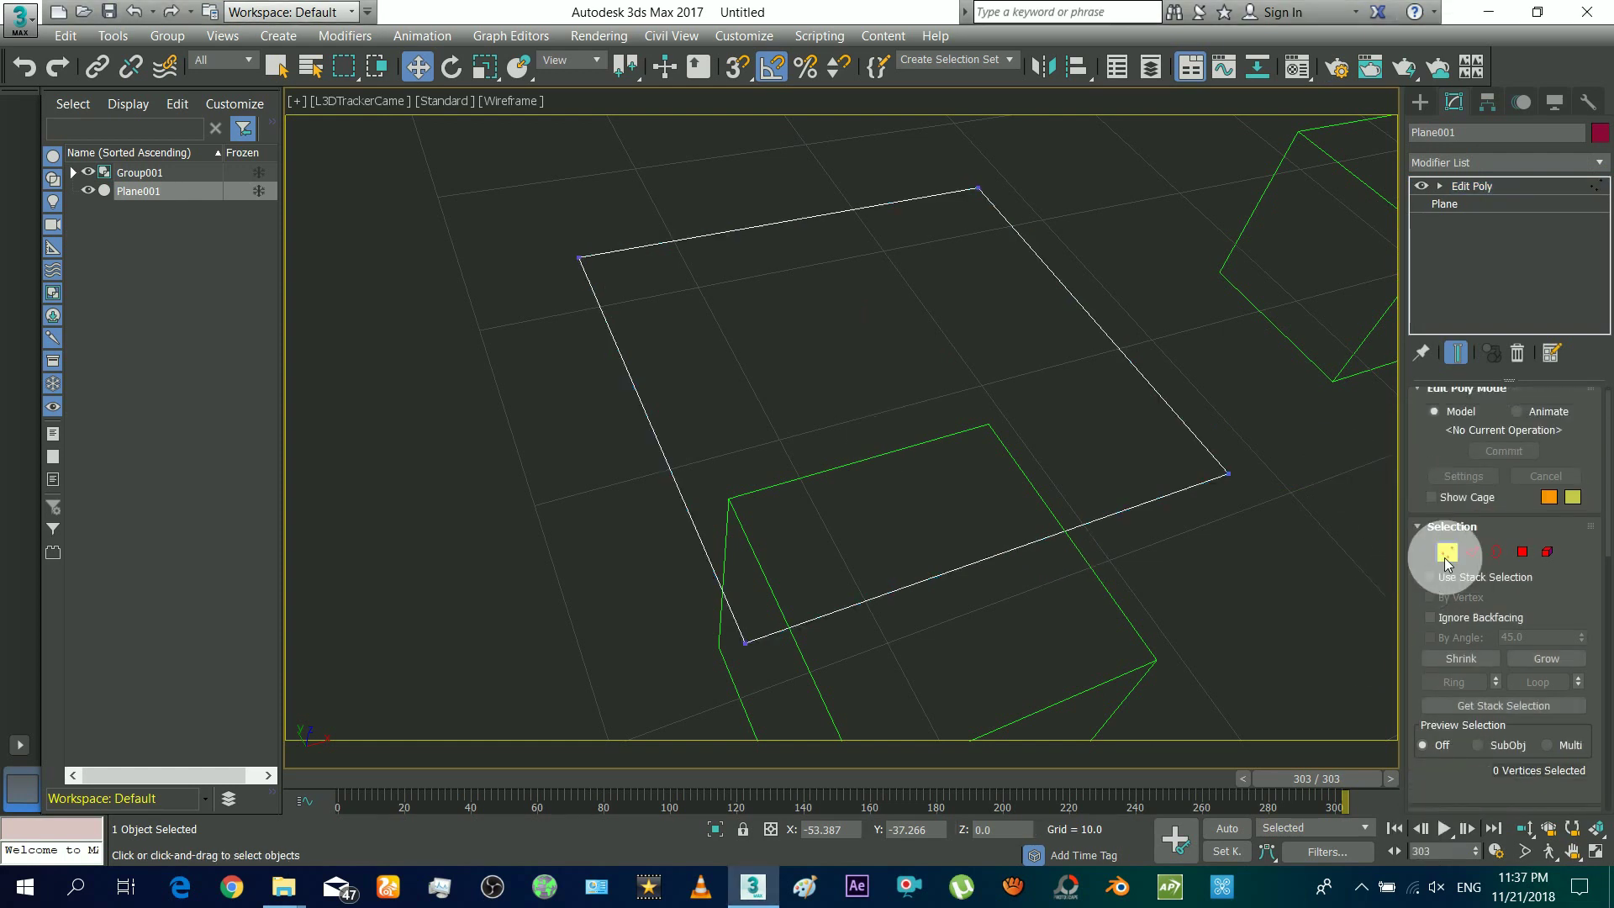
left_click(1297, 830)
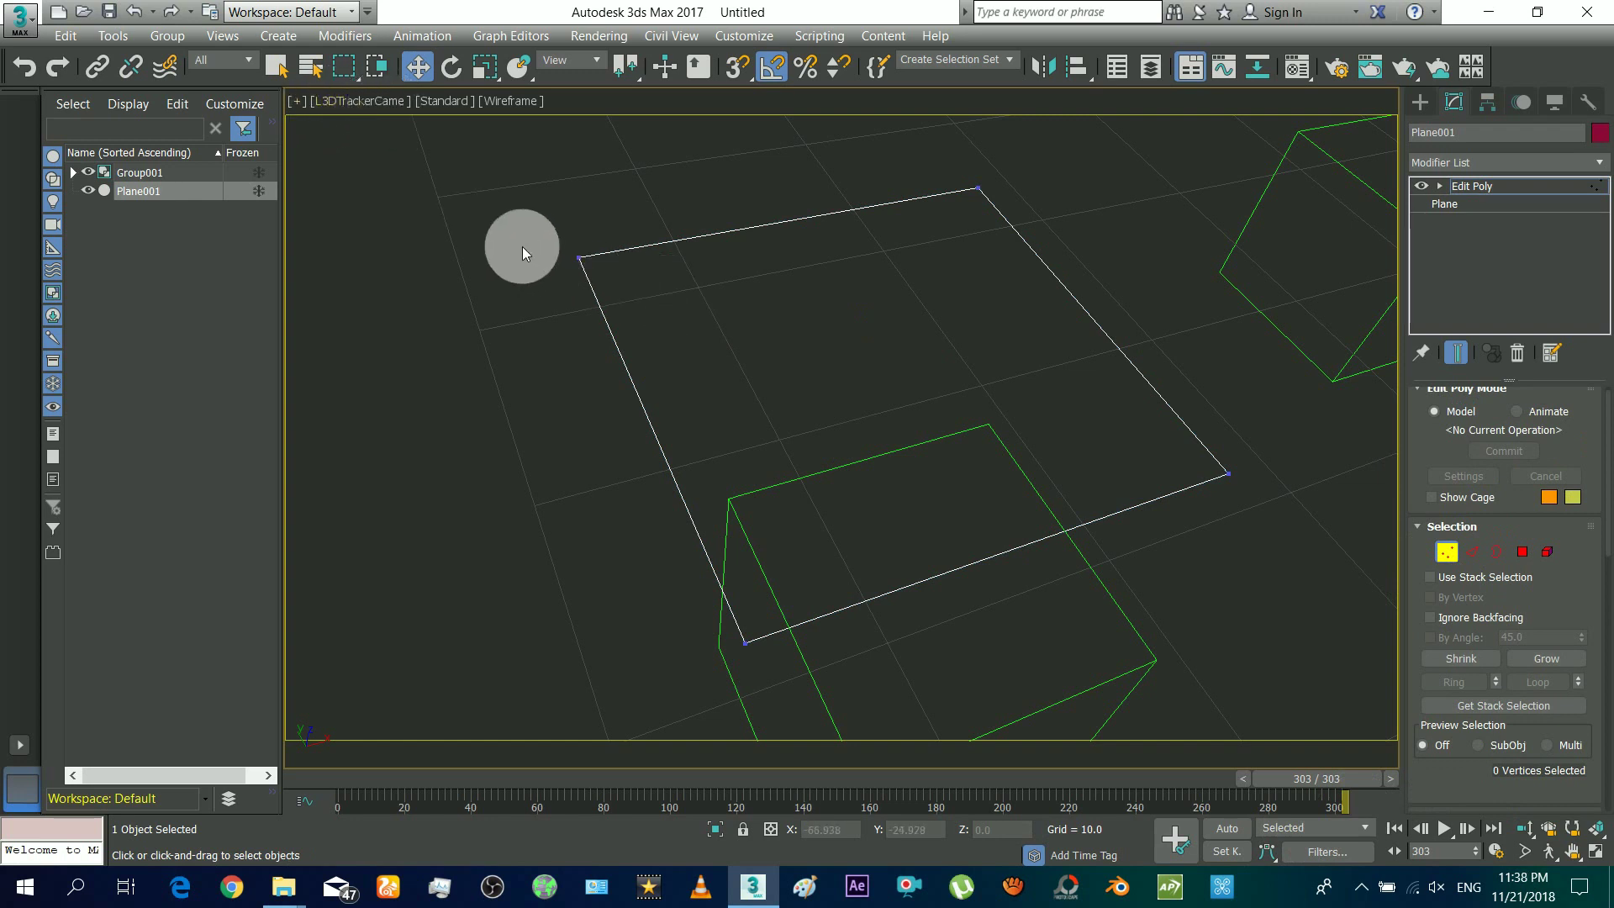
Step: Drag the four corner vertices out to the camera frame's four corners
left_click_drag(522, 246, 619, 307)
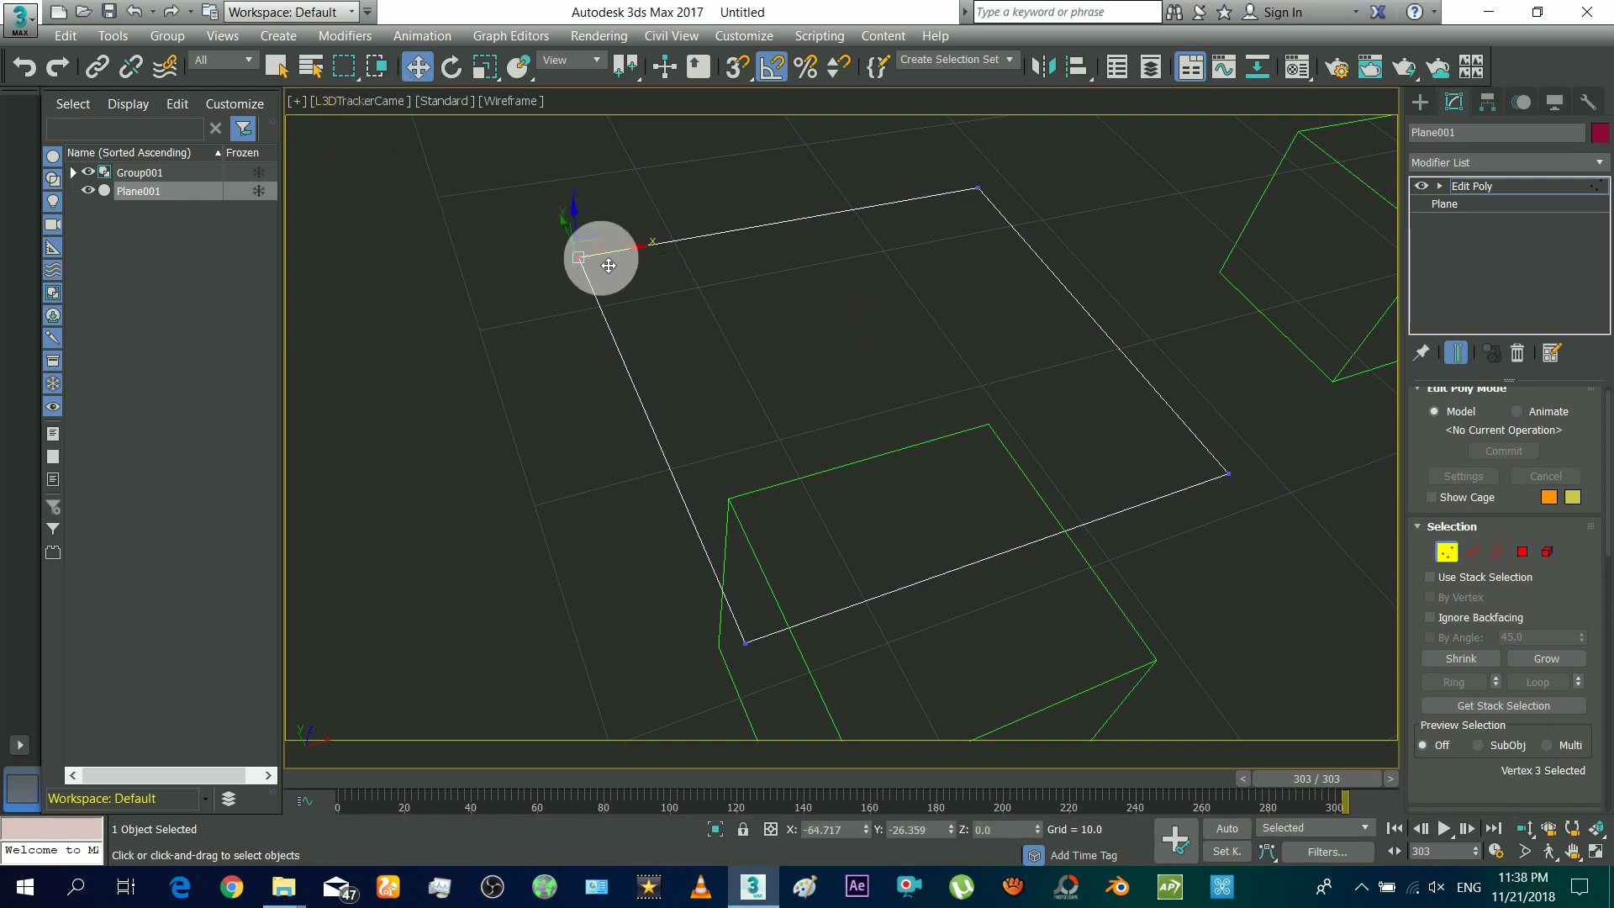
left_click_drag(608, 252, 299, 123)
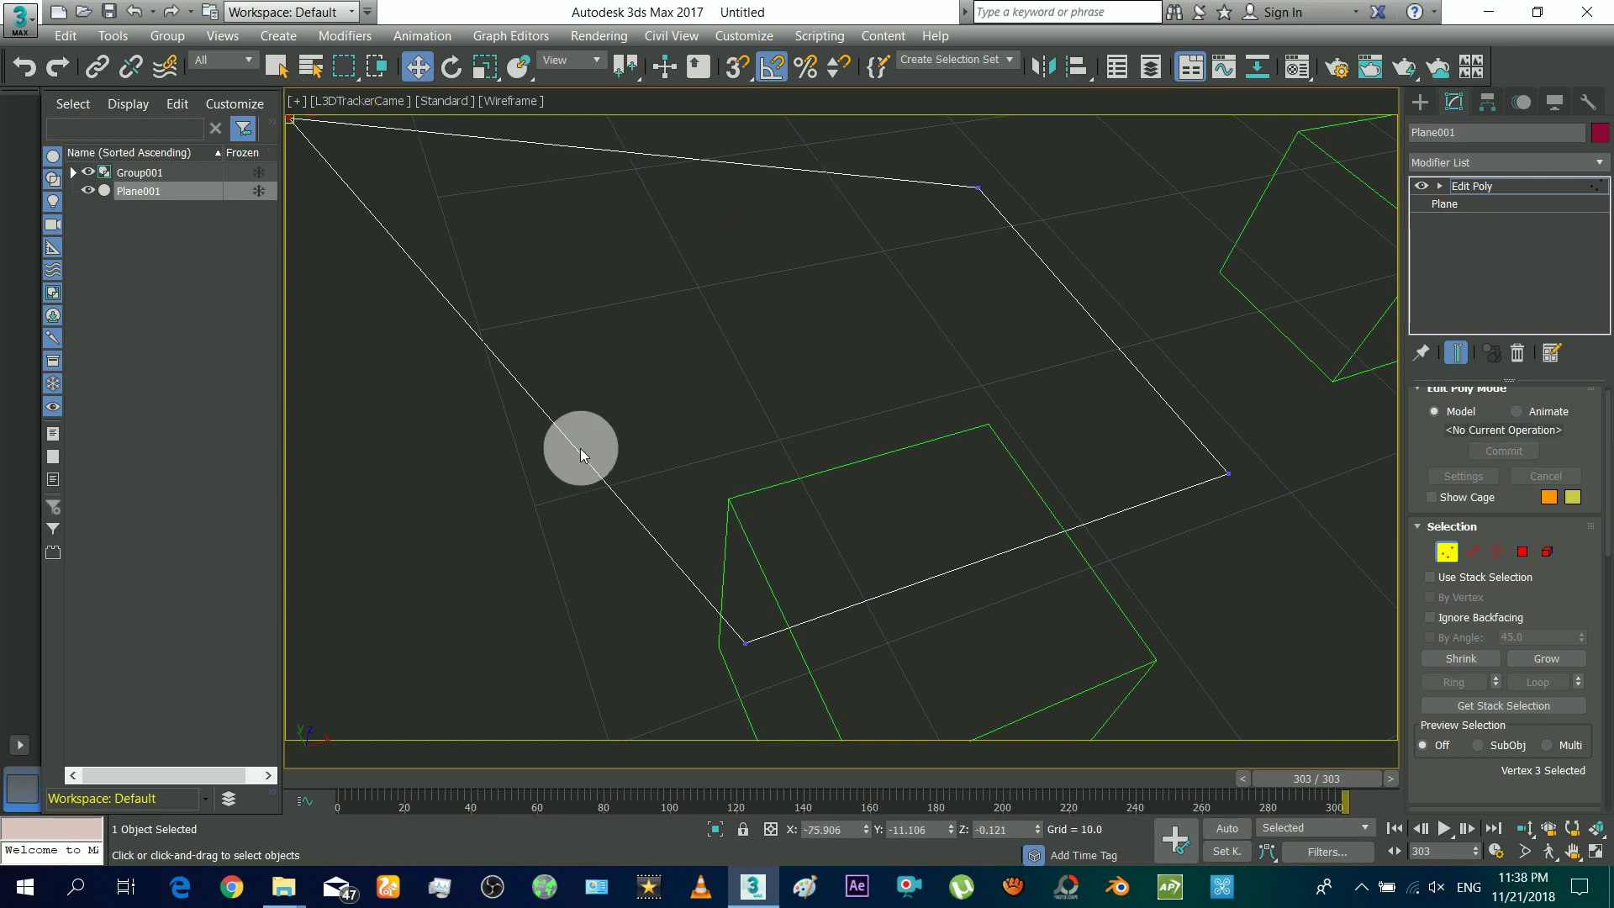
left_click_drag(756, 622, 304, 713)
left_click_drag(1005, 235, 1391, 101)
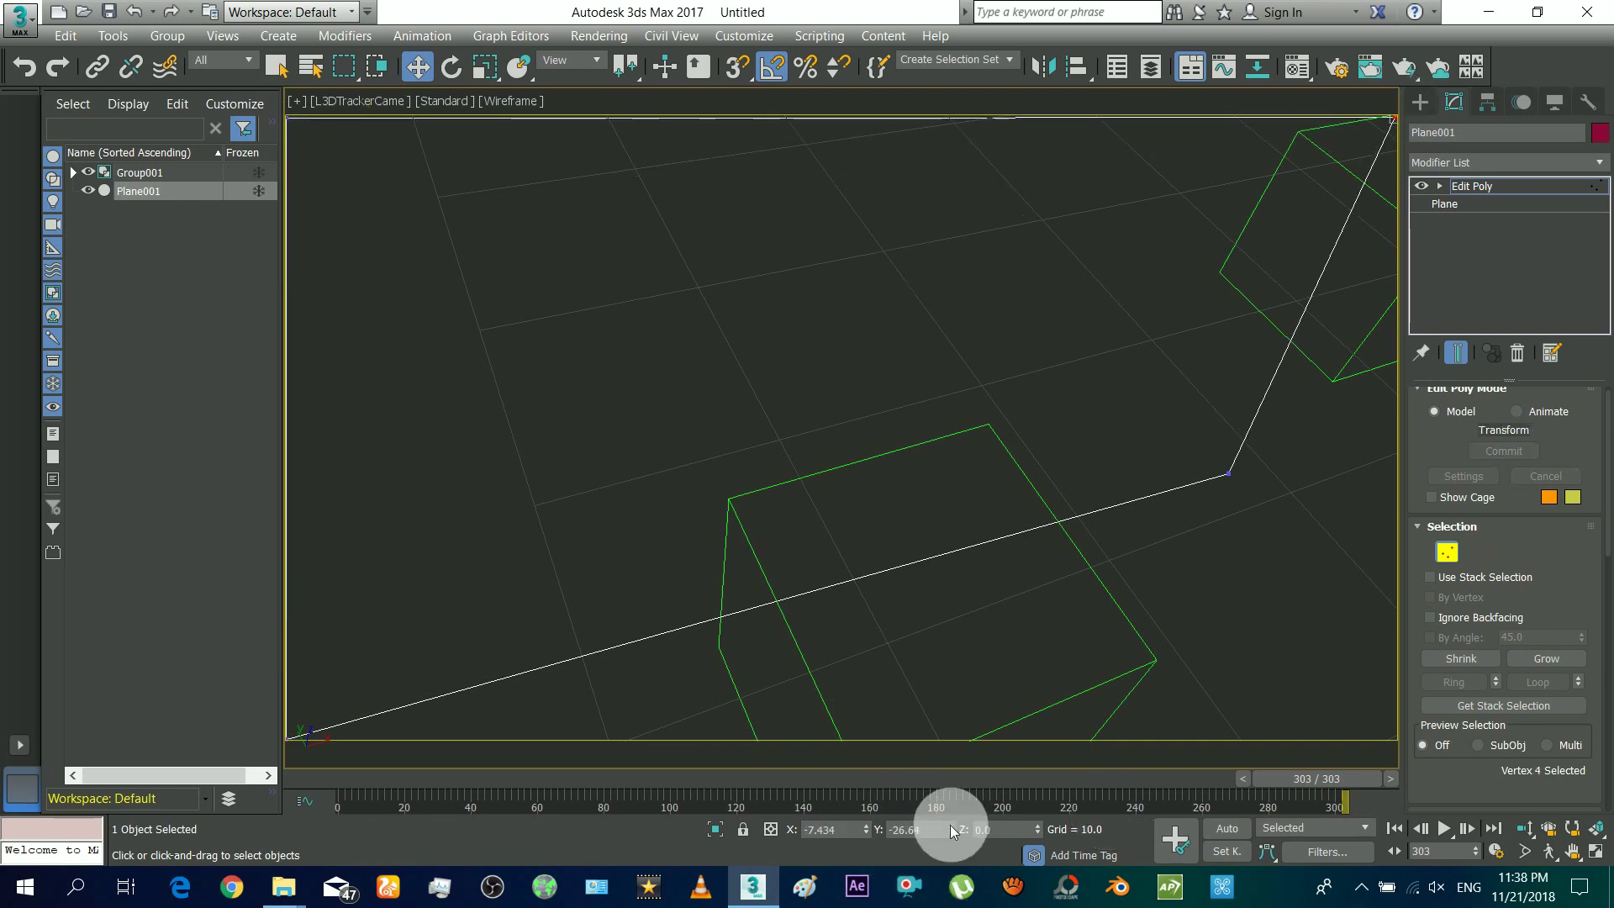
left_click(1230, 465)
left_click_drag(1230, 465, 1387, 710)
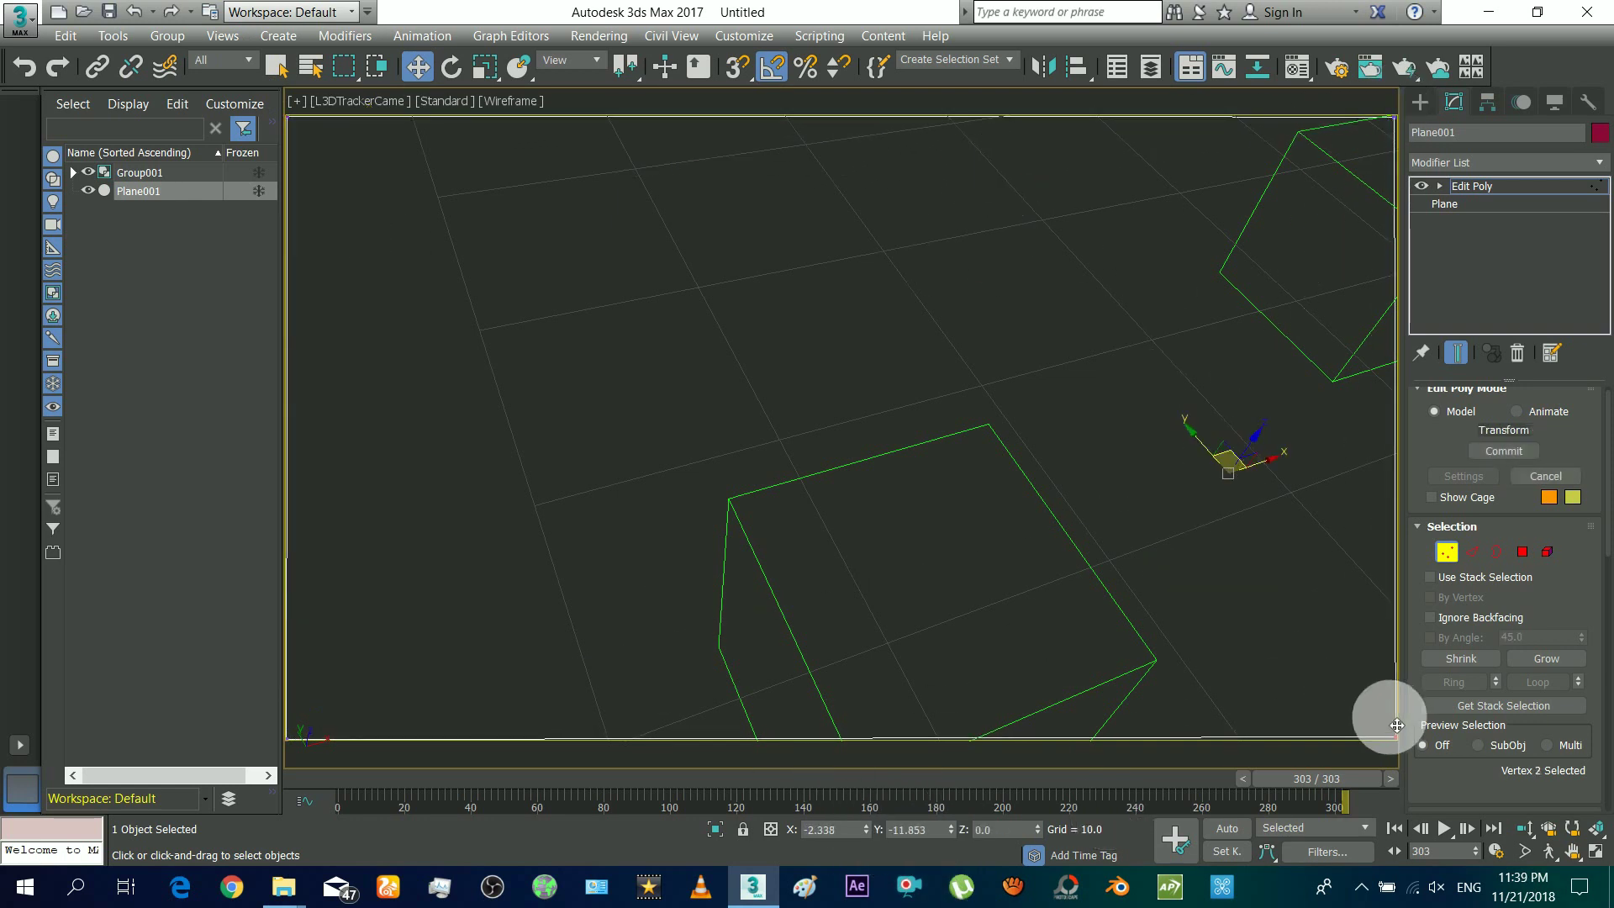
left_click(804, 473)
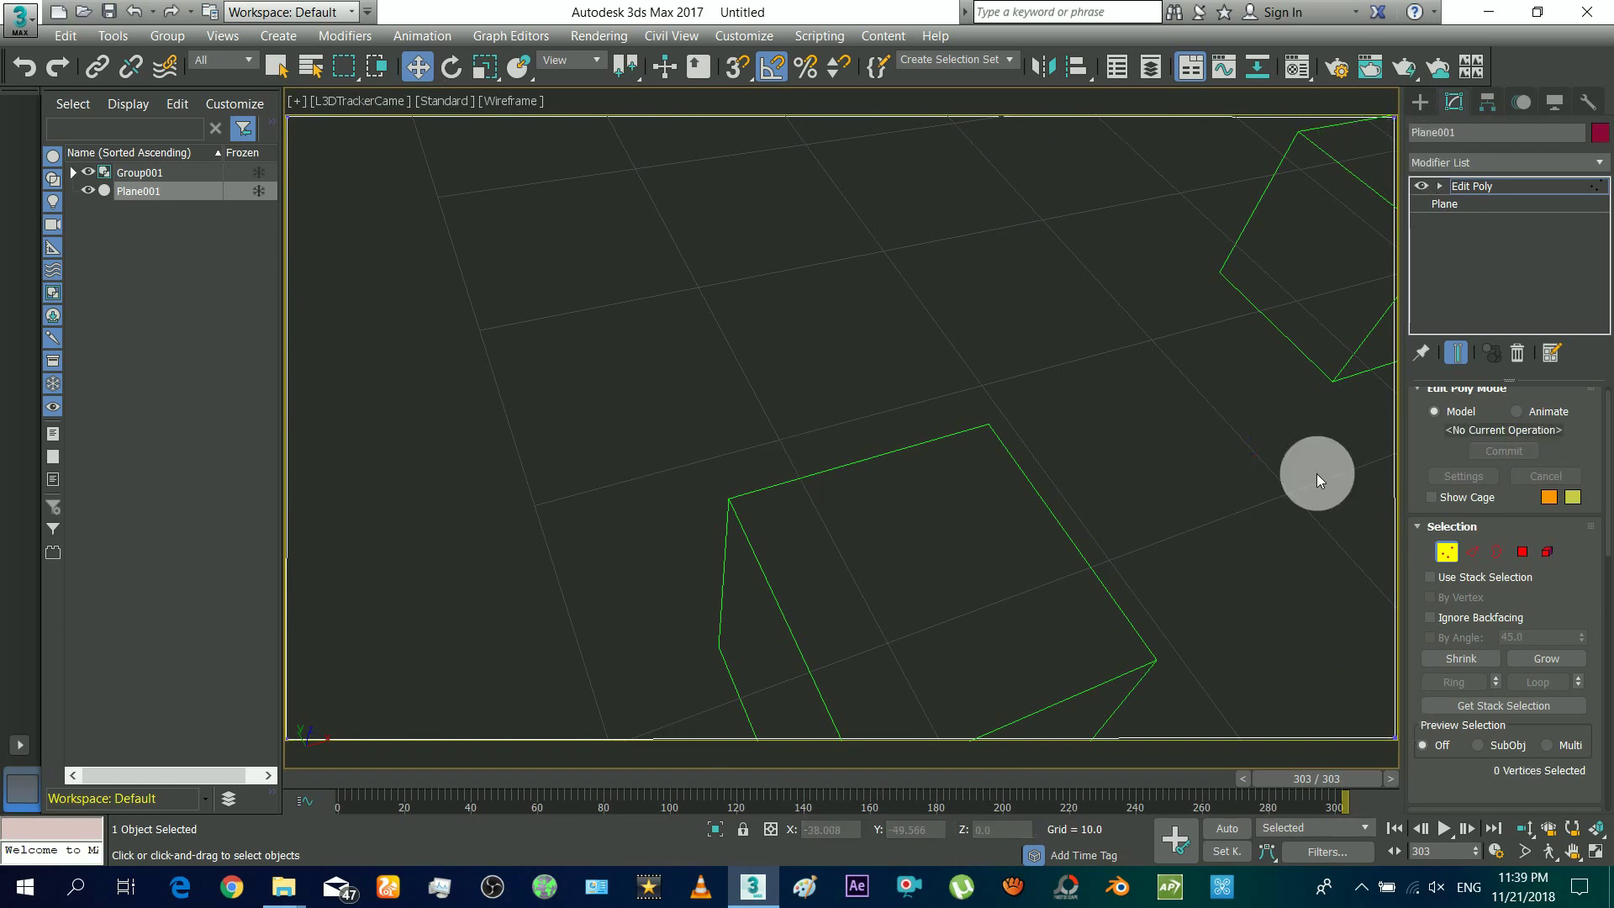
Step: Inspect the shaded plane in Perspective, then play the camera view and go to frame 303
key("F3")
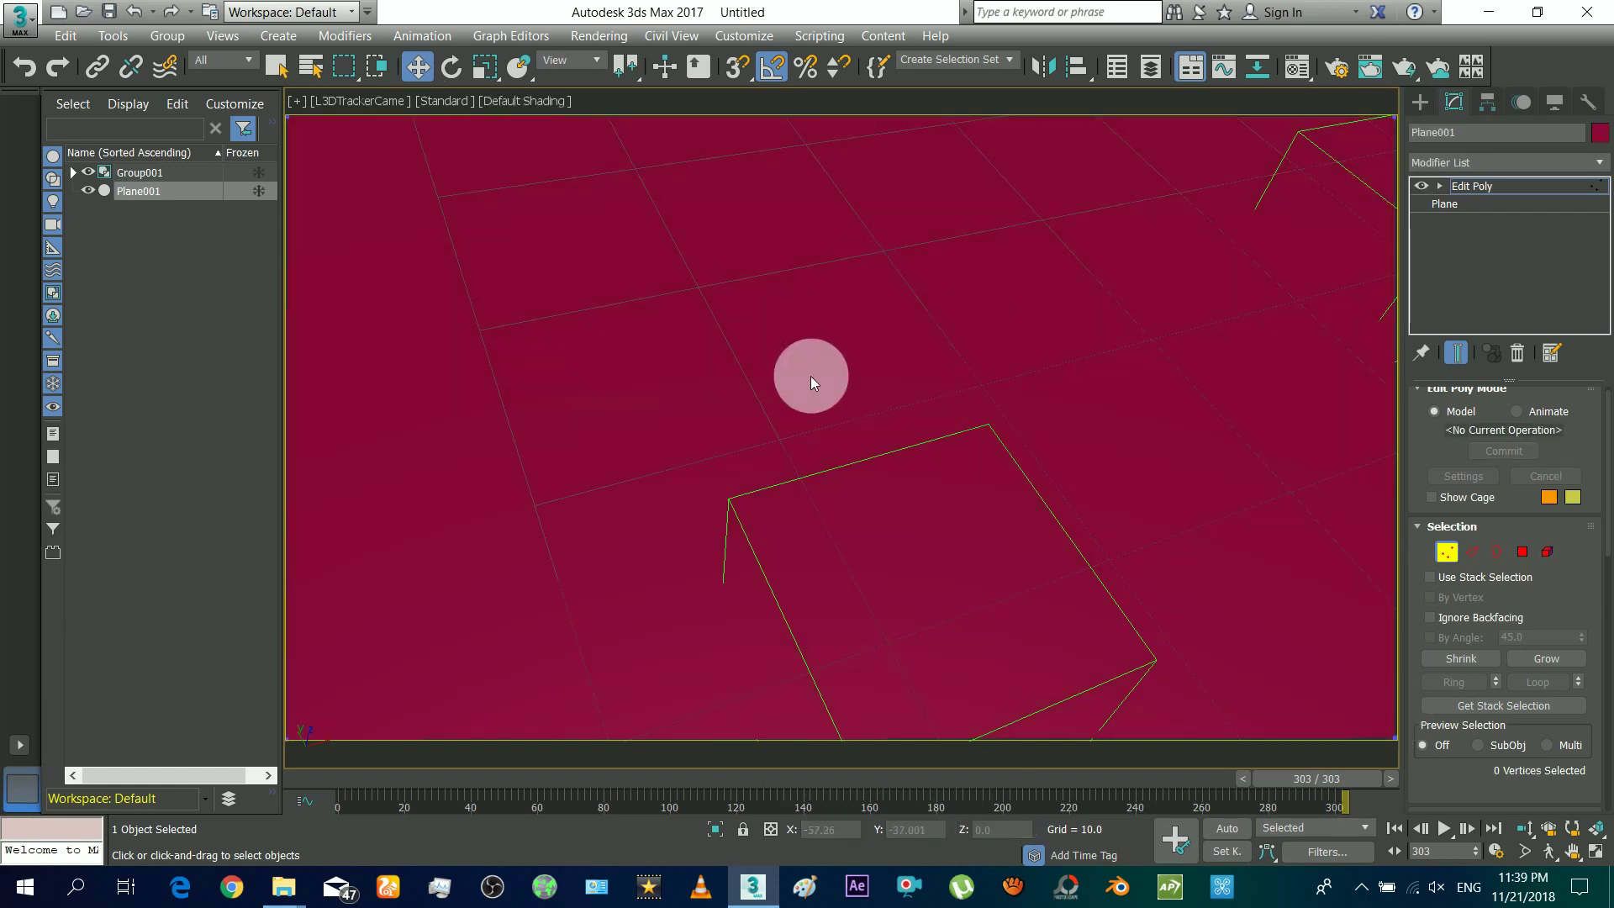
key("p")
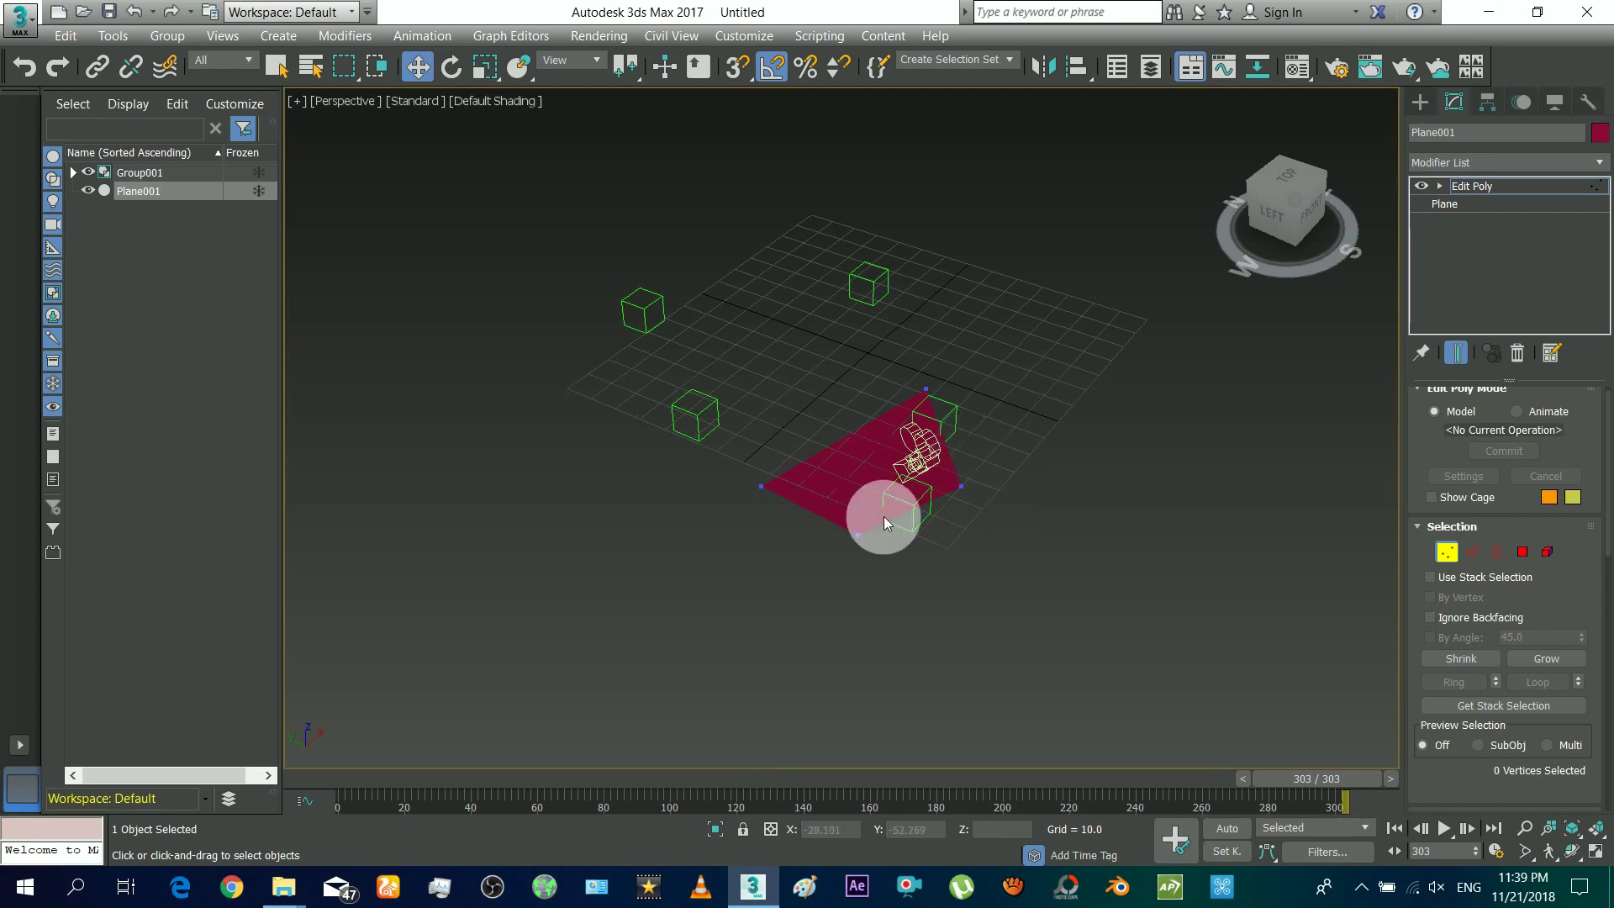
scroll(940, 462, "up", 3)
middle_click_drag(856, 454, 753, 486, "alt")
key("c")
left_click(1443, 828)
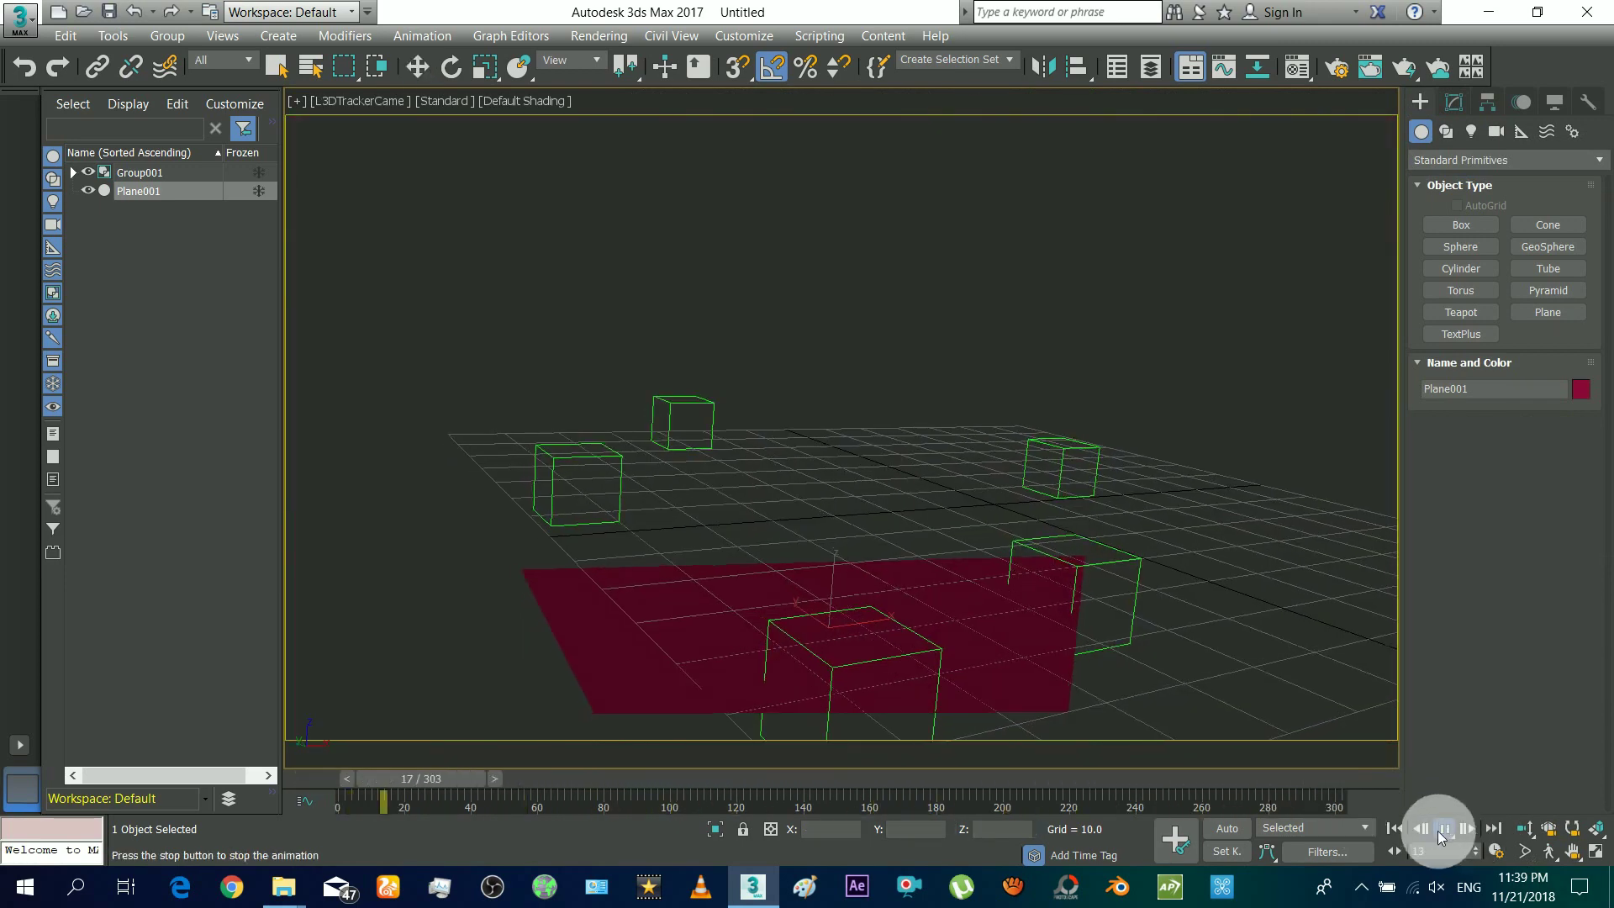
left_click(1439, 833)
left_click_drag(1284, 777, 1394, 778)
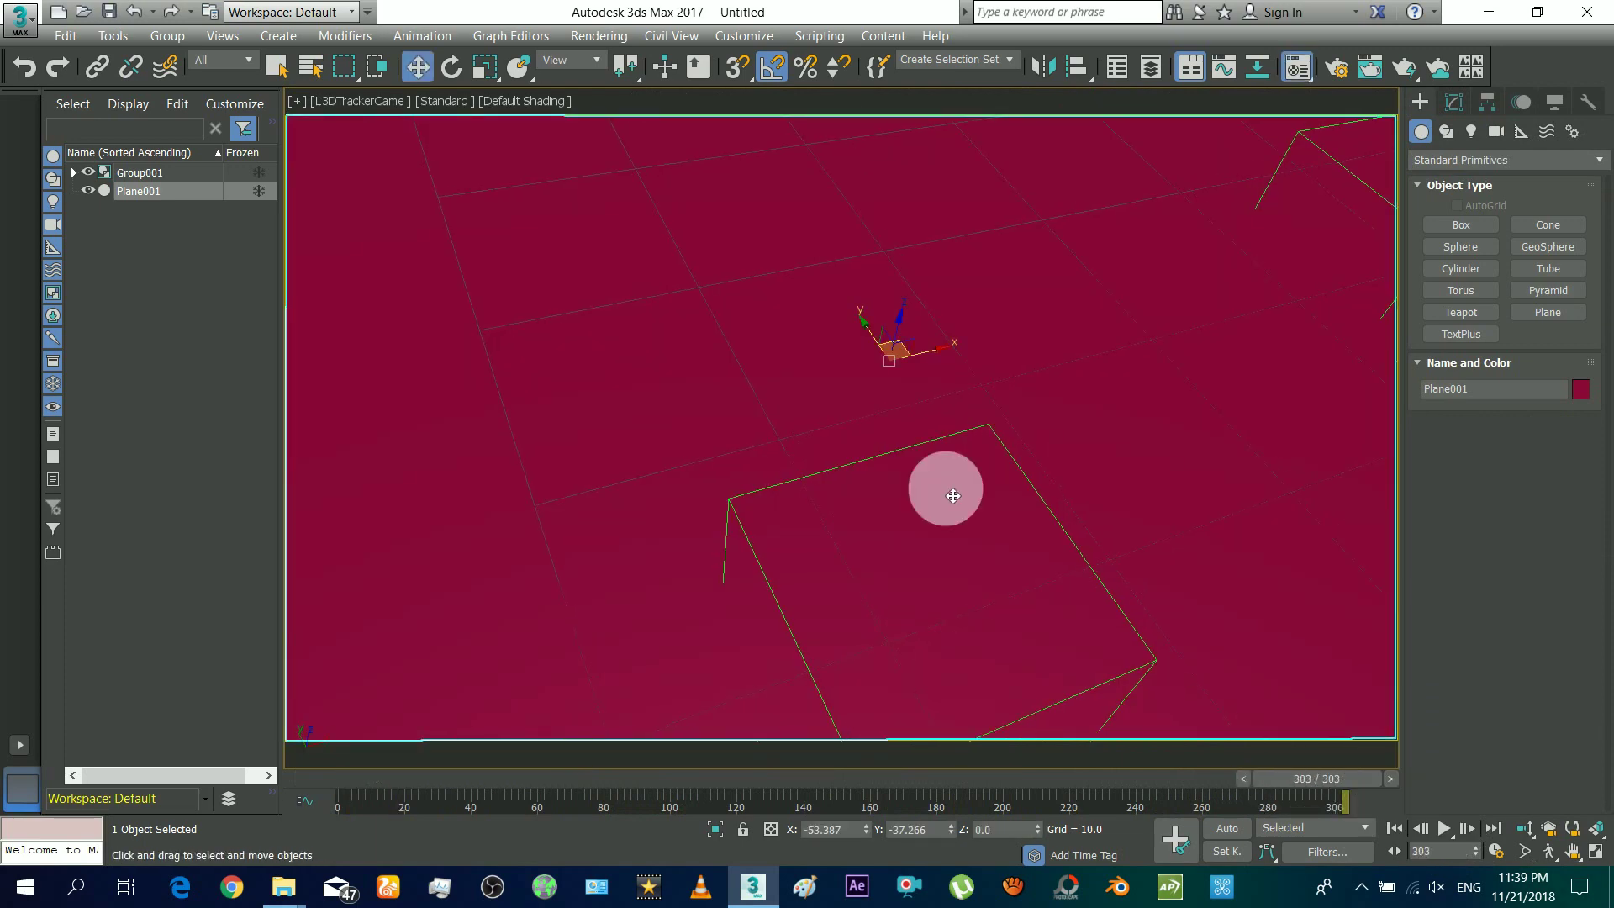
Step: Open the Material Editor with slot 2, 02 - Default, active
key("m")
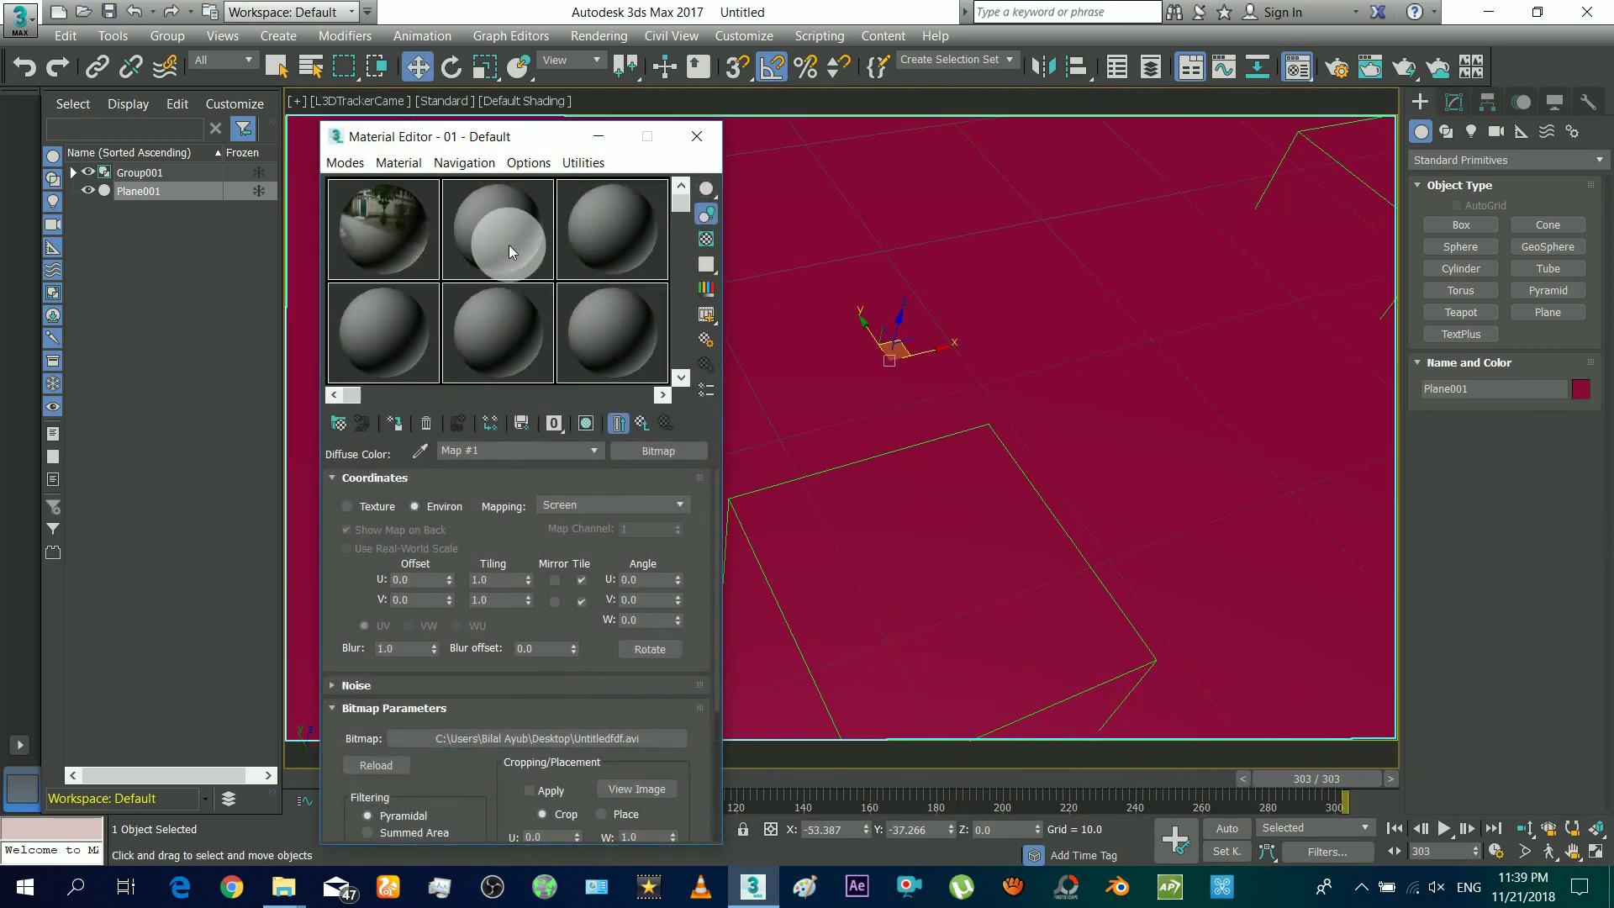
left_click(507, 244)
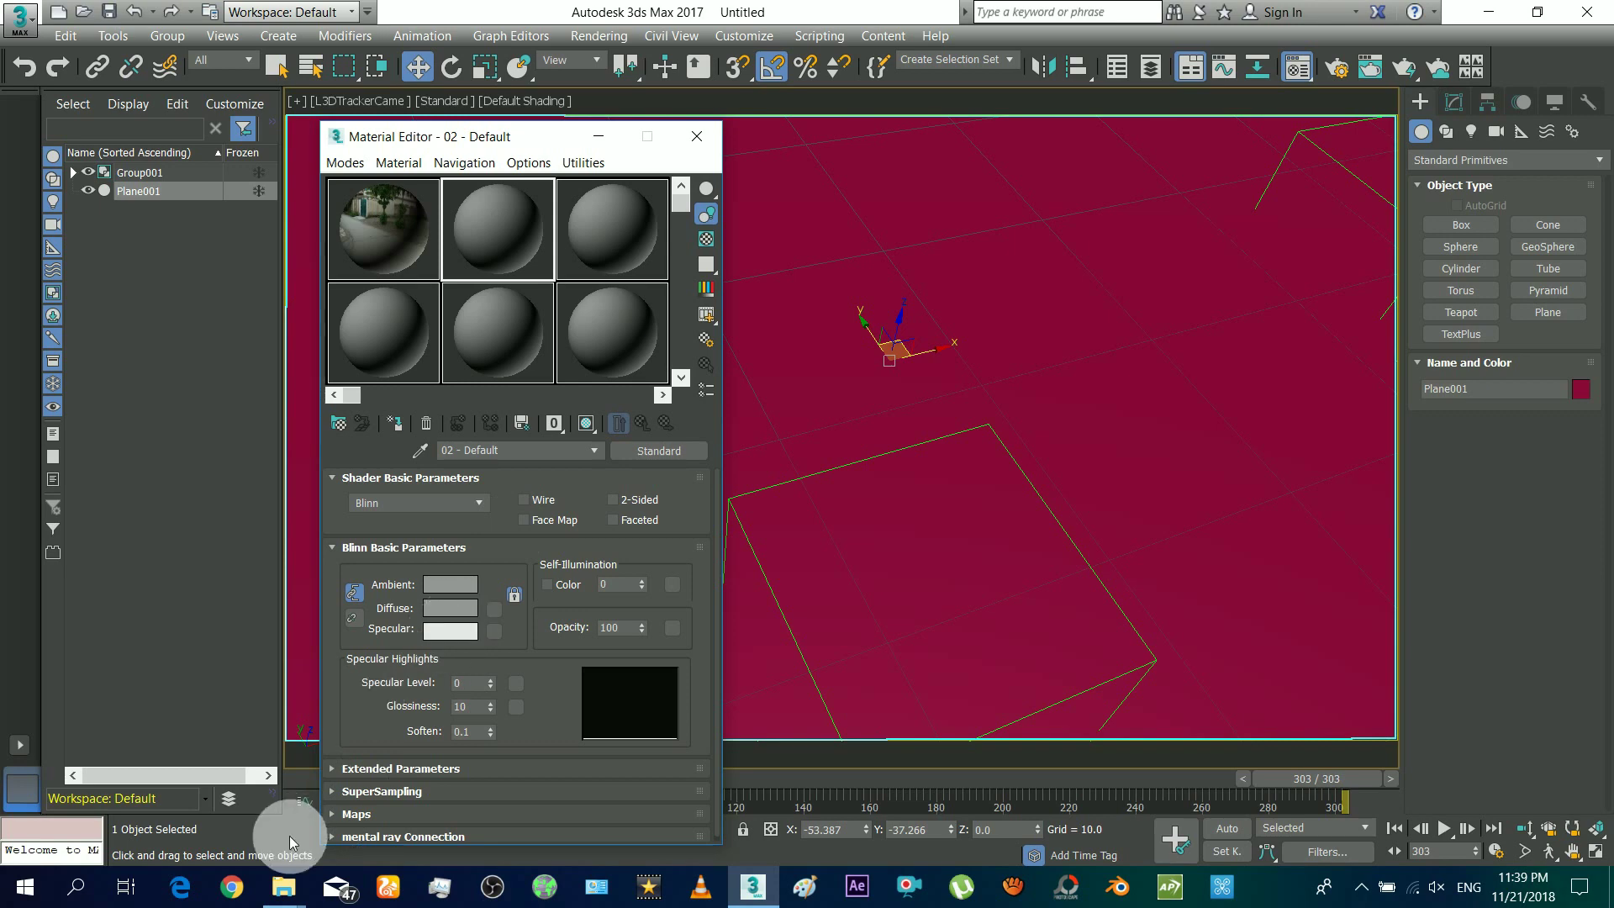
left_click(284, 886)
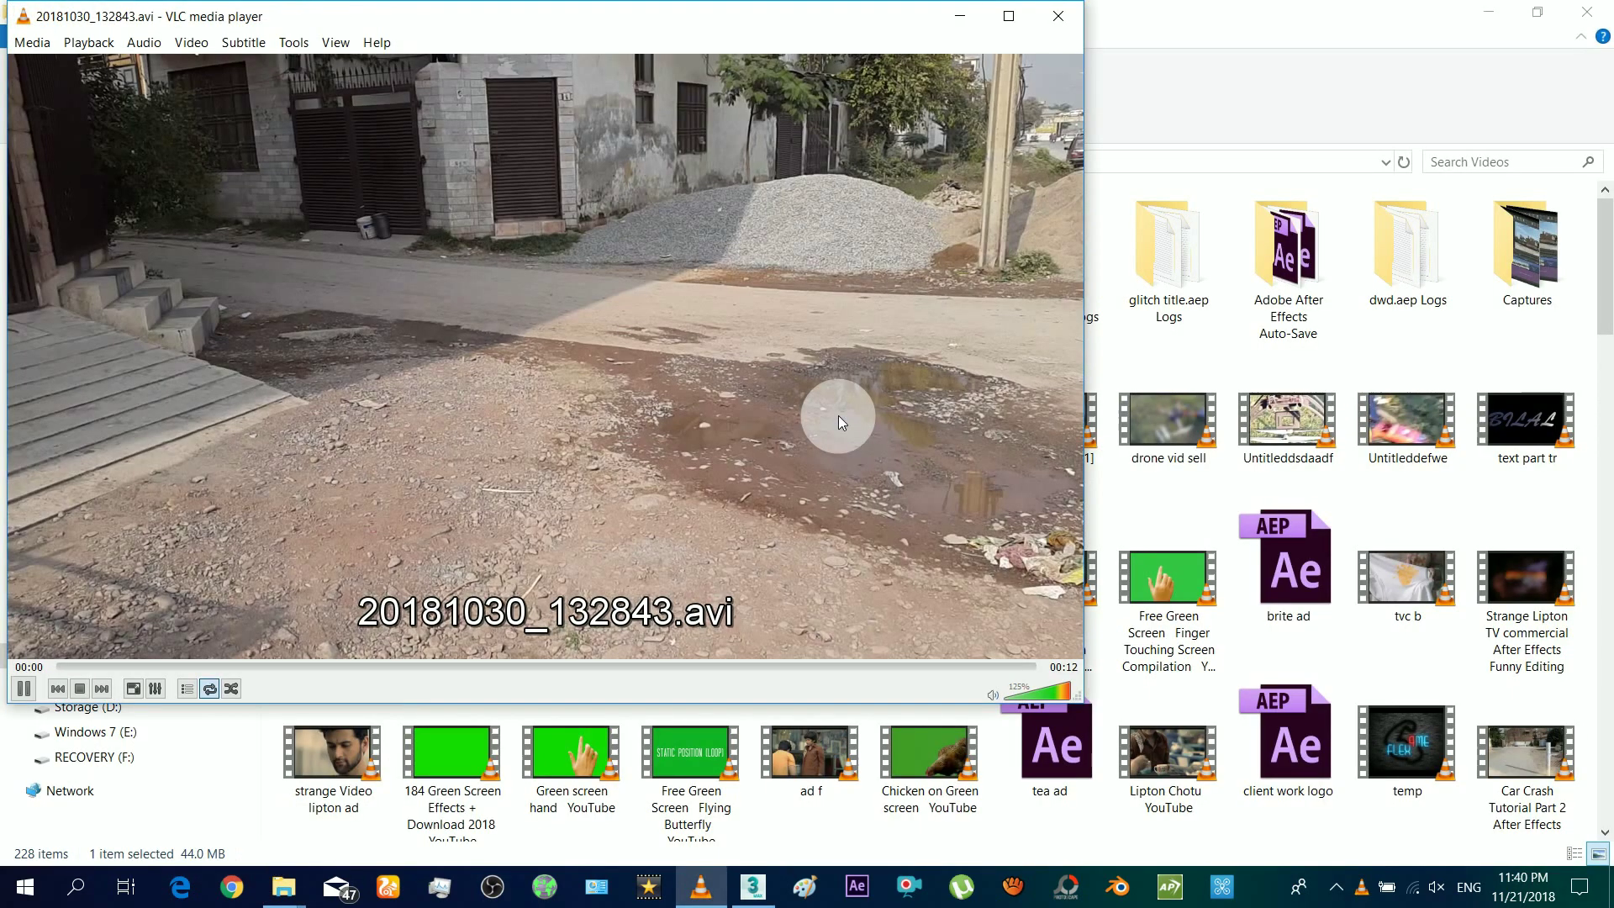
Step: Play 20181030_132843.avi in VLC and save a snapshot of the video frame
key("space")
left_click_drag(389, 23, 663, 88)
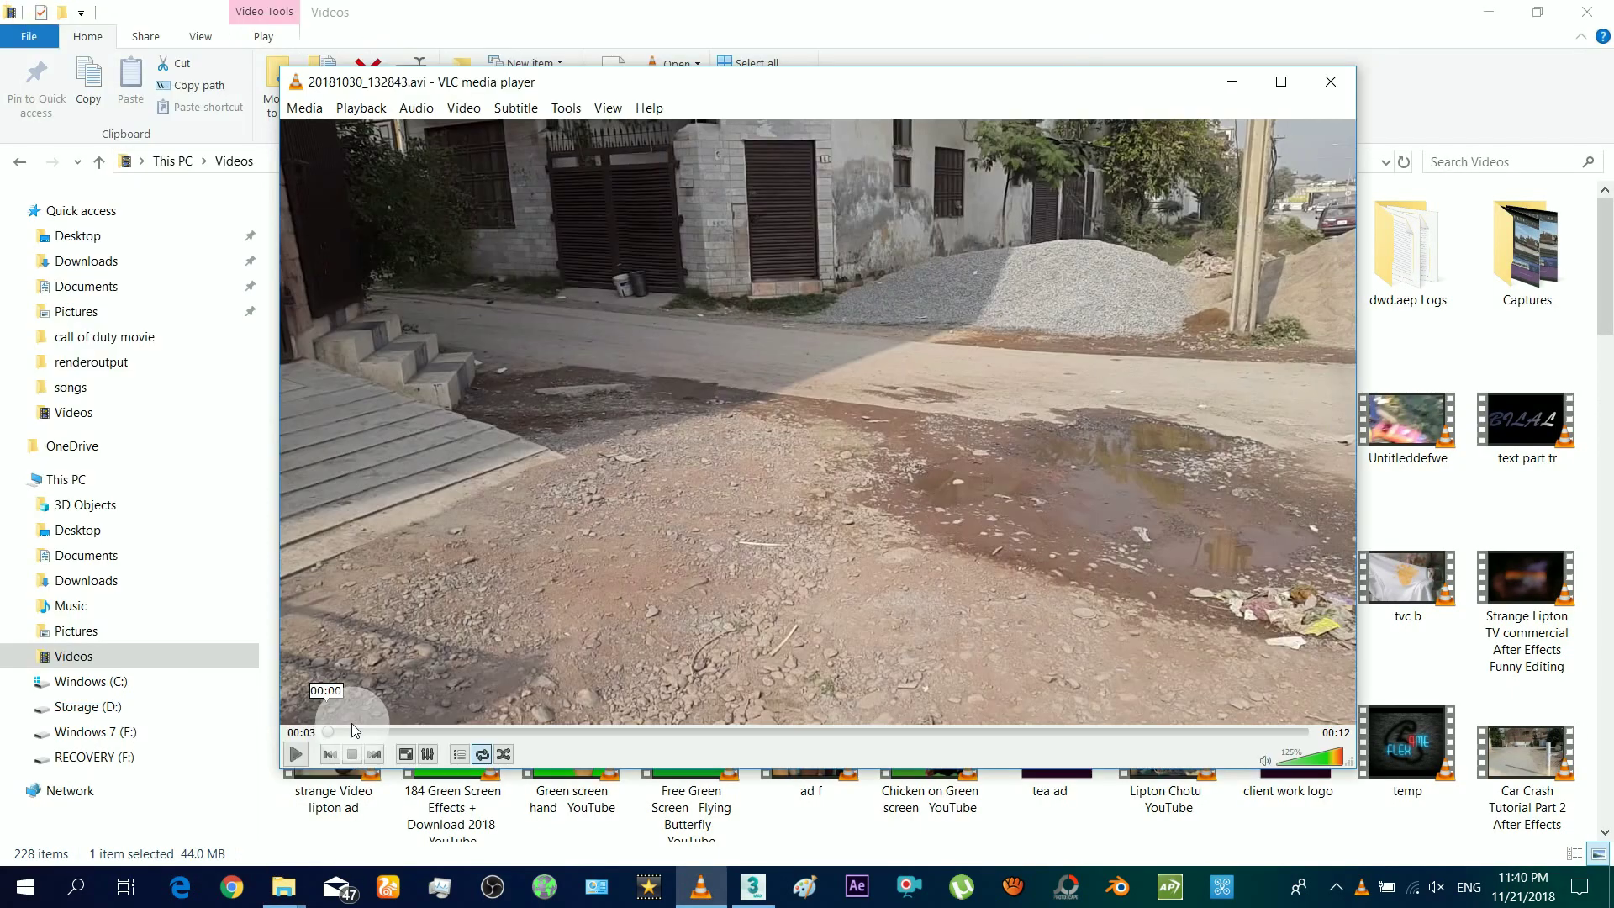
right_click(770, 344)
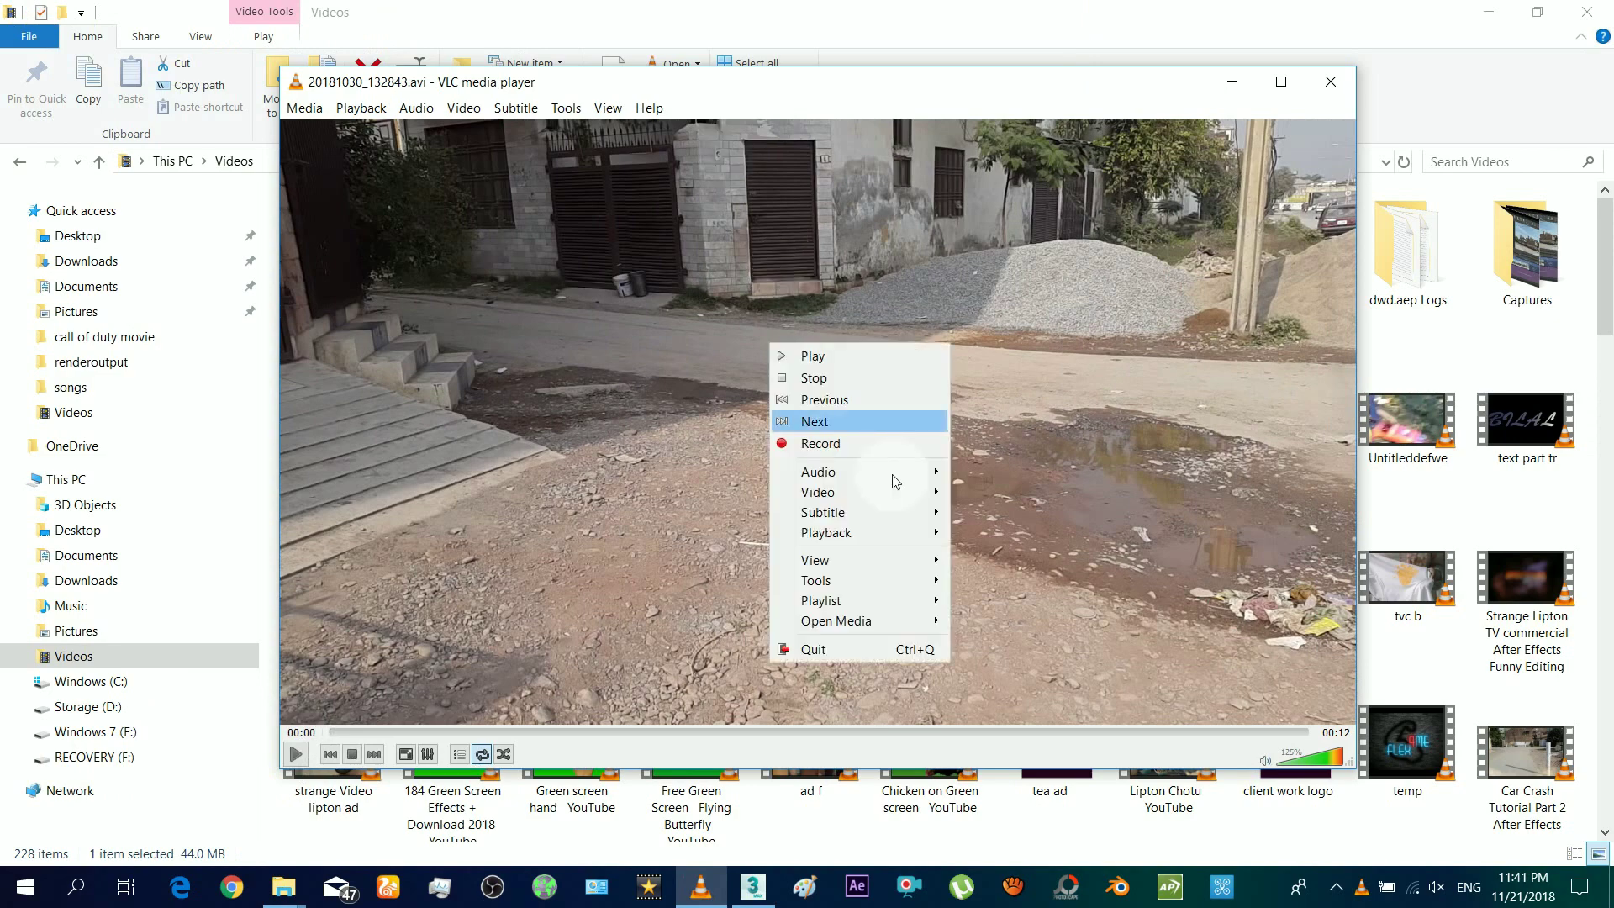
mouse_move(874, 492)
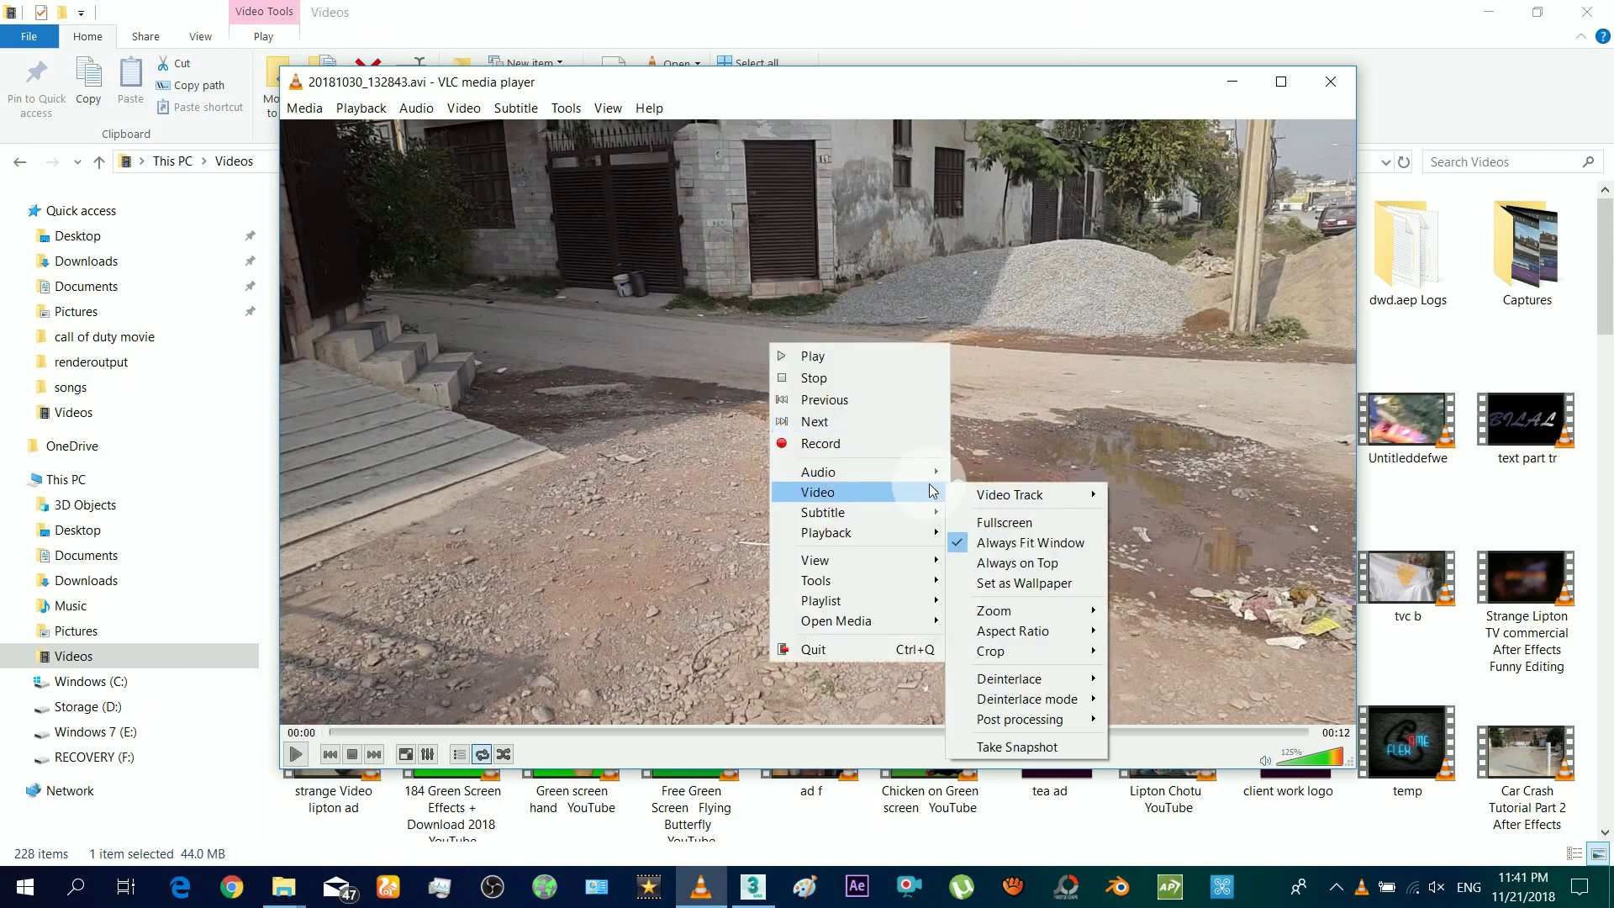
left_click(1047, 748)
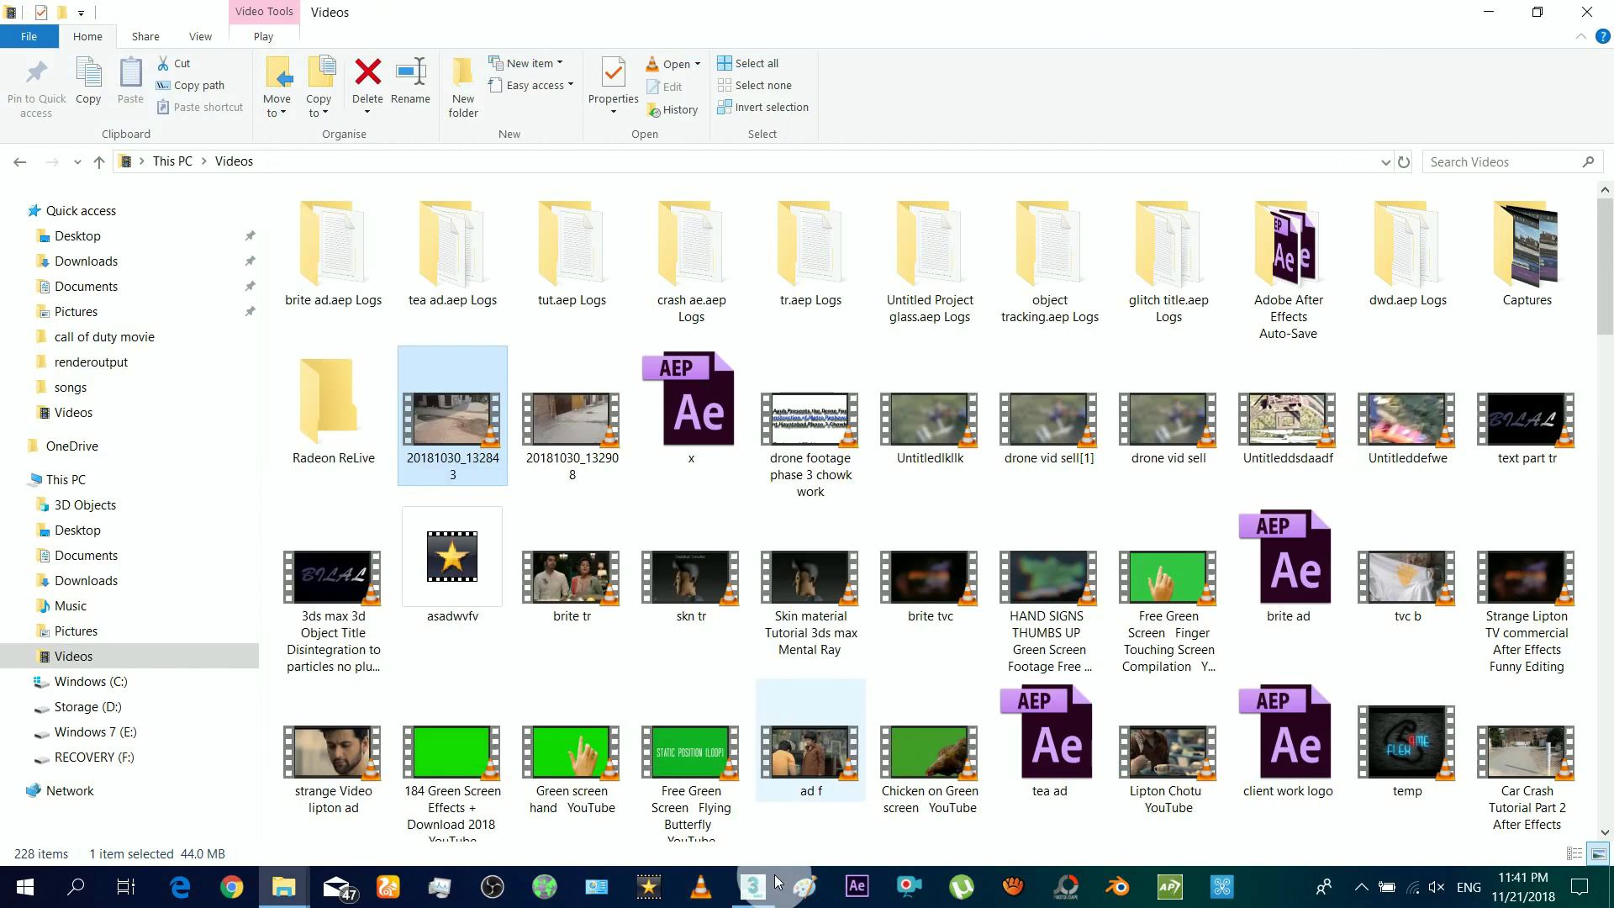
Step: Load Untitledfdf.avi as a Bitmap diffuse map and assign it to Plane001, shown shaded
left_click(766, 892)
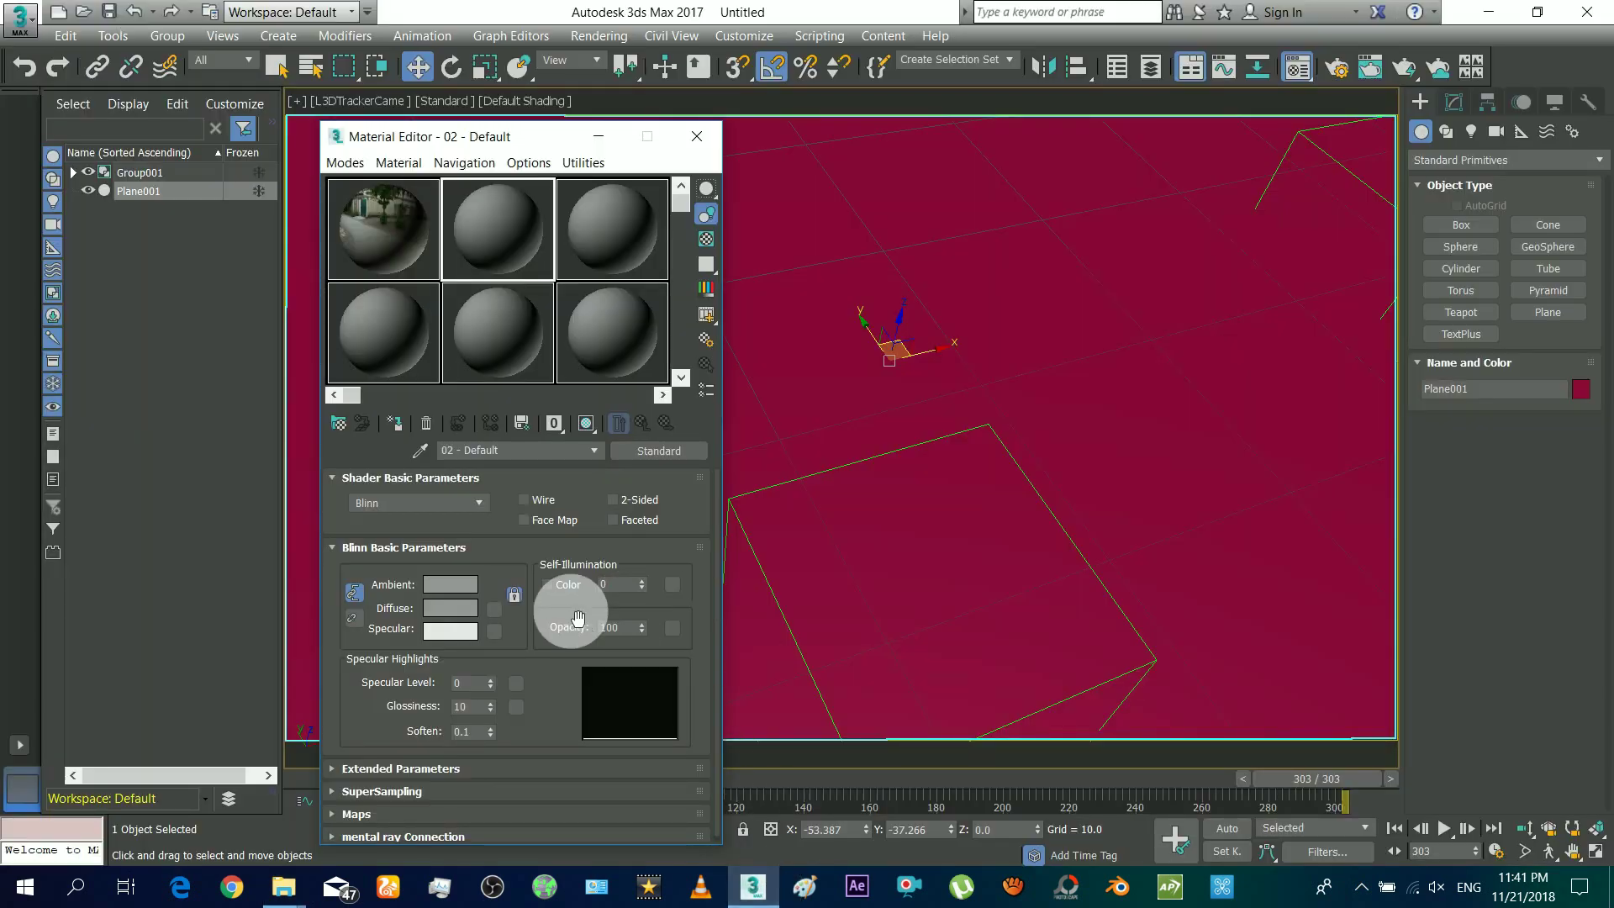
left_click(494, 608)
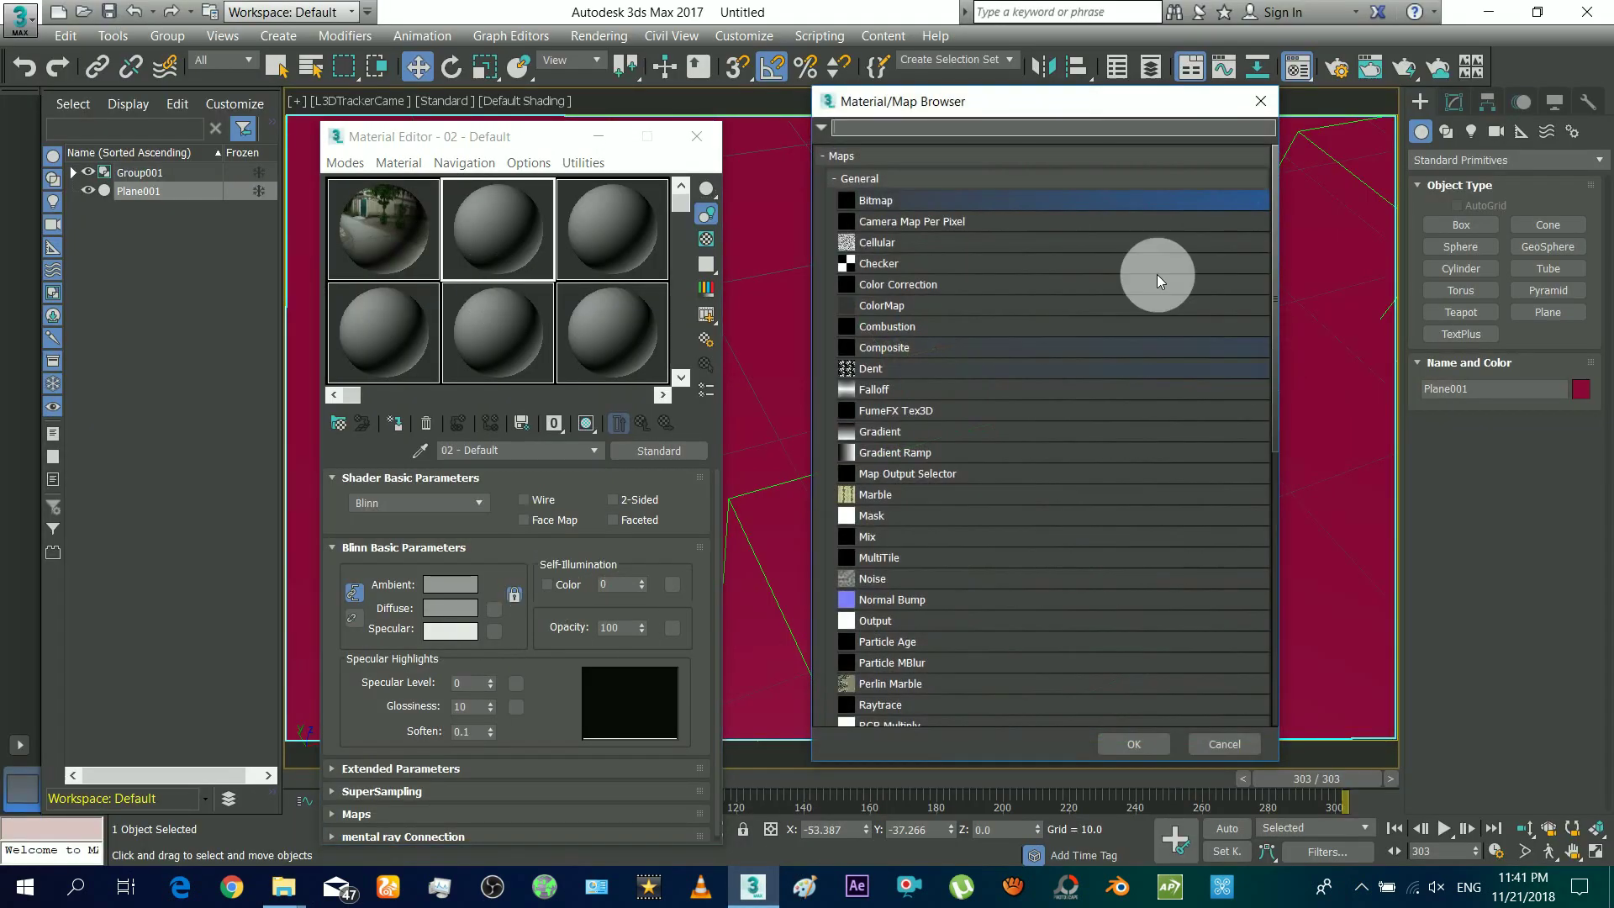
double_click(875, 200)
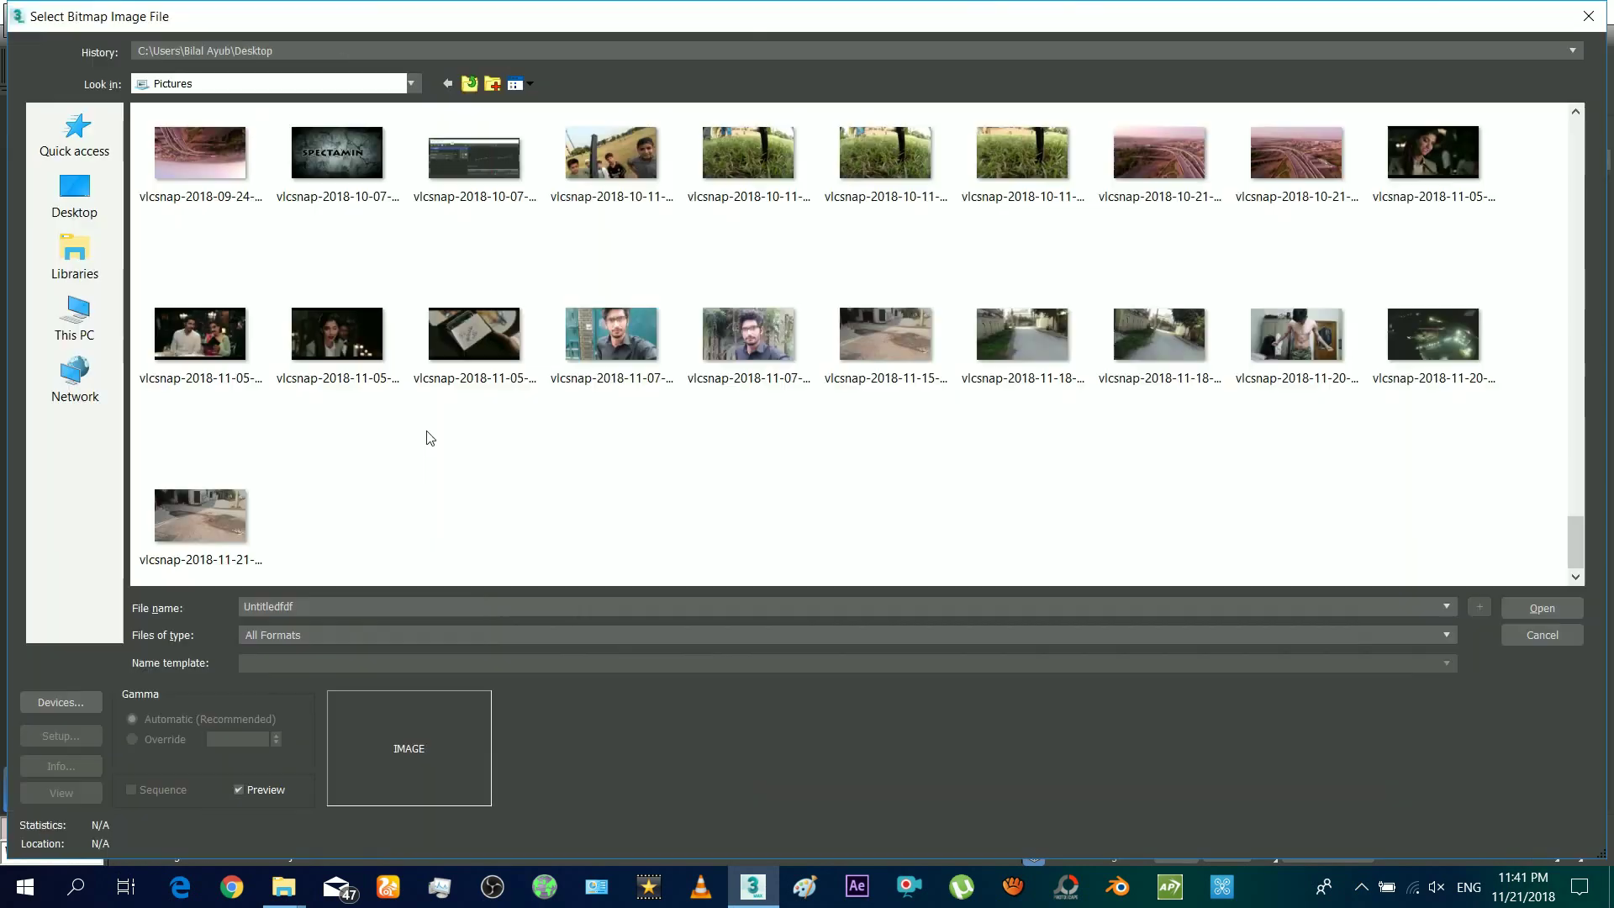
left_click(198, 517)
key("Return")
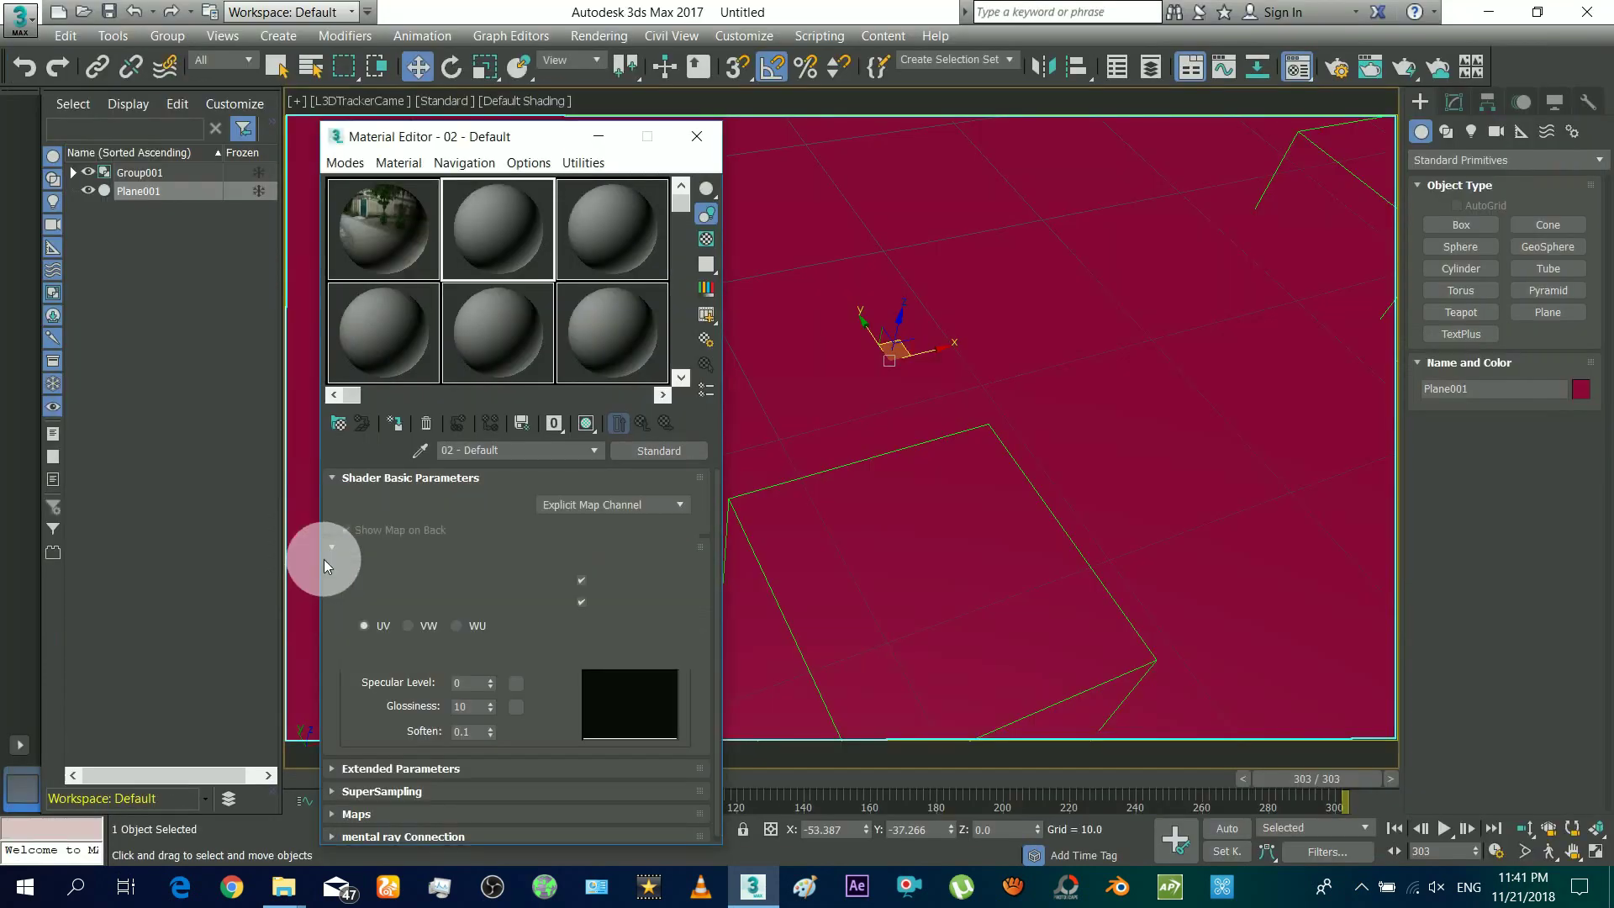
left_click(393, 423)
left_click(586, 422)
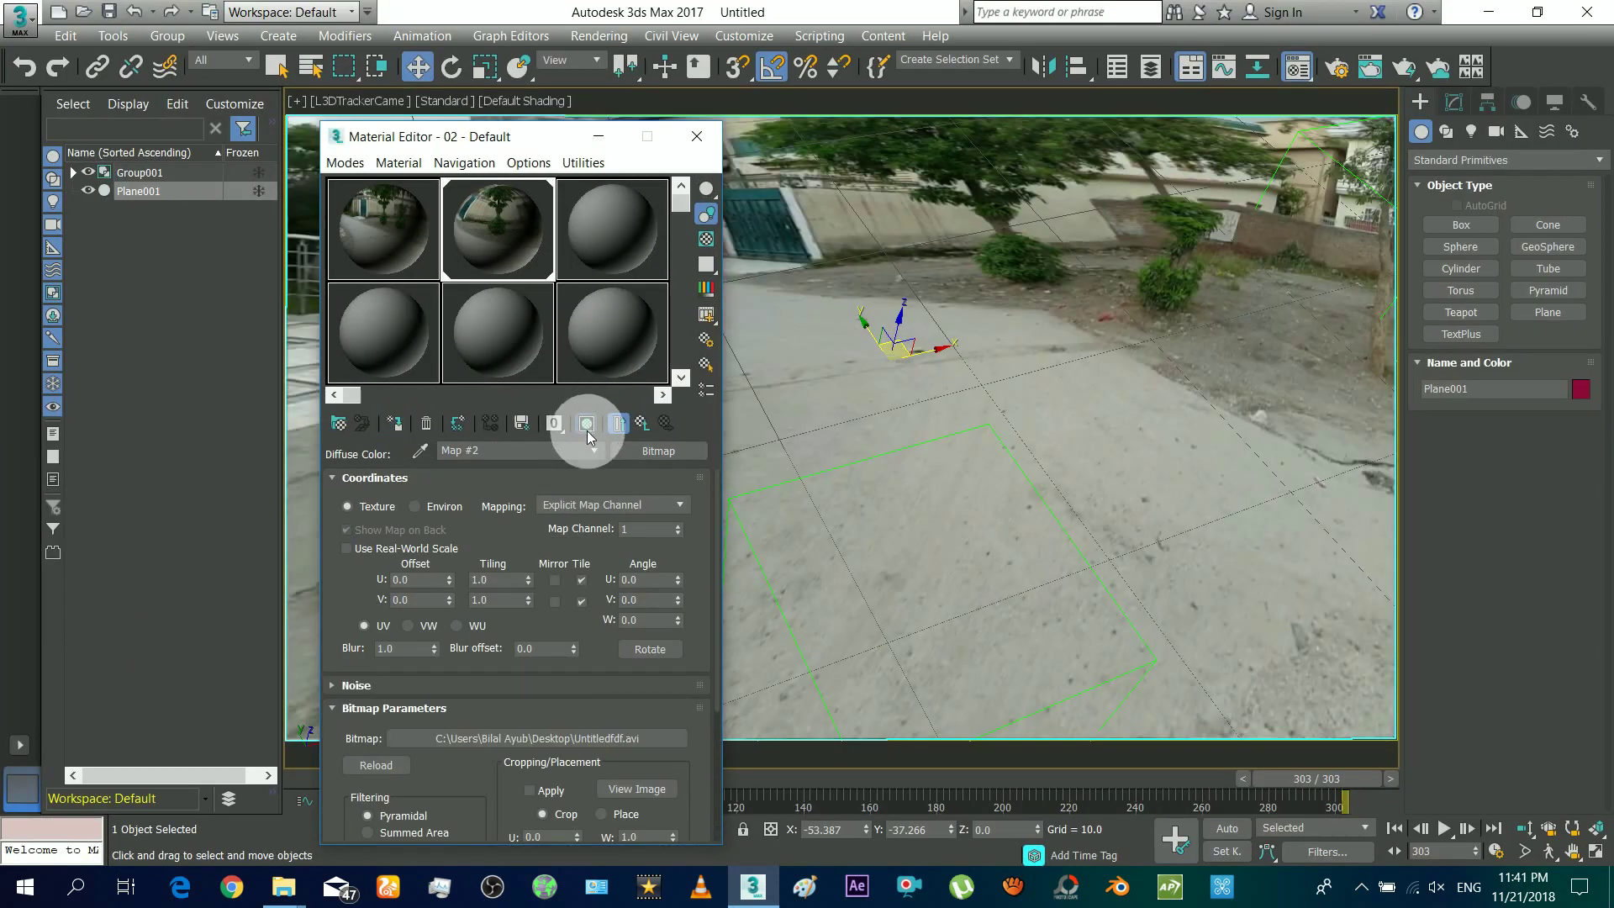
left_click(696, 136)
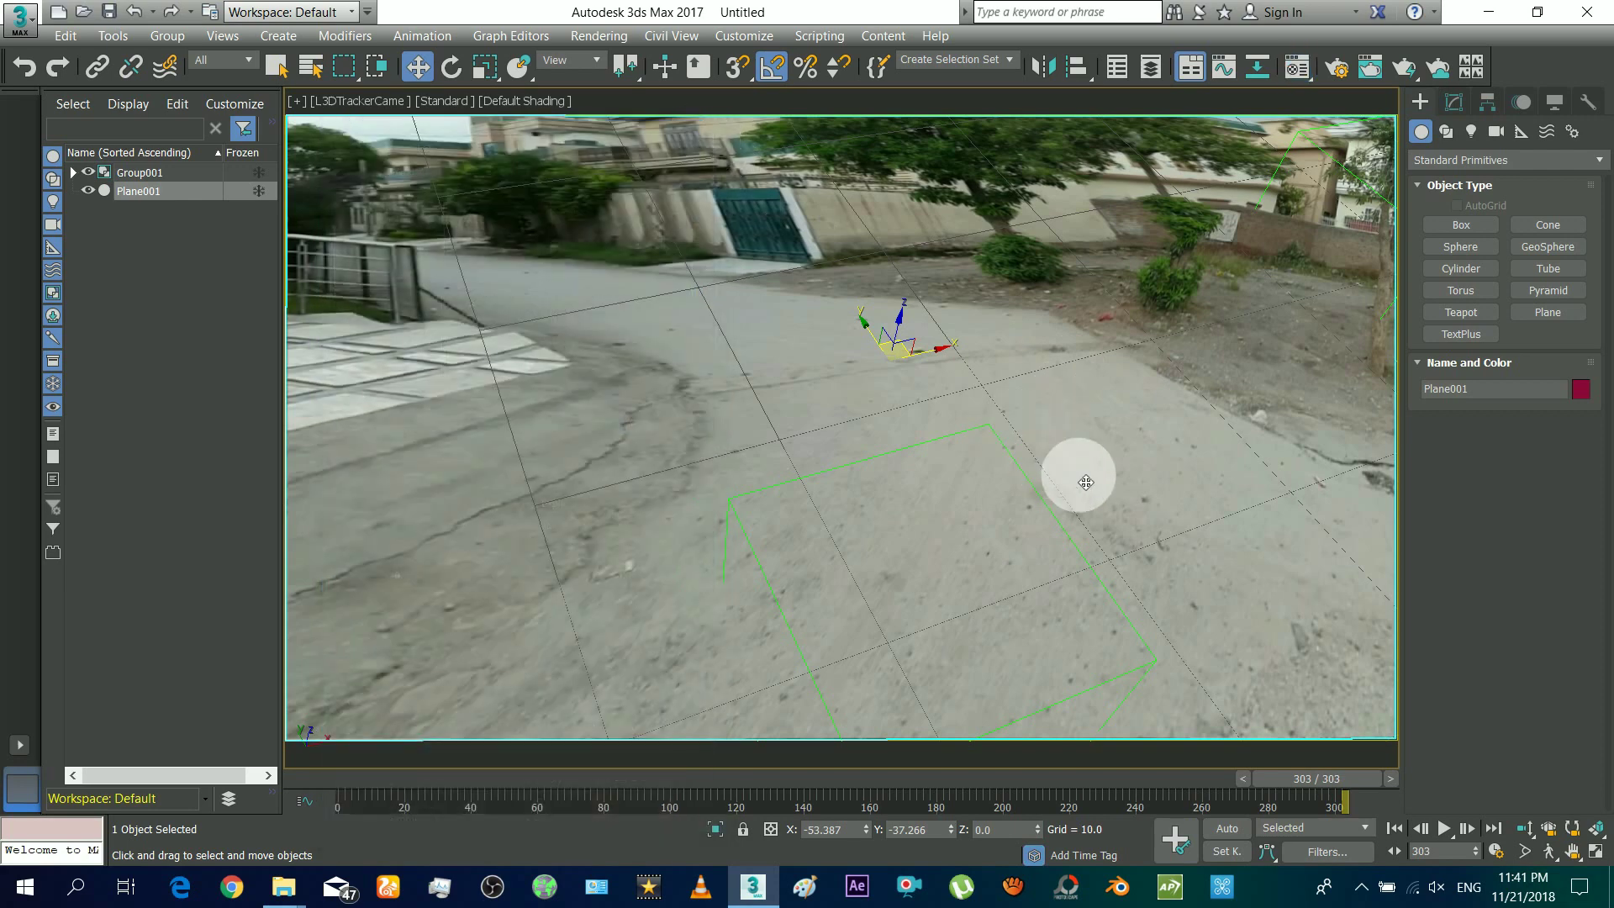
Step: Open Group001 and clone the tracker camera as a copy
key("p")
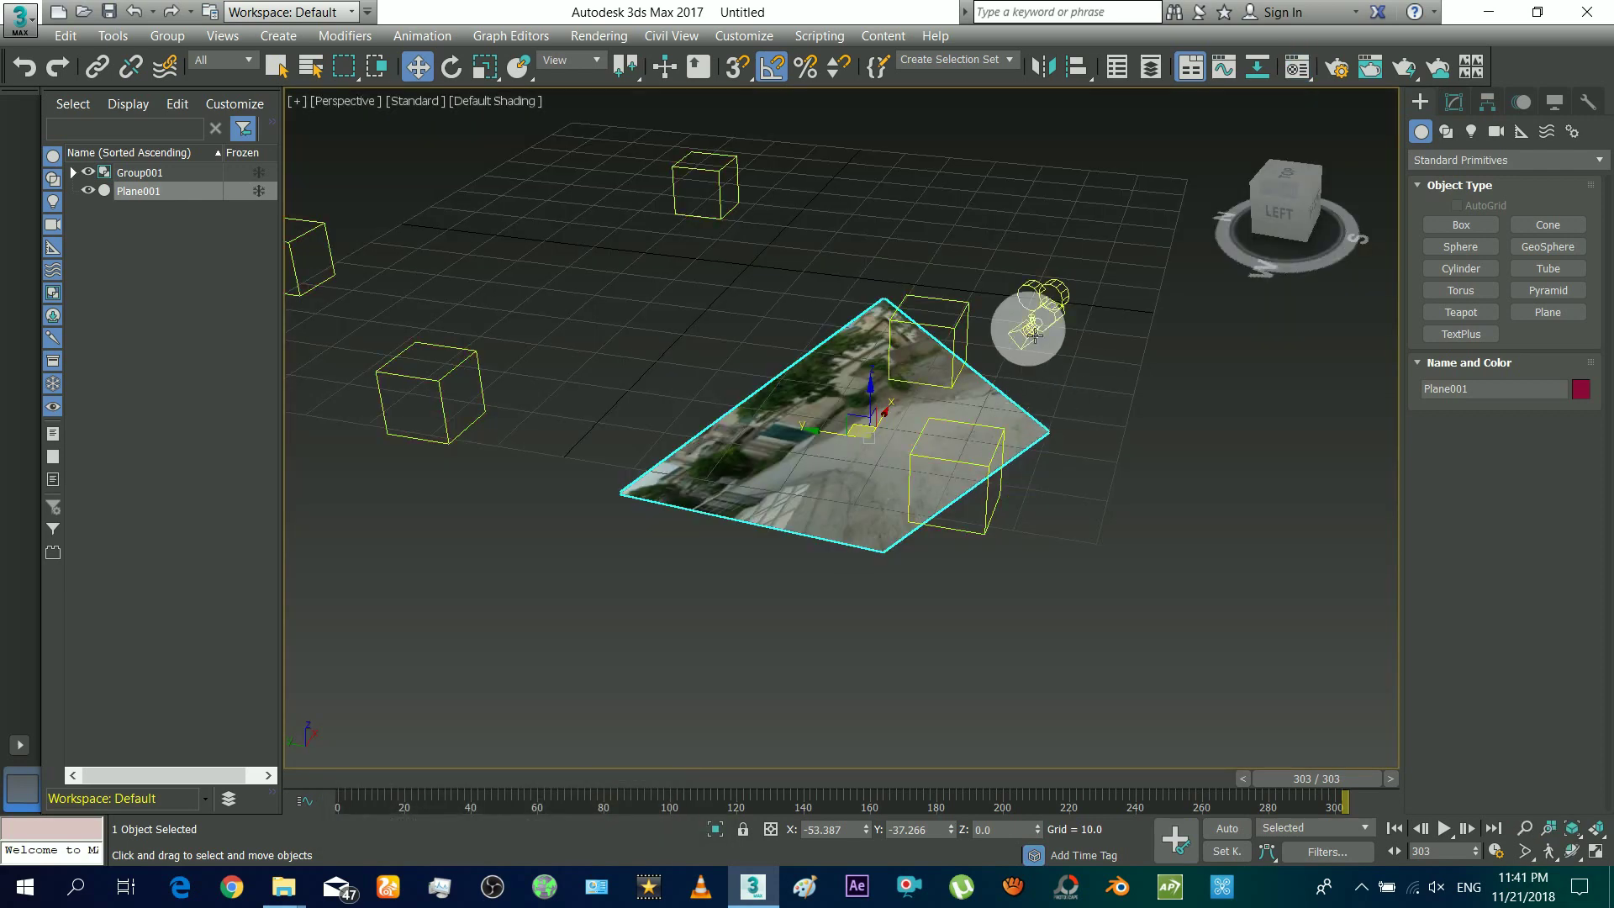
left_click(139, 173)
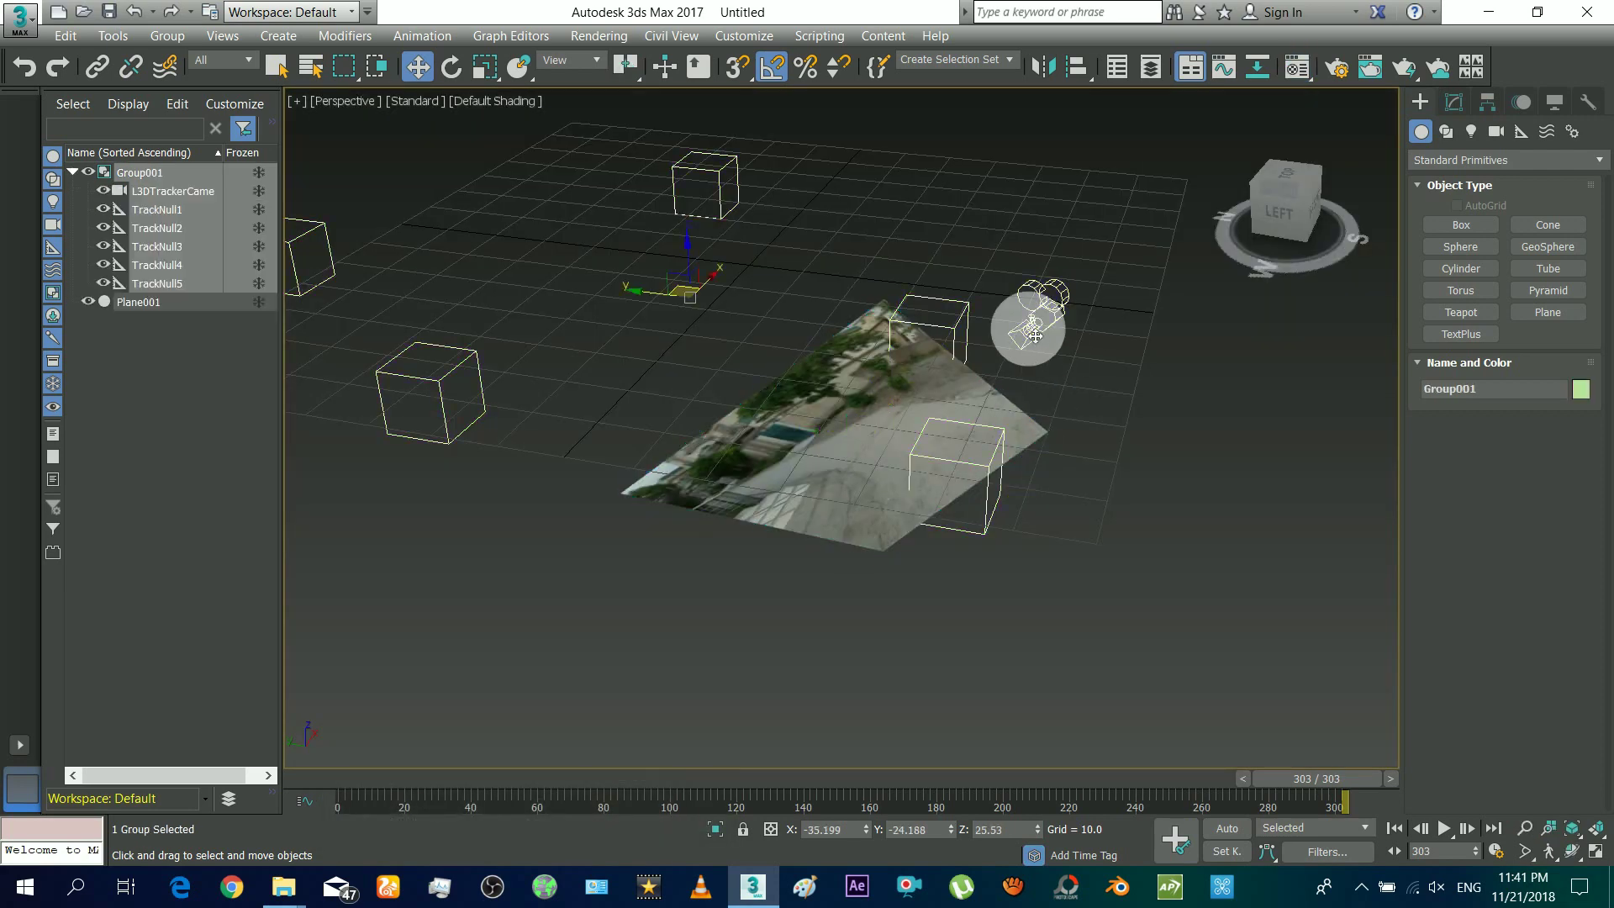
left_click(168, 36)
left_click(204, 109)
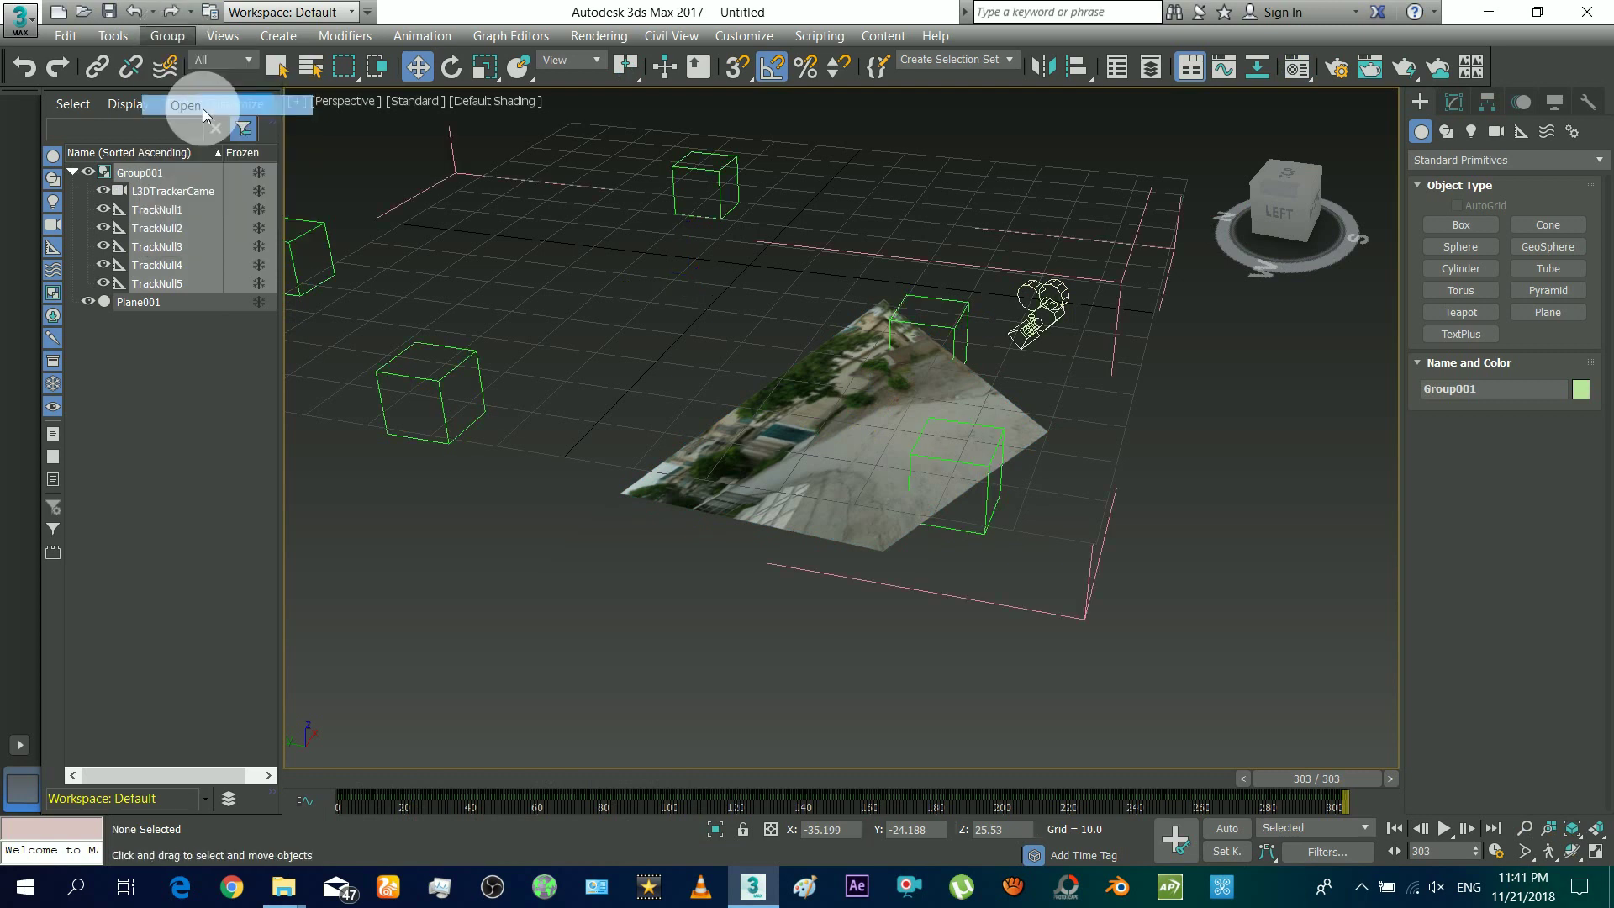
left_click(1447, 788)
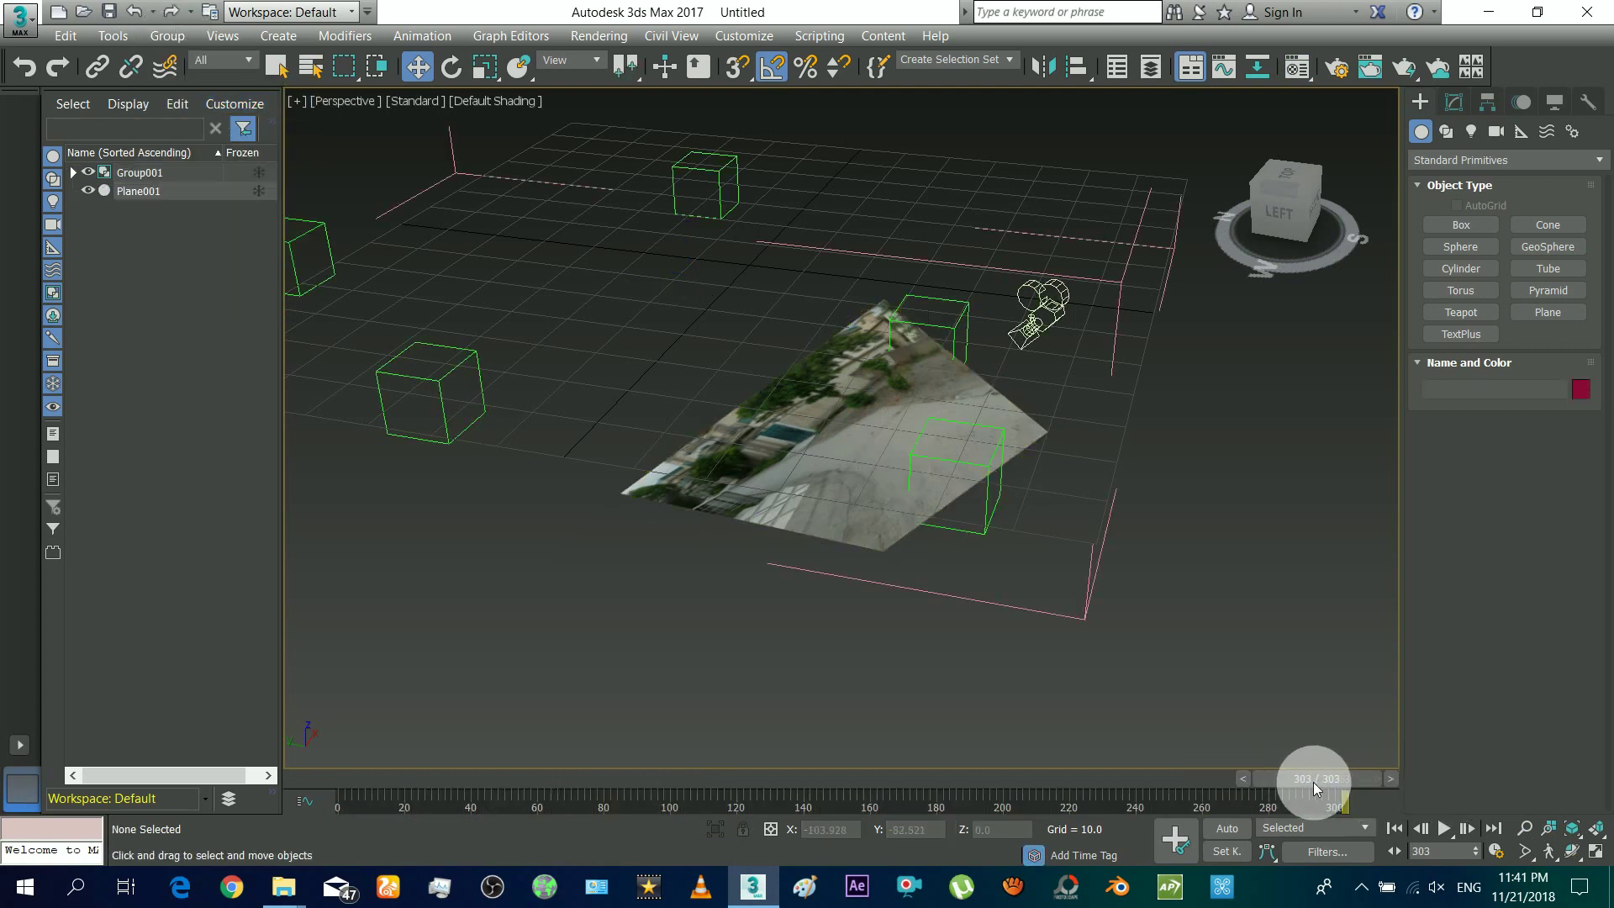
left_click(1052, 317)
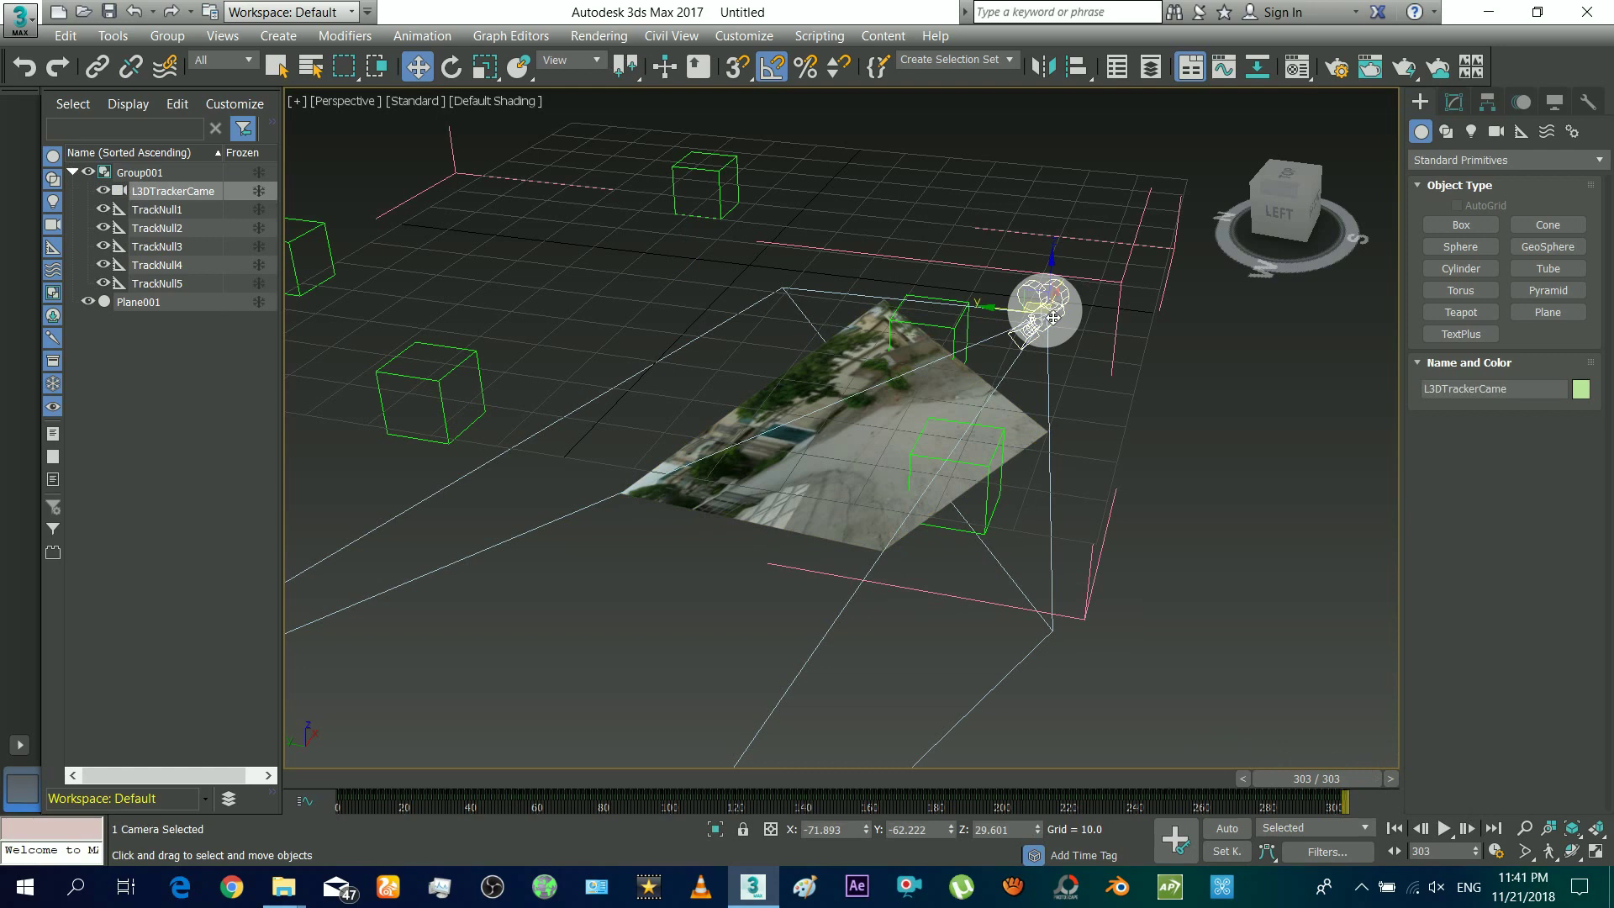
right_click(1024, 319)
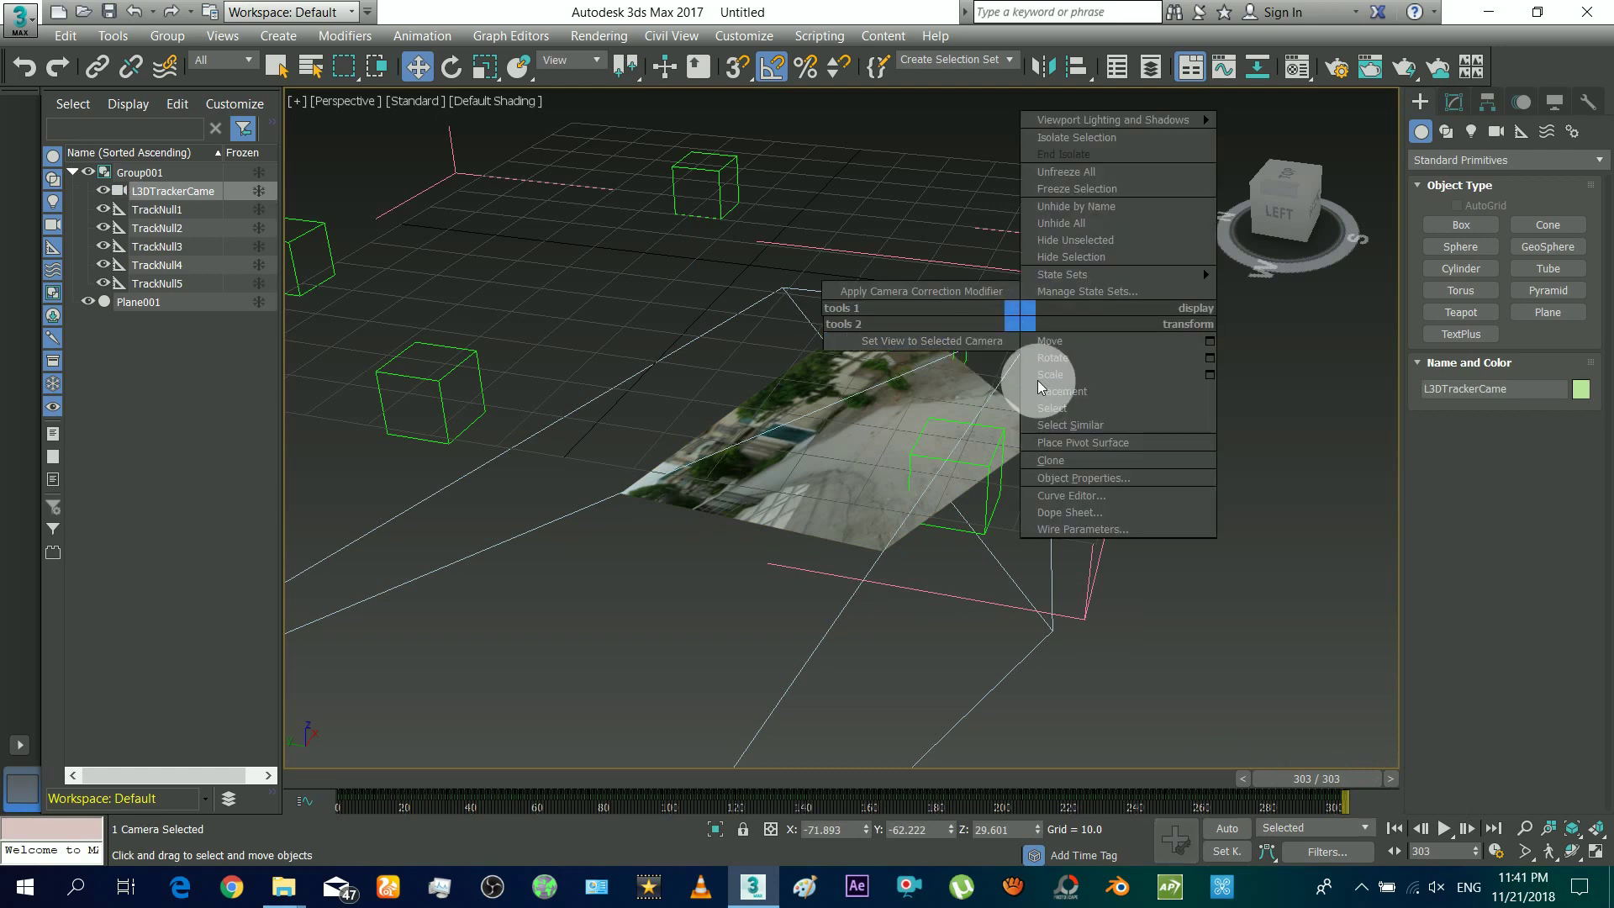
left_click(1069, 464)
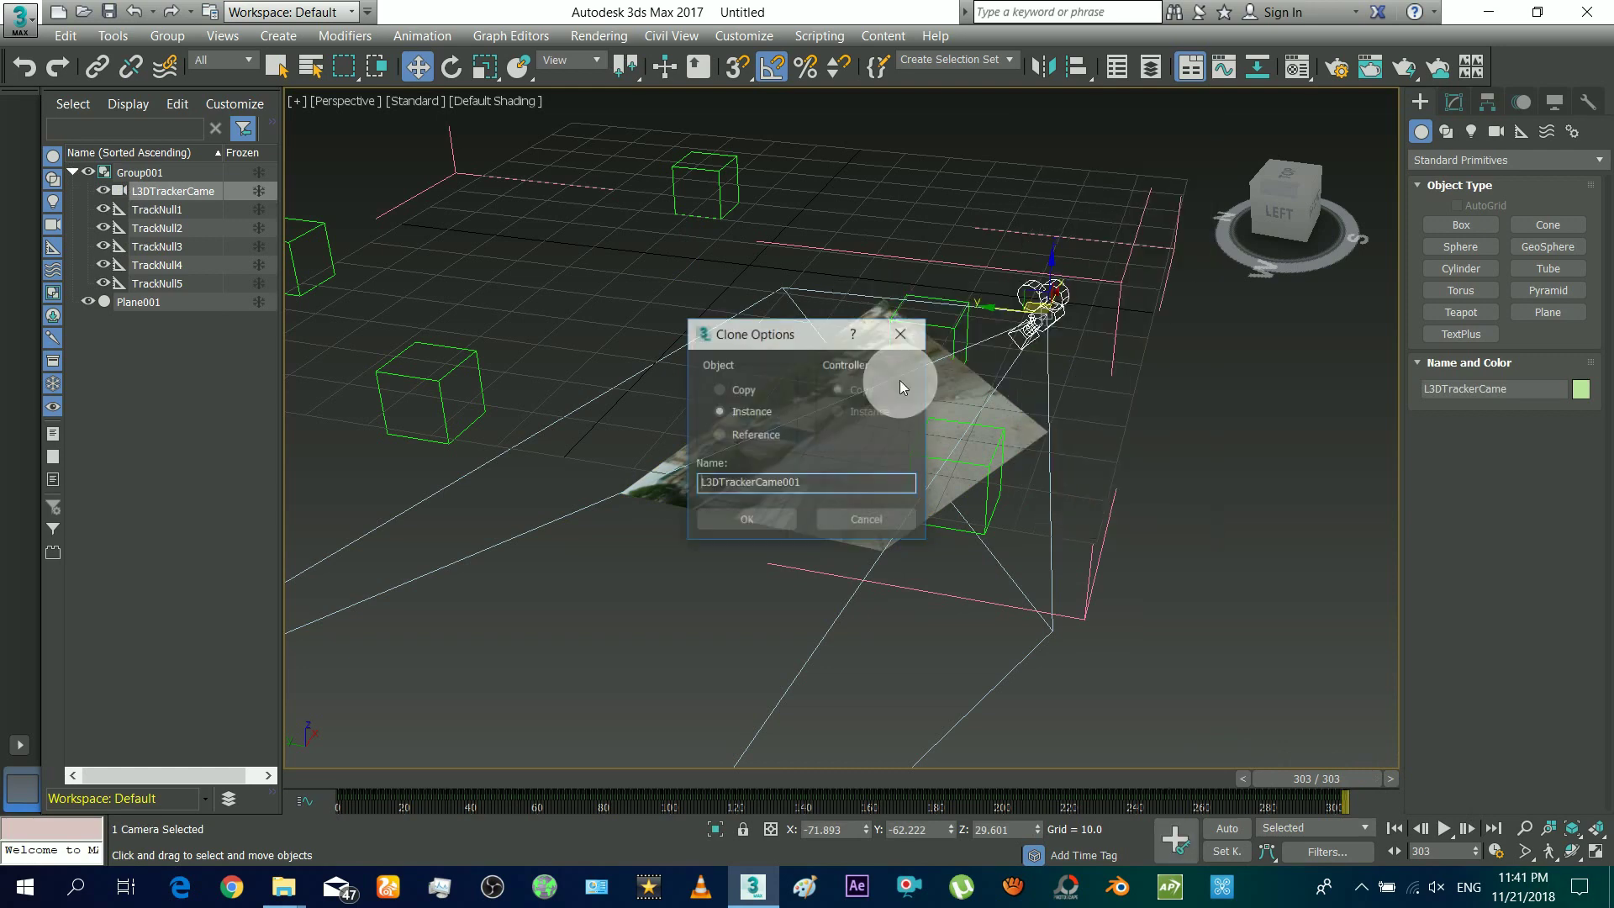
left_click(746, 520)
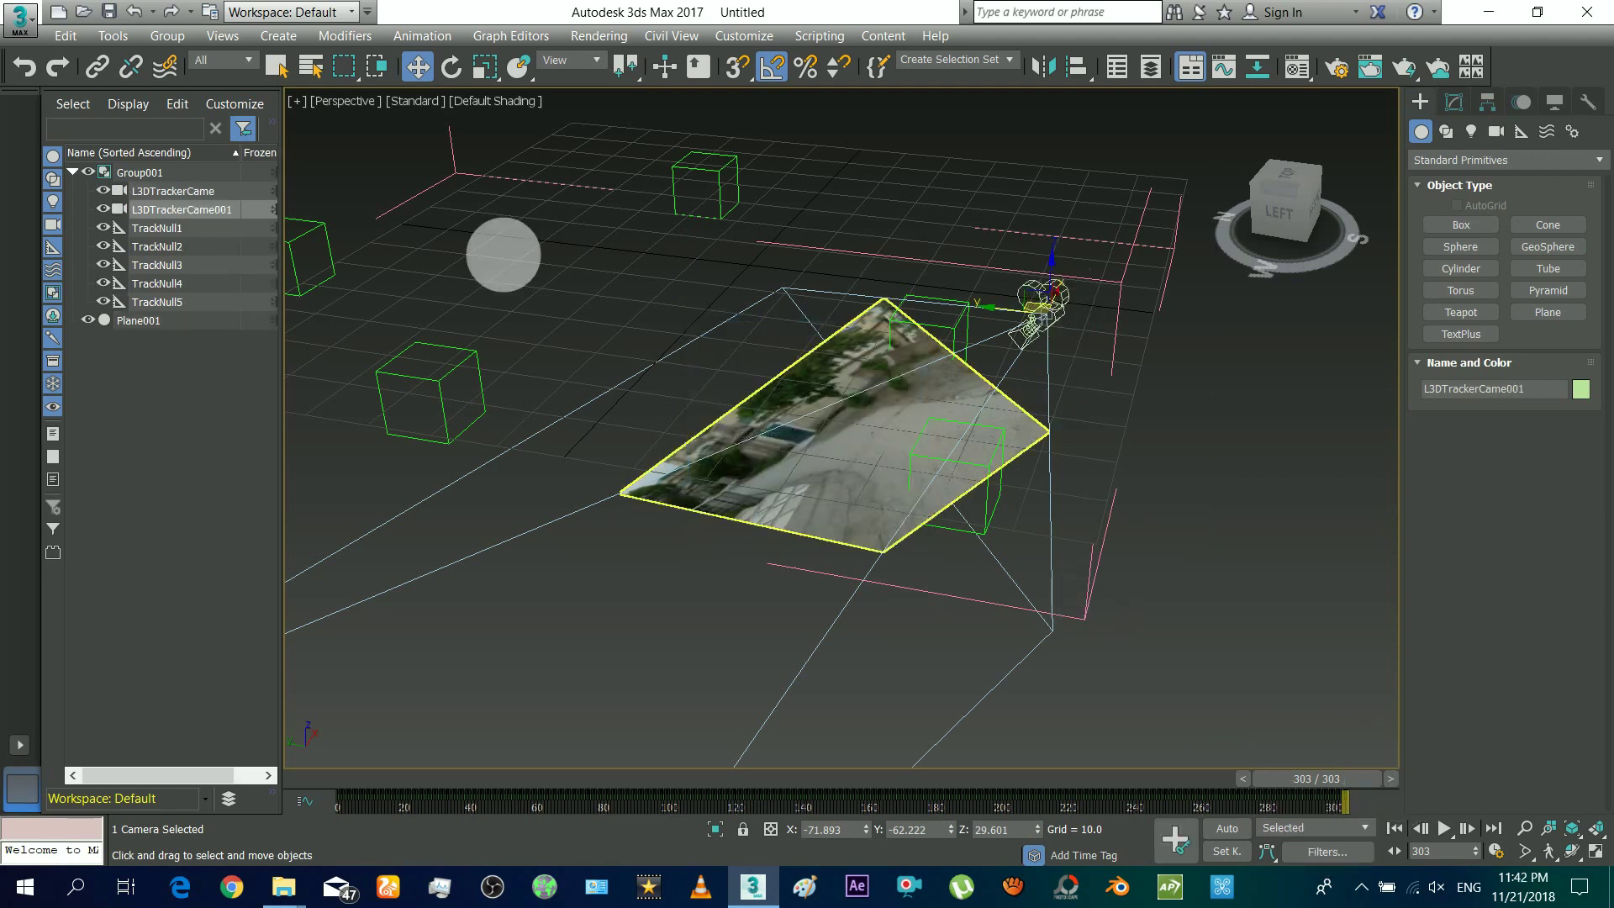
Step: Delete the animation keys of L3DTrackerCame001 and detach it from Group001
left_click(205, 195)
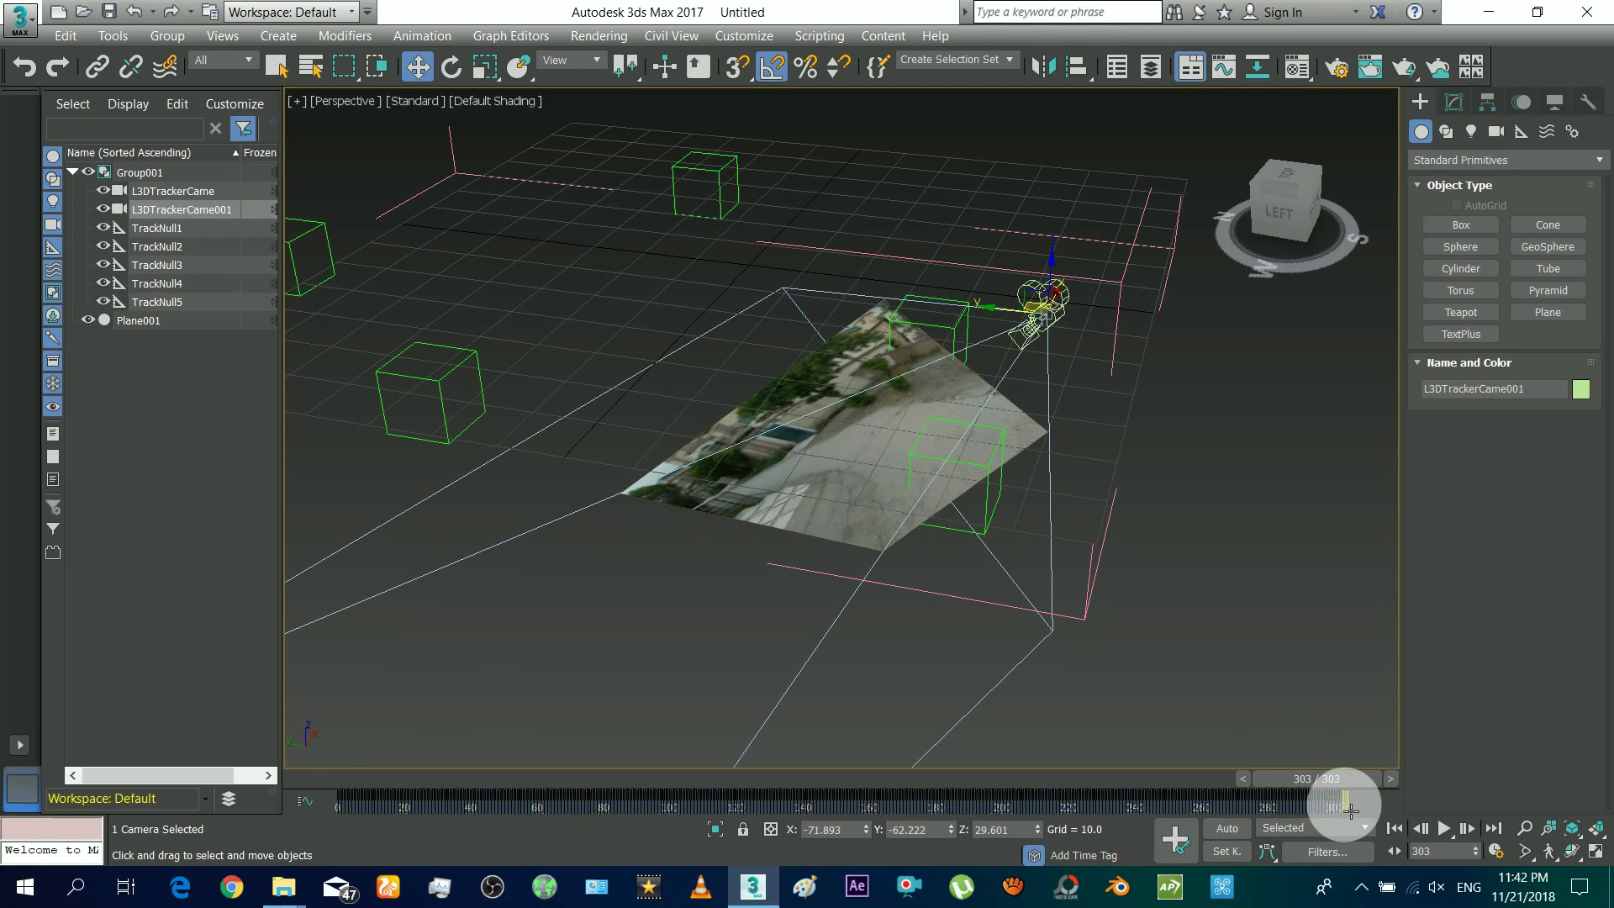
key("Delete")
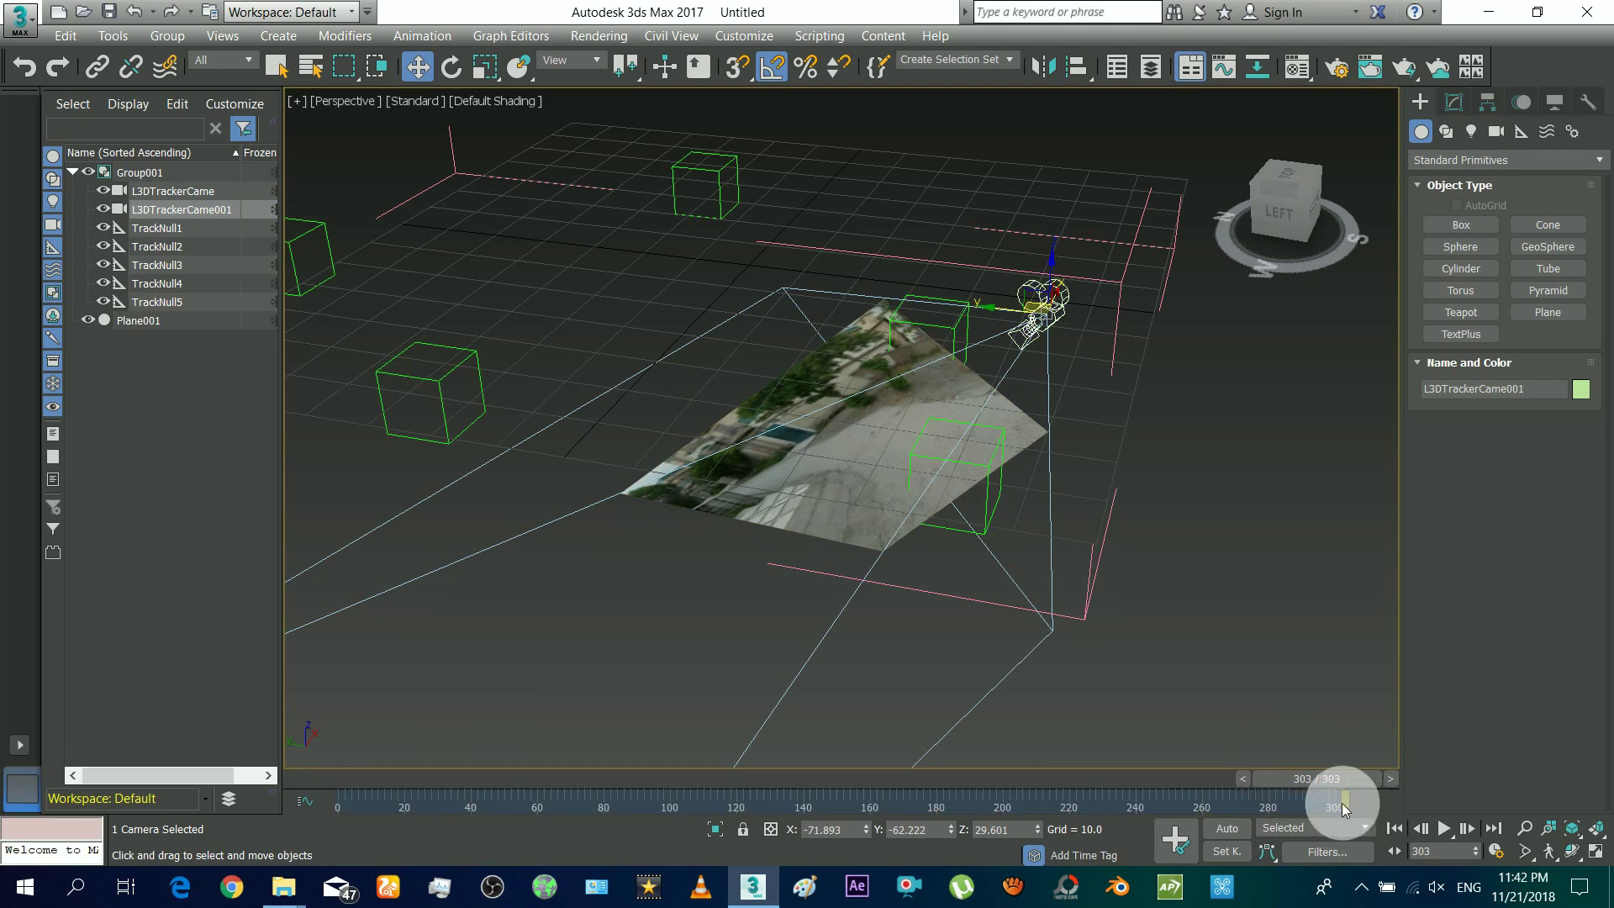
left_click_drag(1334, 786, 1214, 797)
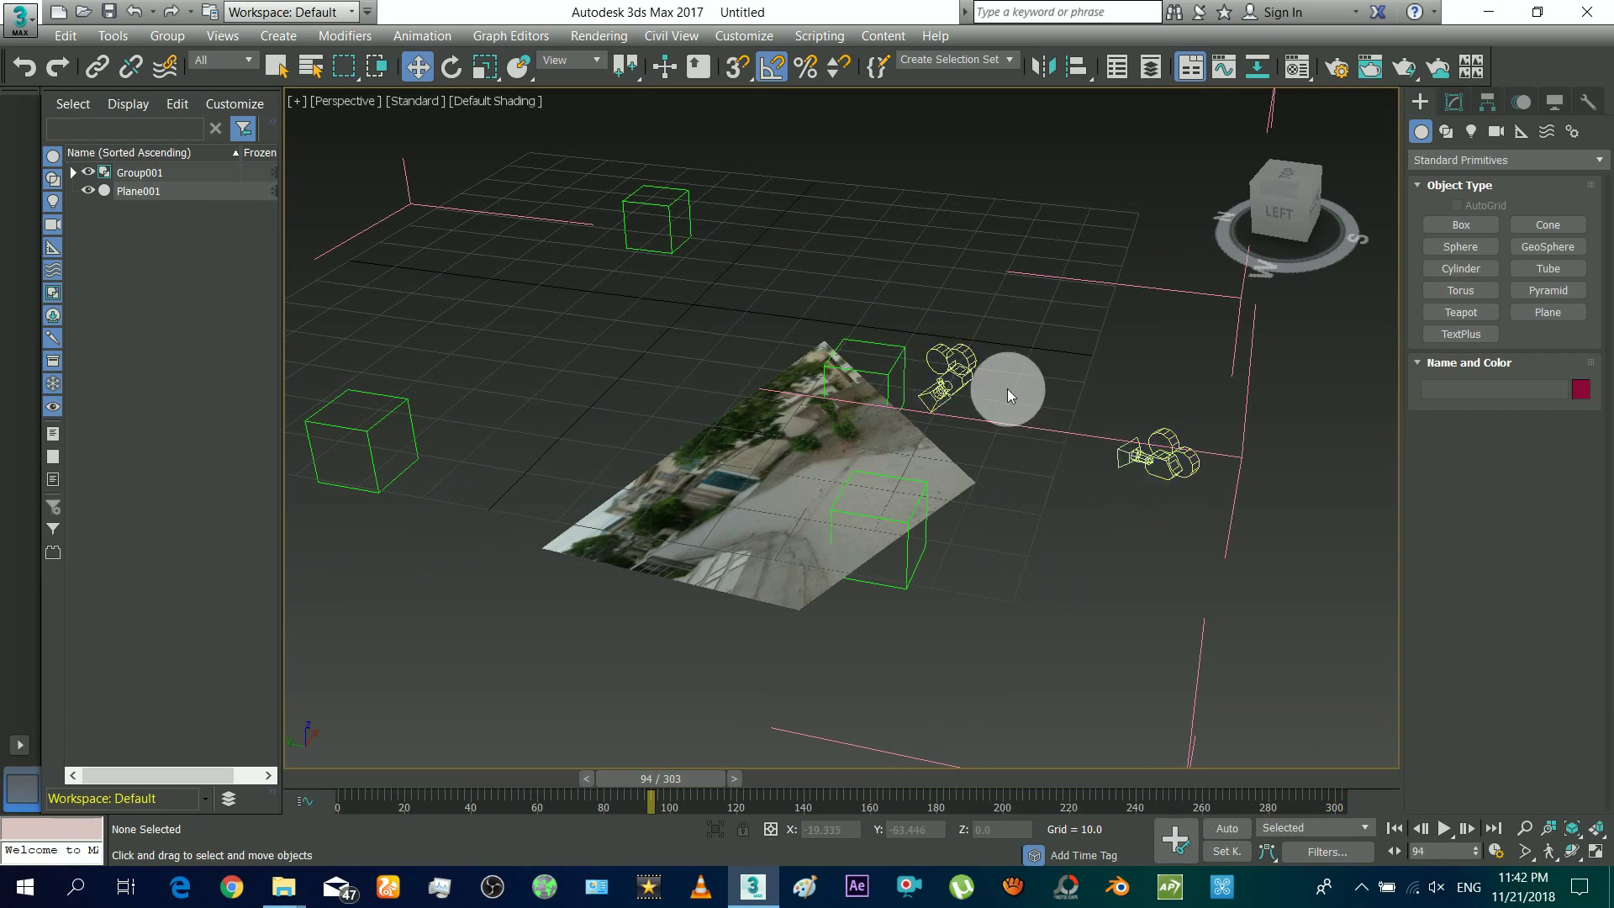
left_click(954, 368)
left_click(188, 35)
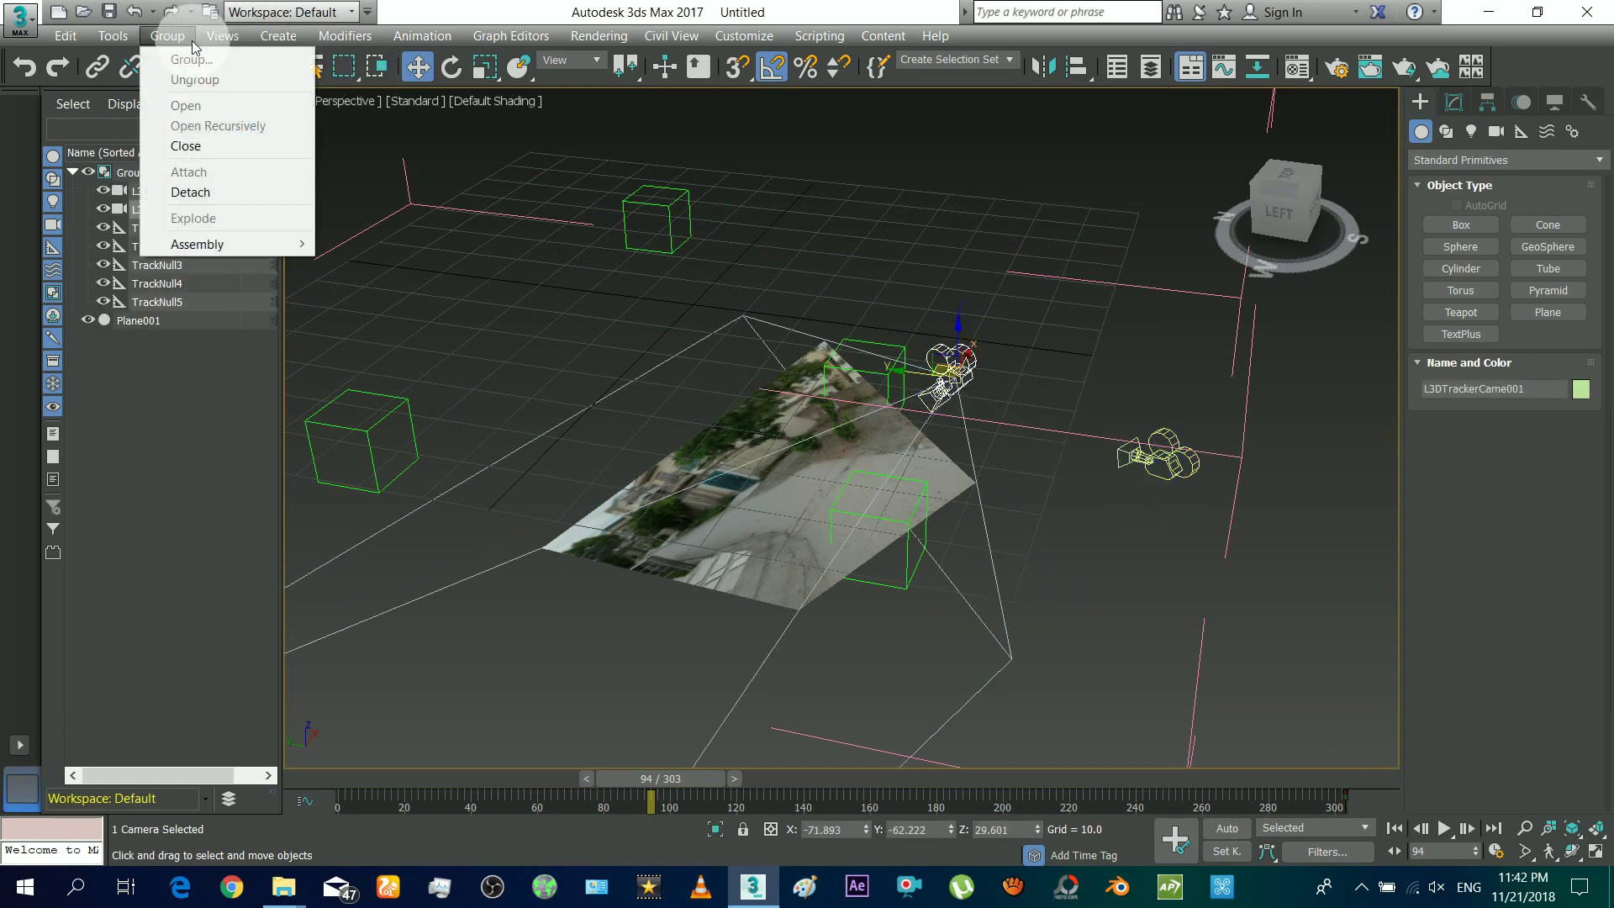
left_click(254, 195)
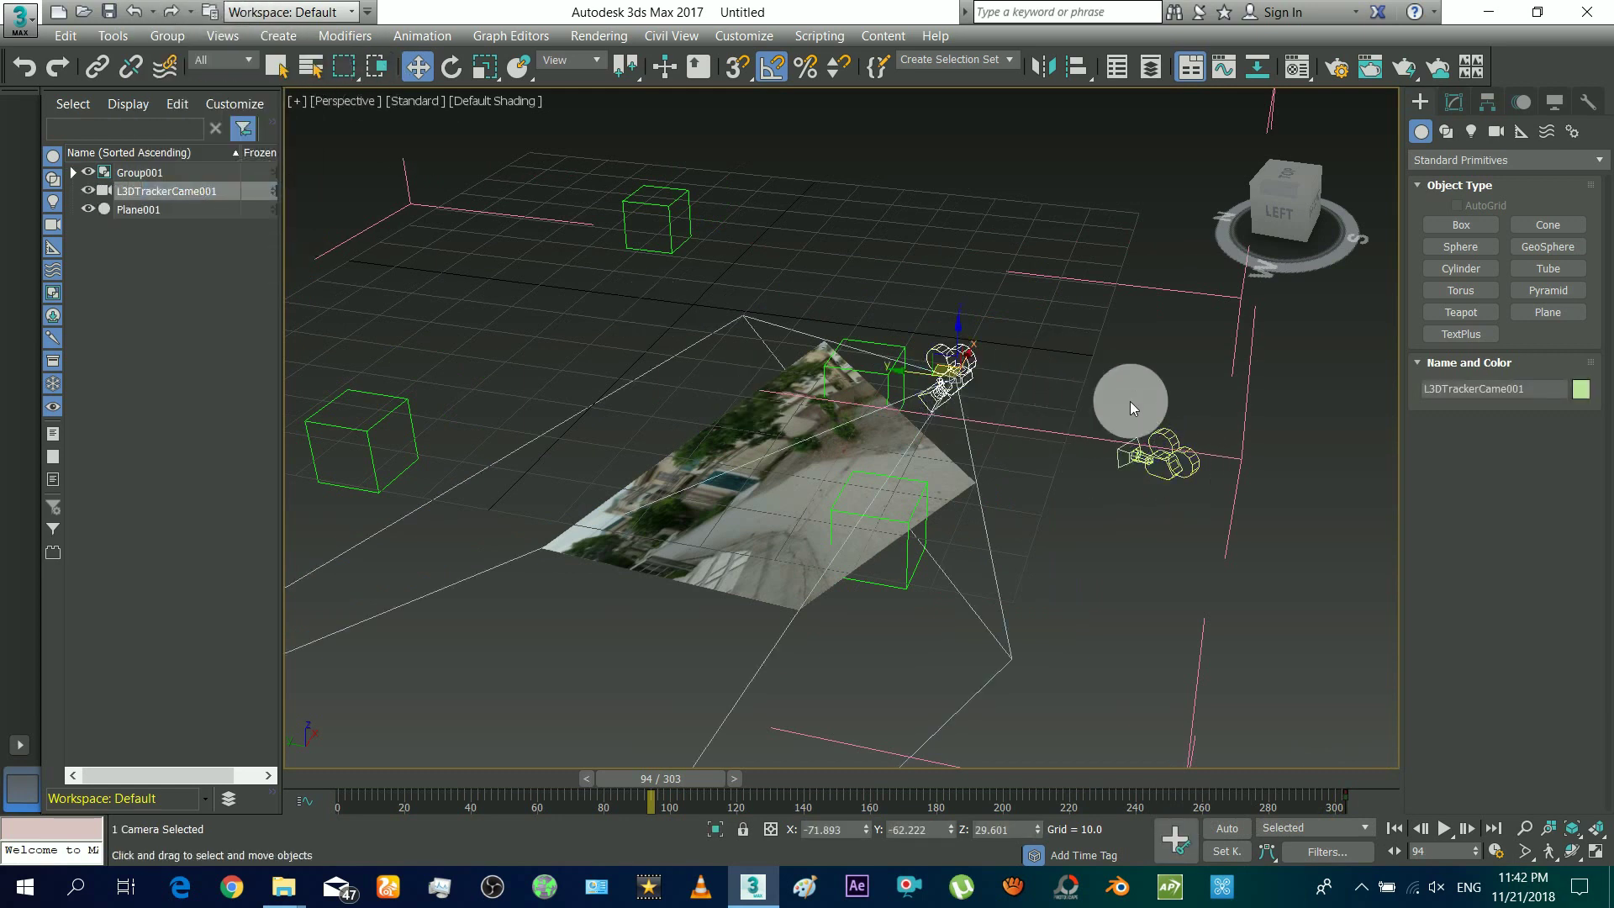
Step: Close Group001 and reselect L3DTrackerCame001
left_click(1184, 485)
left_click(175, 32)
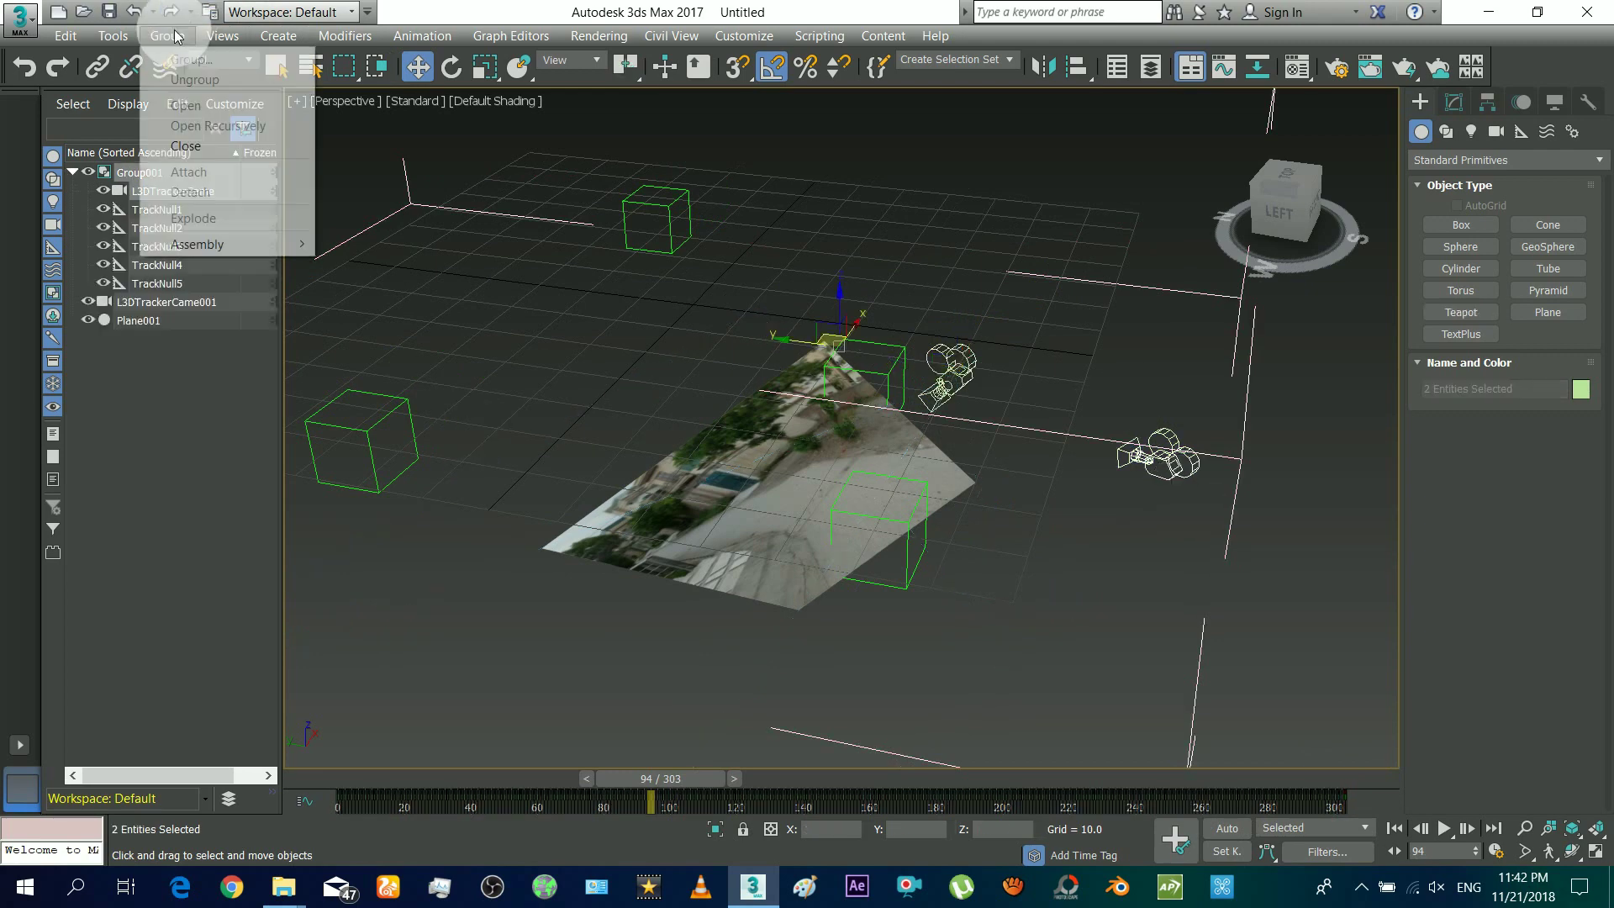
left_click(184, 146)
left_click(929, 385)
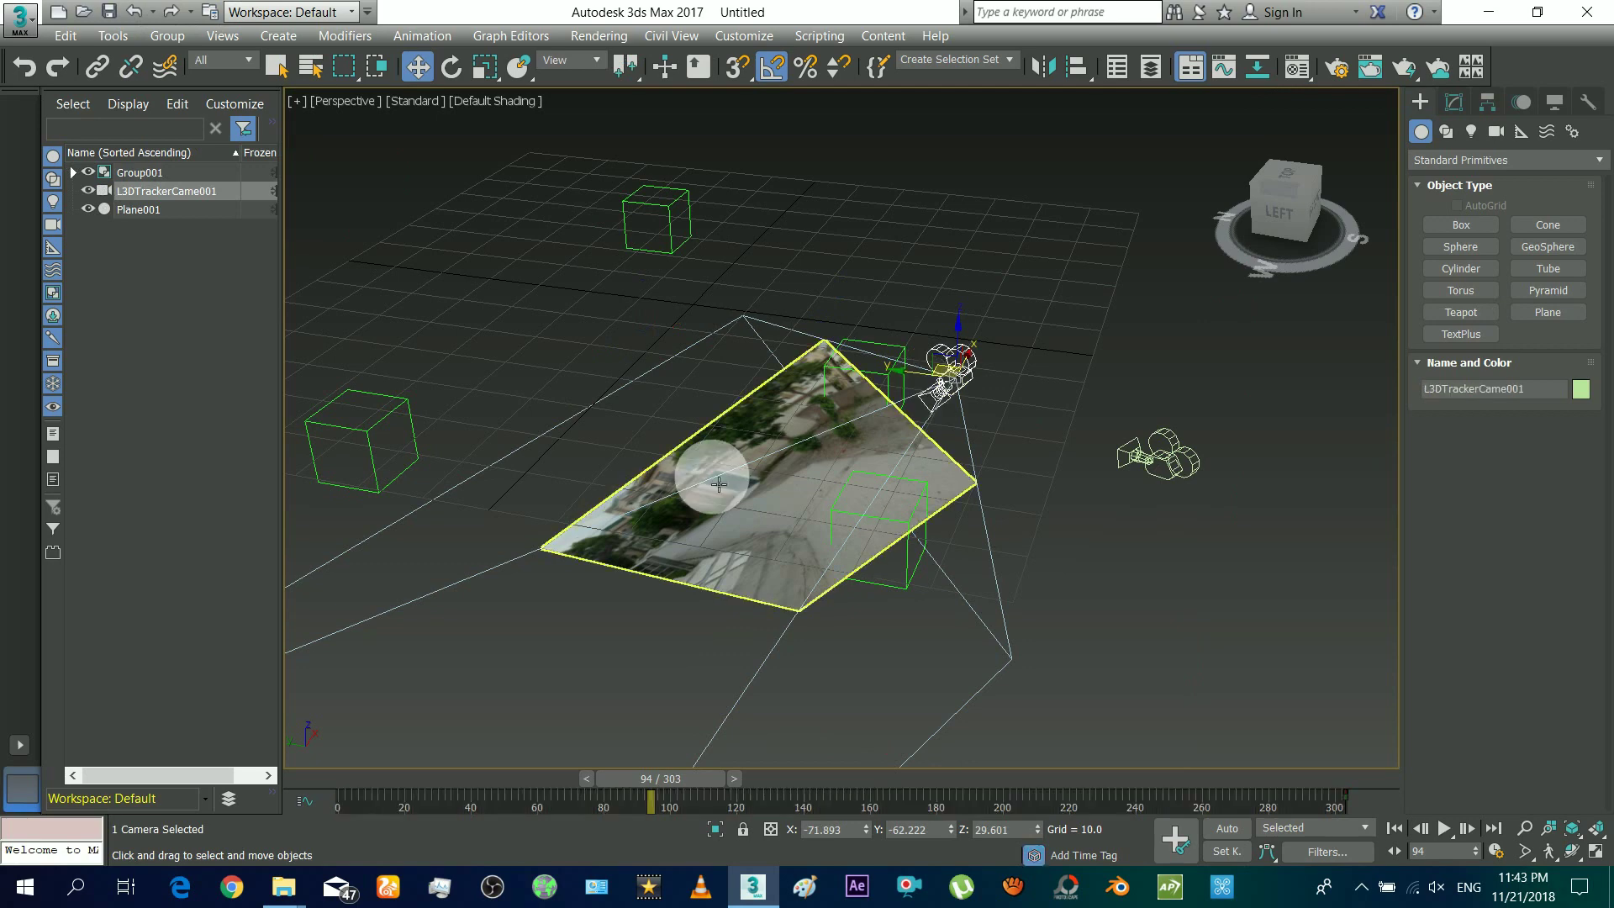
Step: Replace the diffuse Bitmap with Camera Map Per Pixel from L3DTrackerCame001, keeping the snapshot as sub-map
key("m")
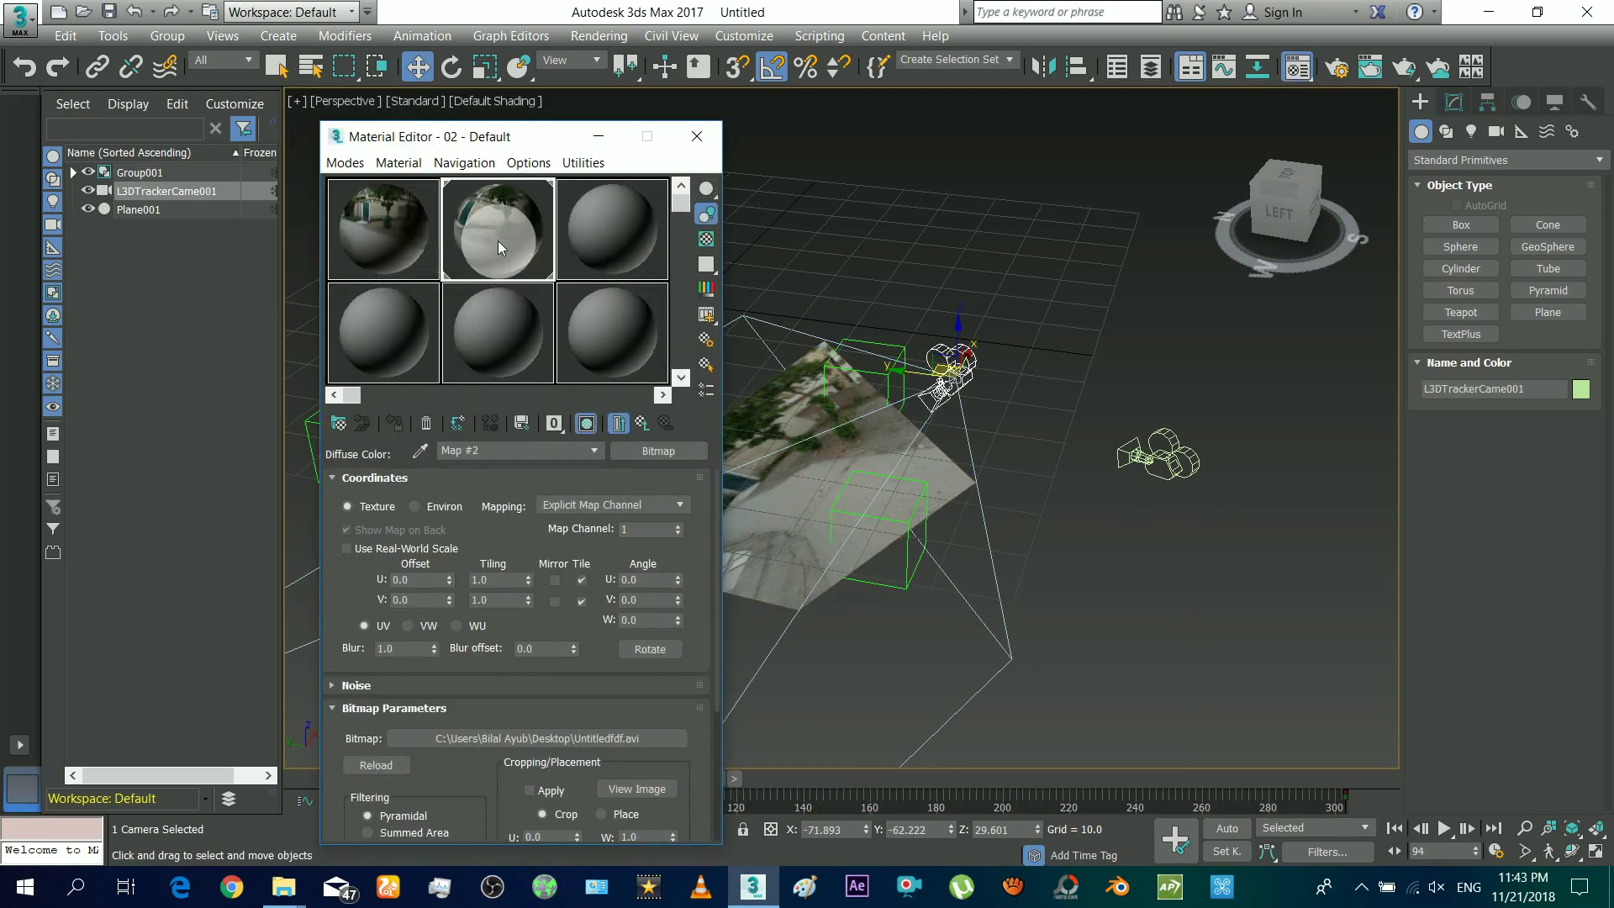
left_click(463, 132)
left_click_drag(463, 132, 273, 68)
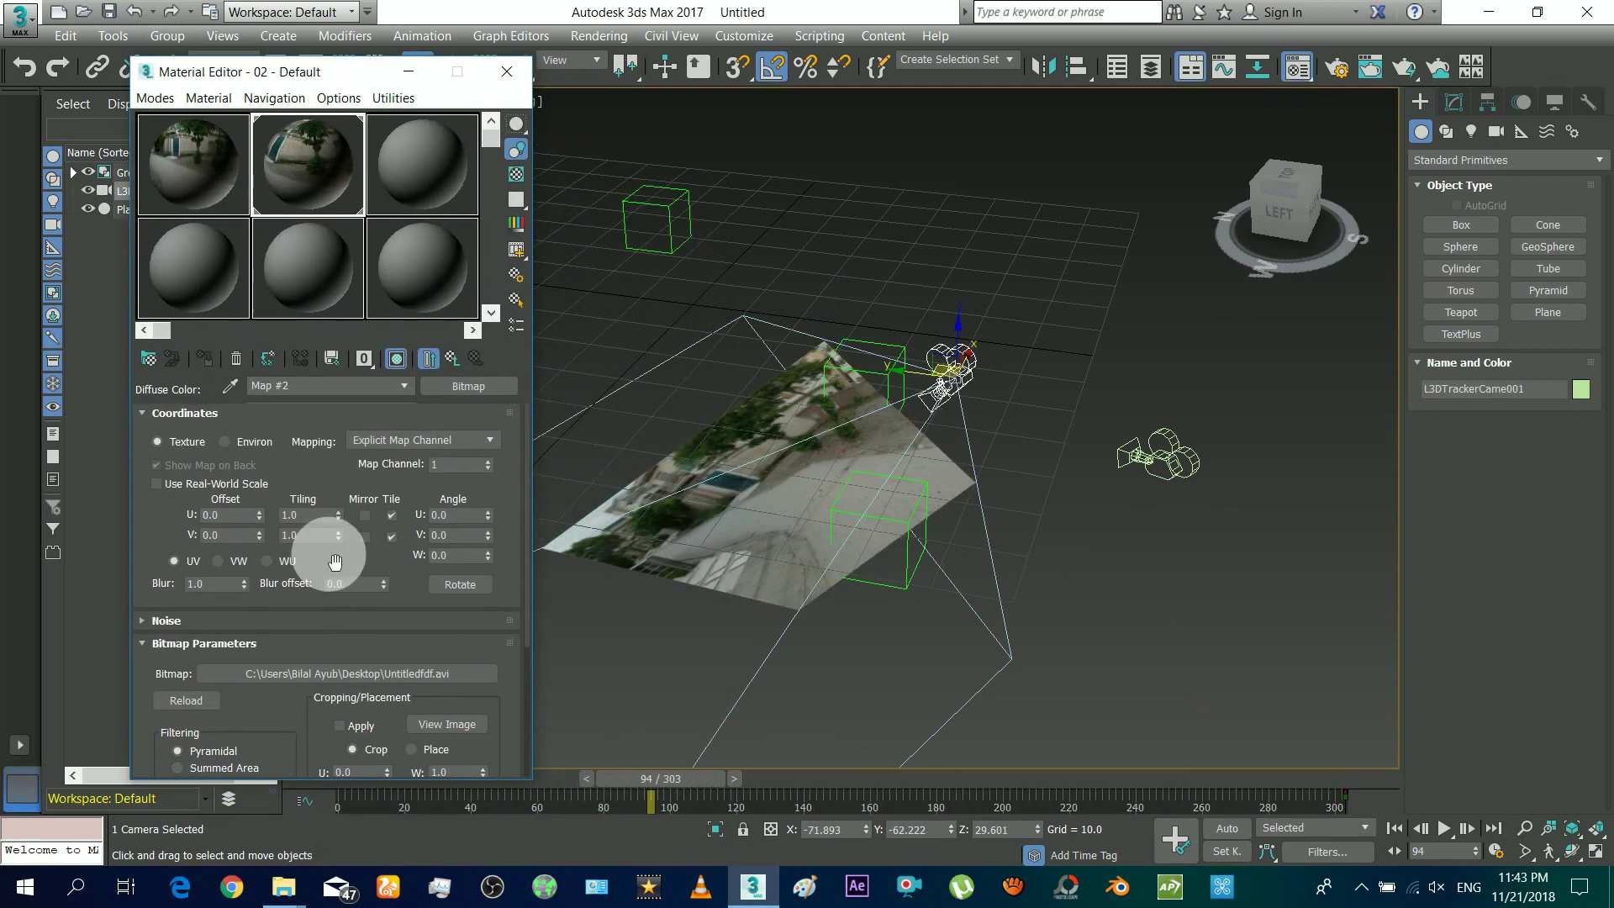
left_click(485, 386)
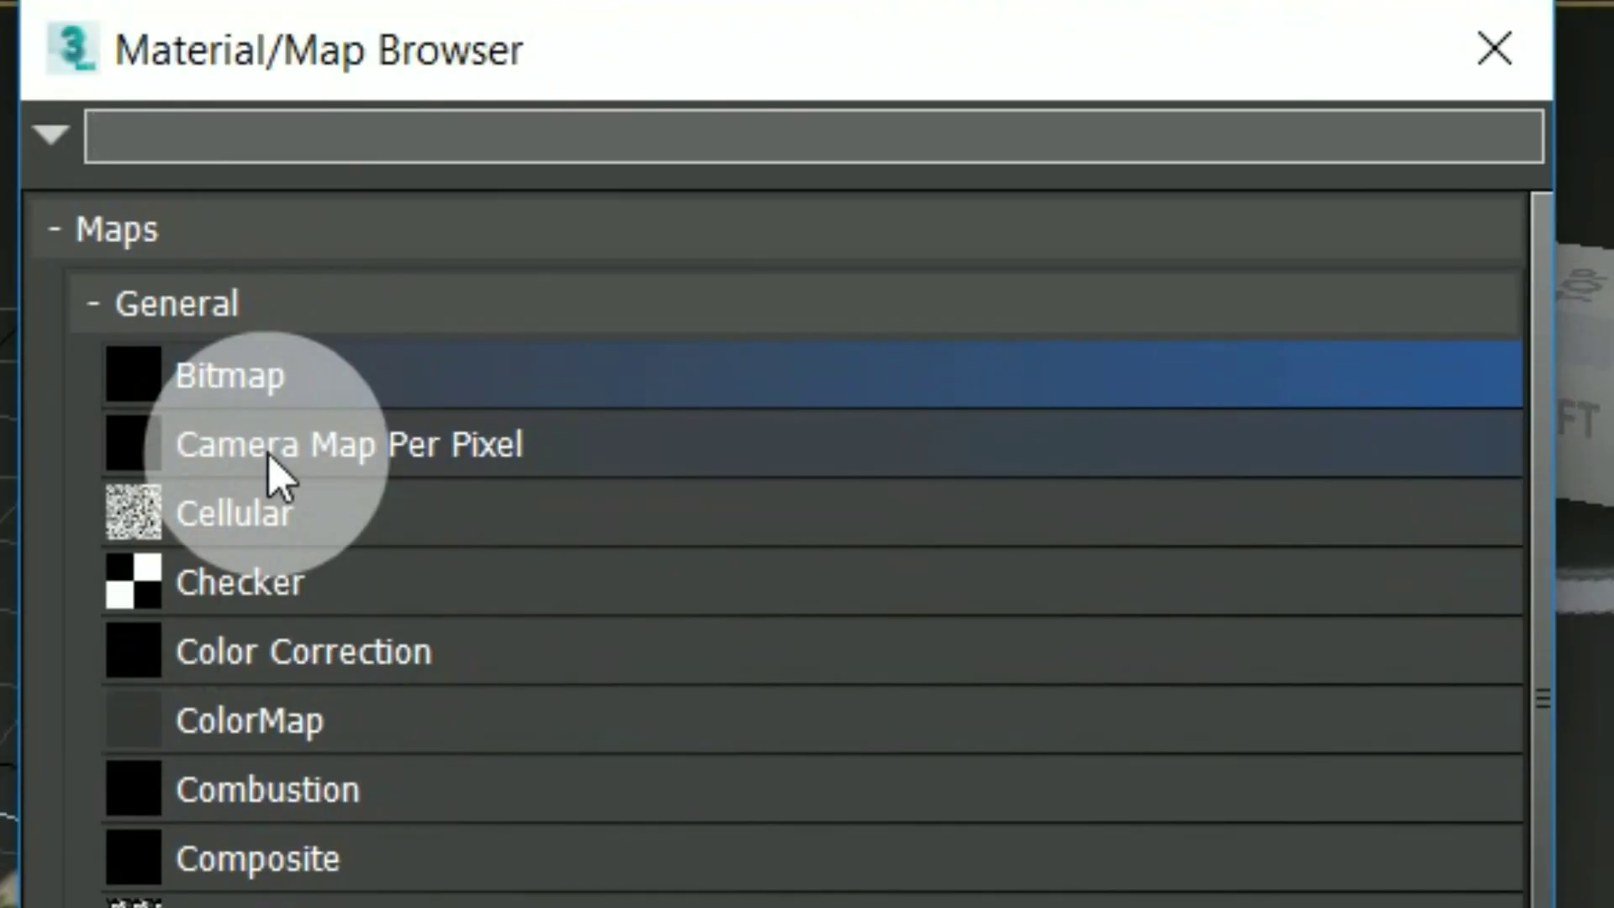
double_click(277, 471)
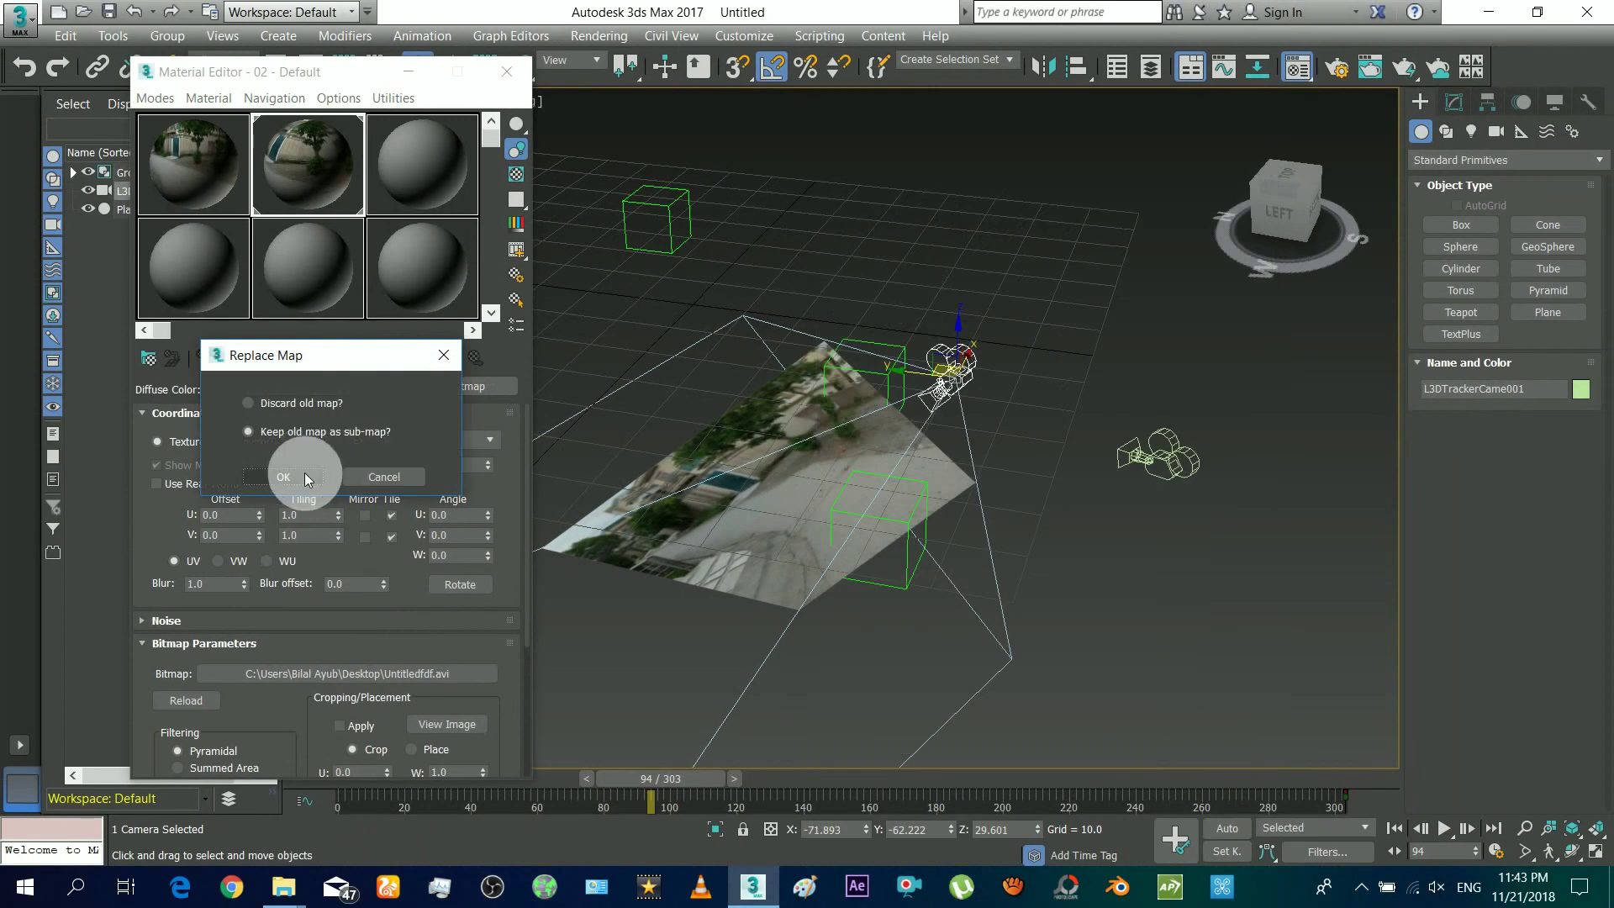
left_click(286, 477)
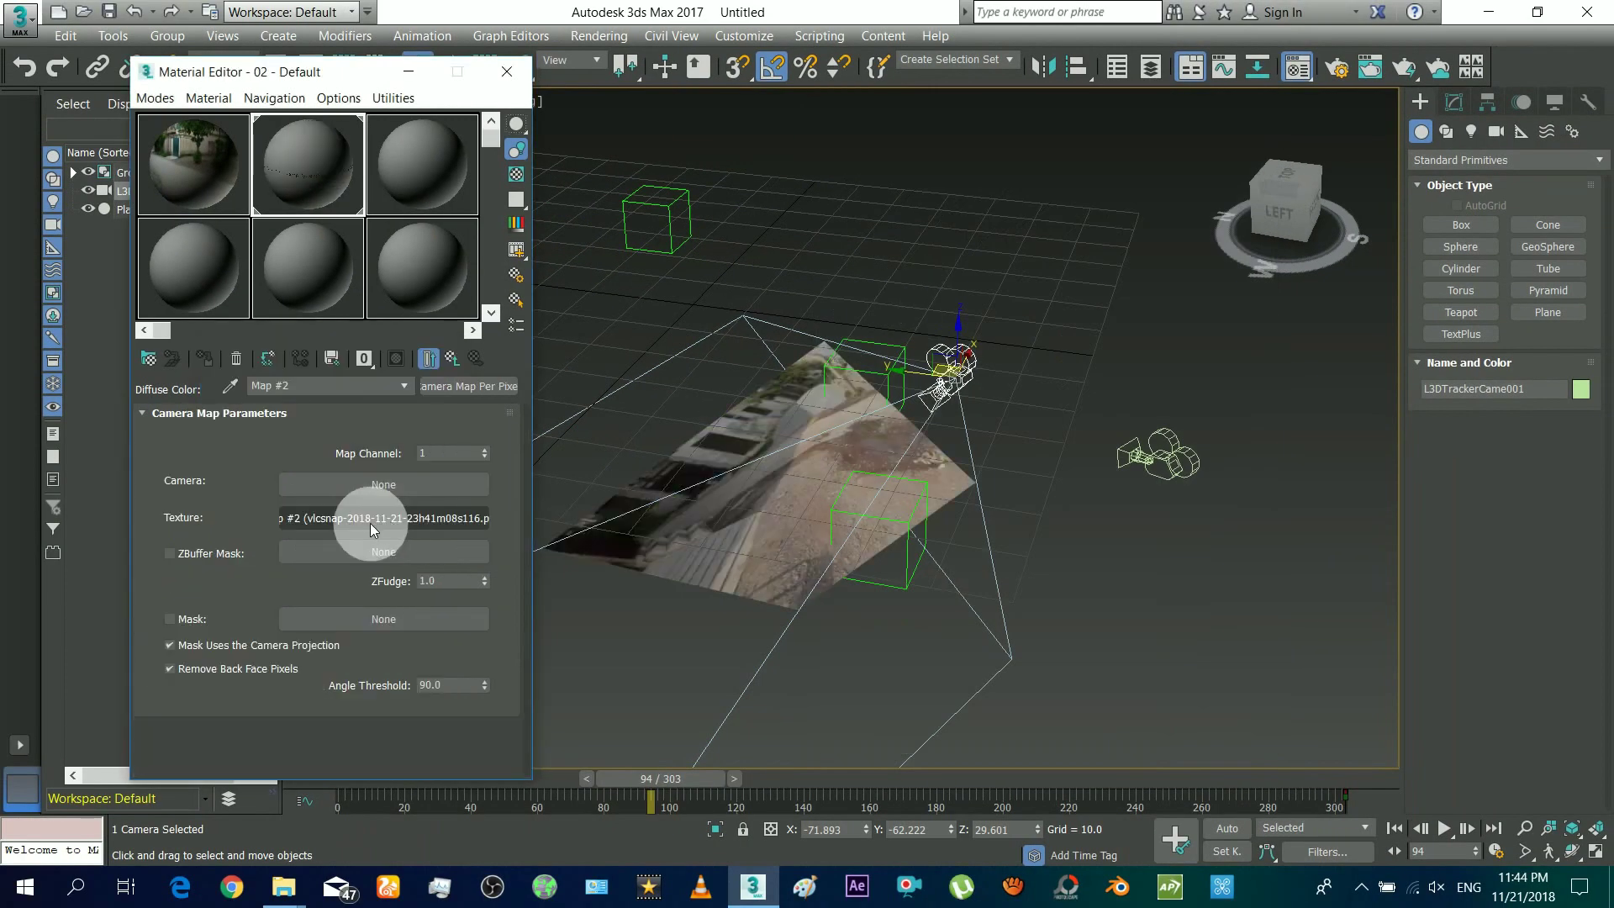
left_click(367, 476)
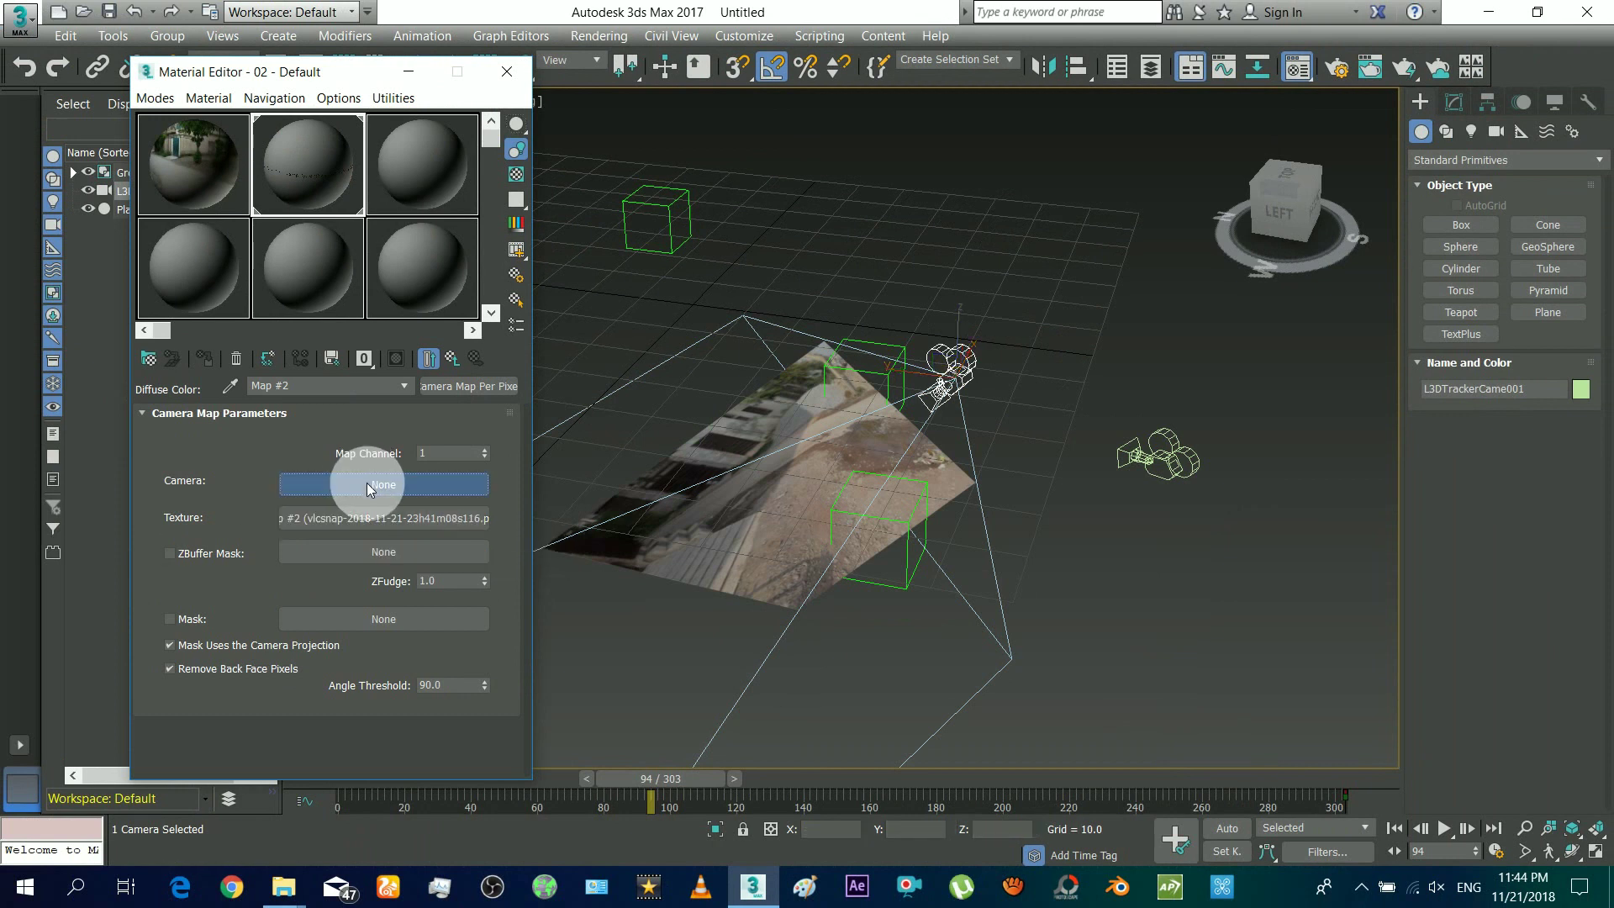
left_click(956, 387)
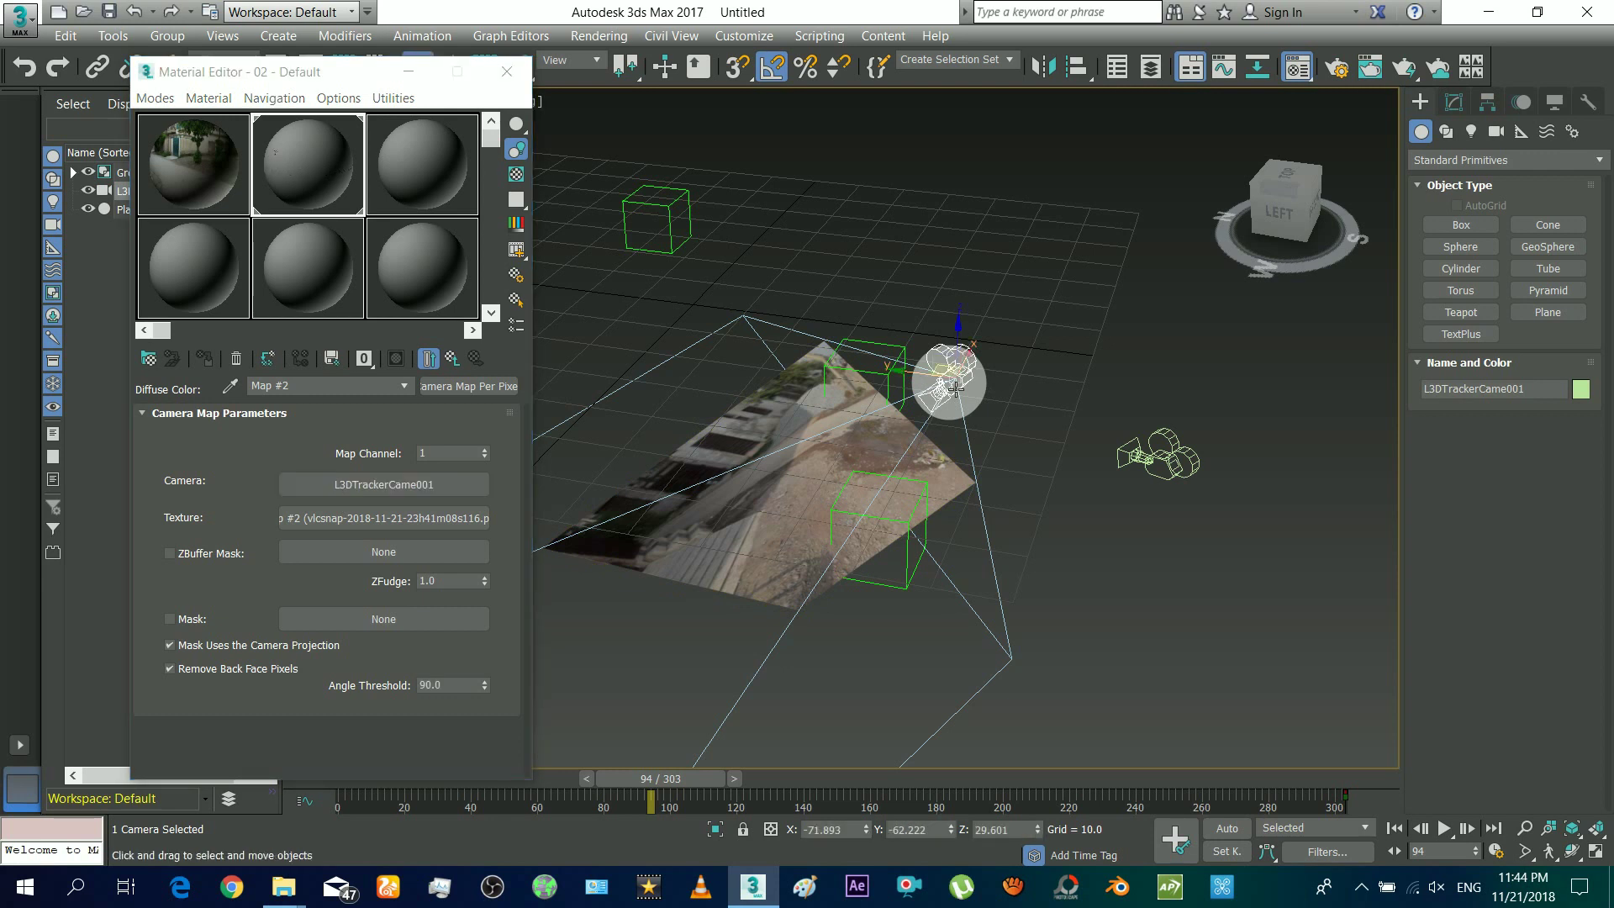
left_click(448, 359)
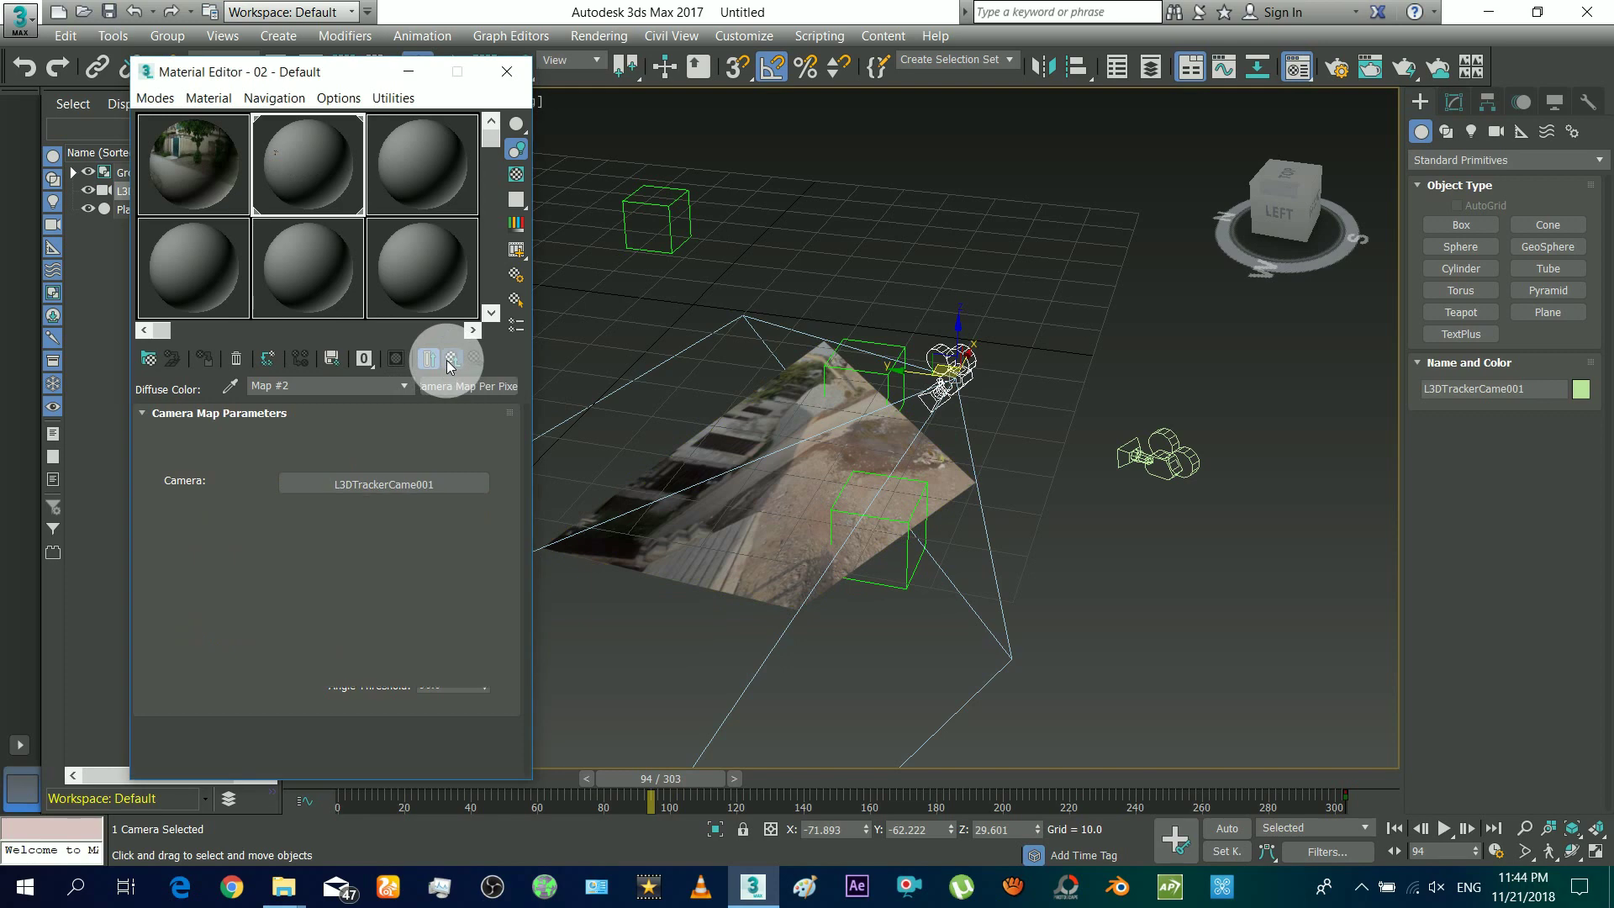
left_click(508, 78)
left_click(1156, 454)
Step: Look through L3DTrackerCame and show 02 - Default's mapped texture in the viewport
key("c")
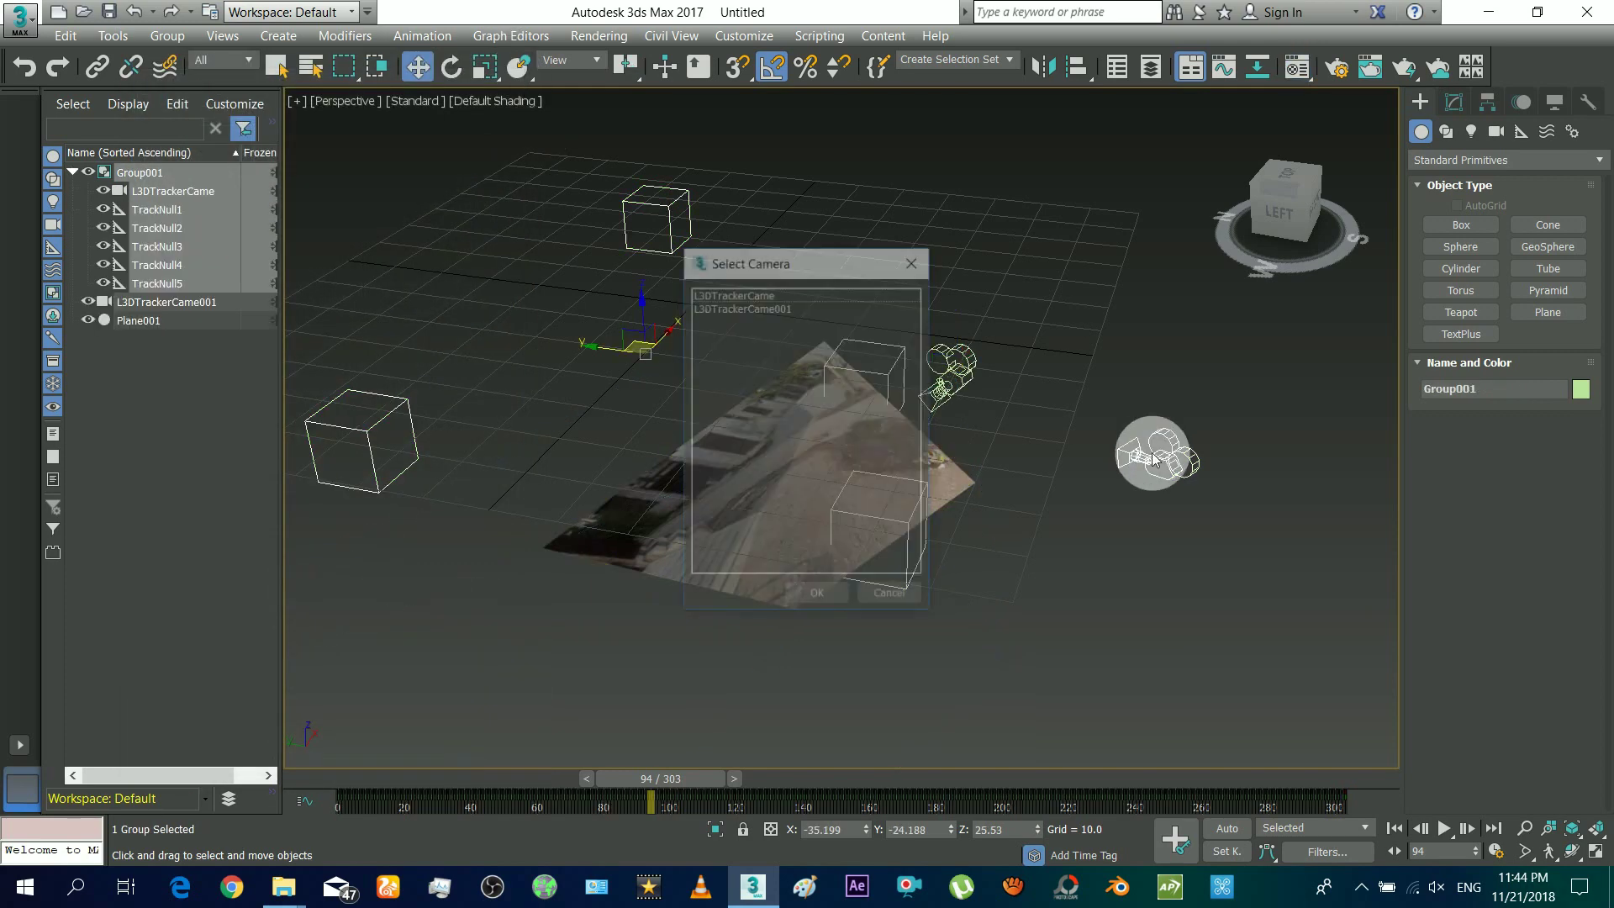
double_click(775, 300)
left_click_drag(340, 755, 1284, 779)
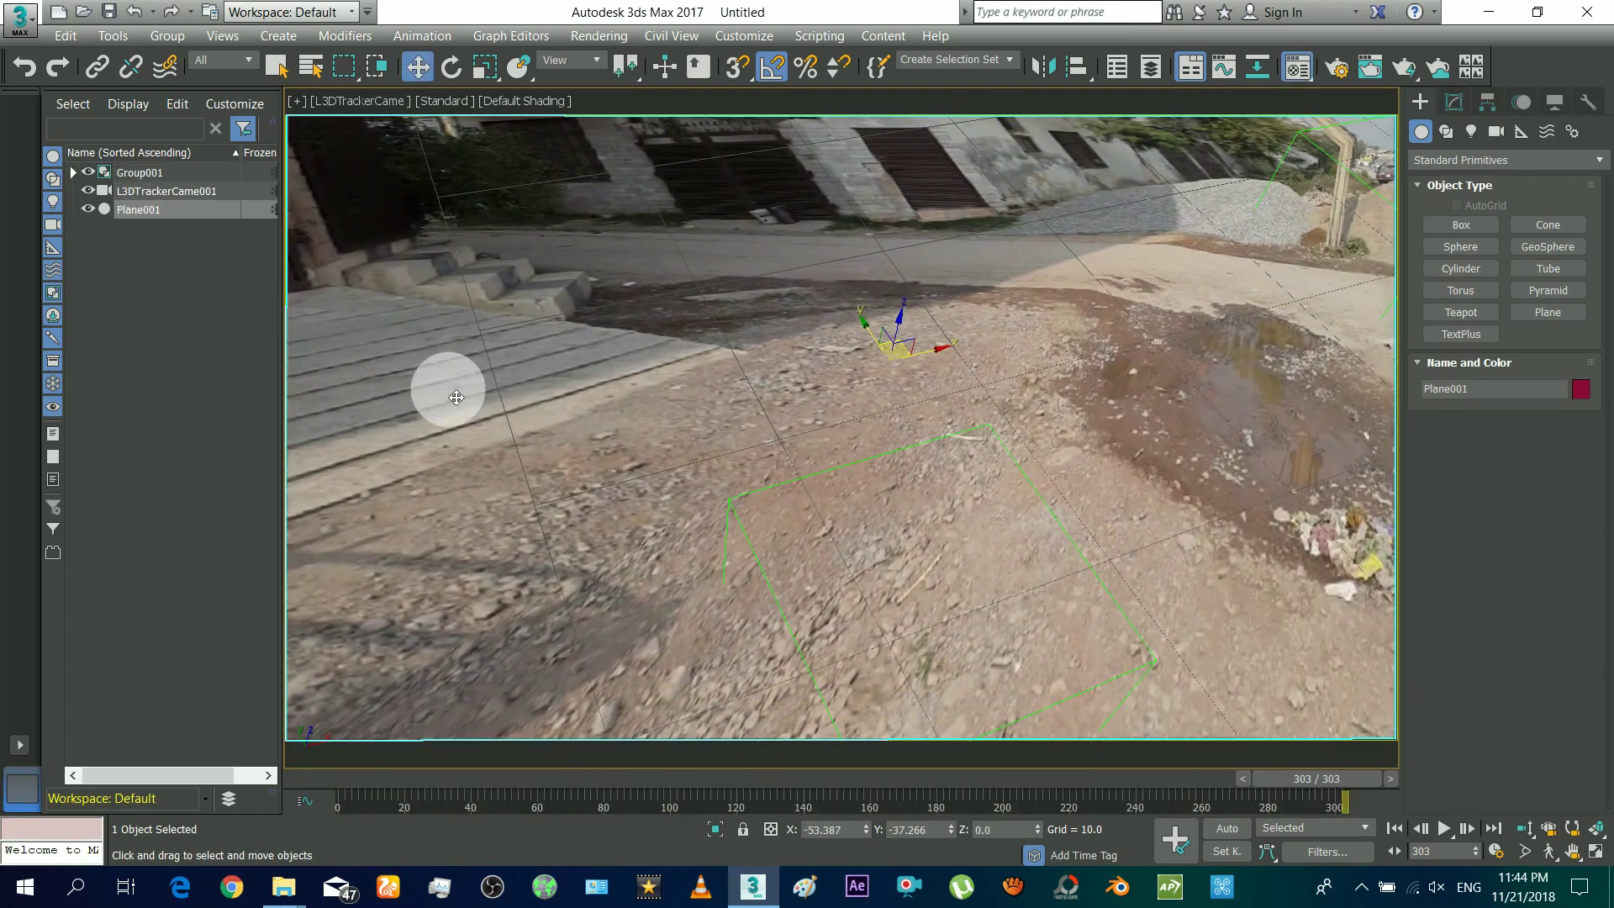
key("m")
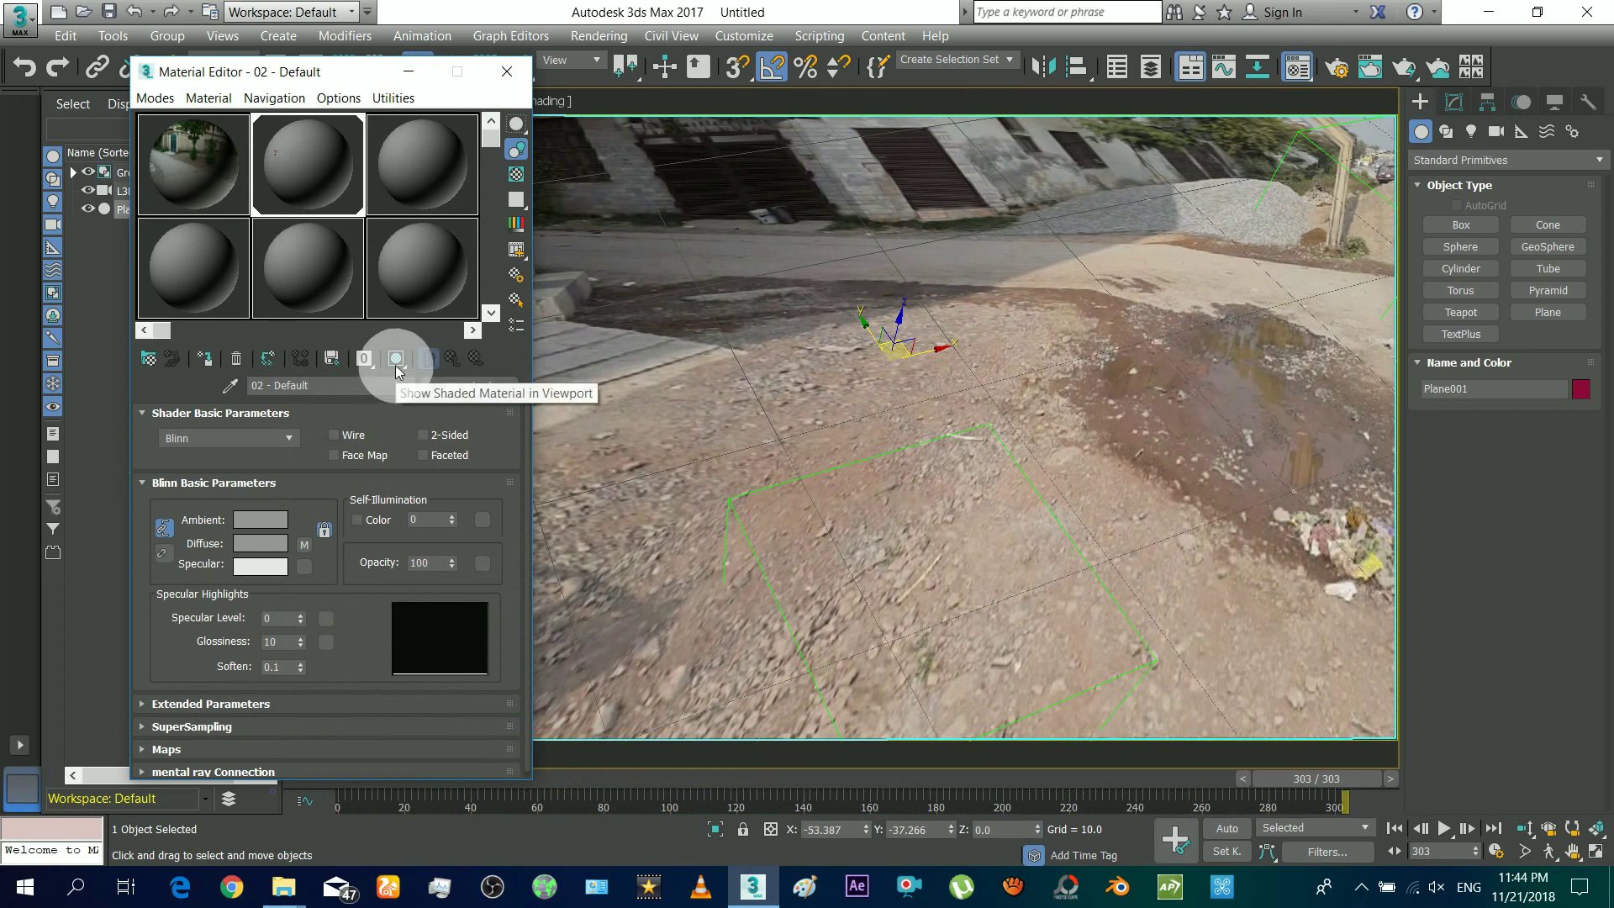
mouse_move(396, 362)
left_mouse_down()
mouse_move(429, 364)
mouse_move(412, 365)
left_mouse_up()
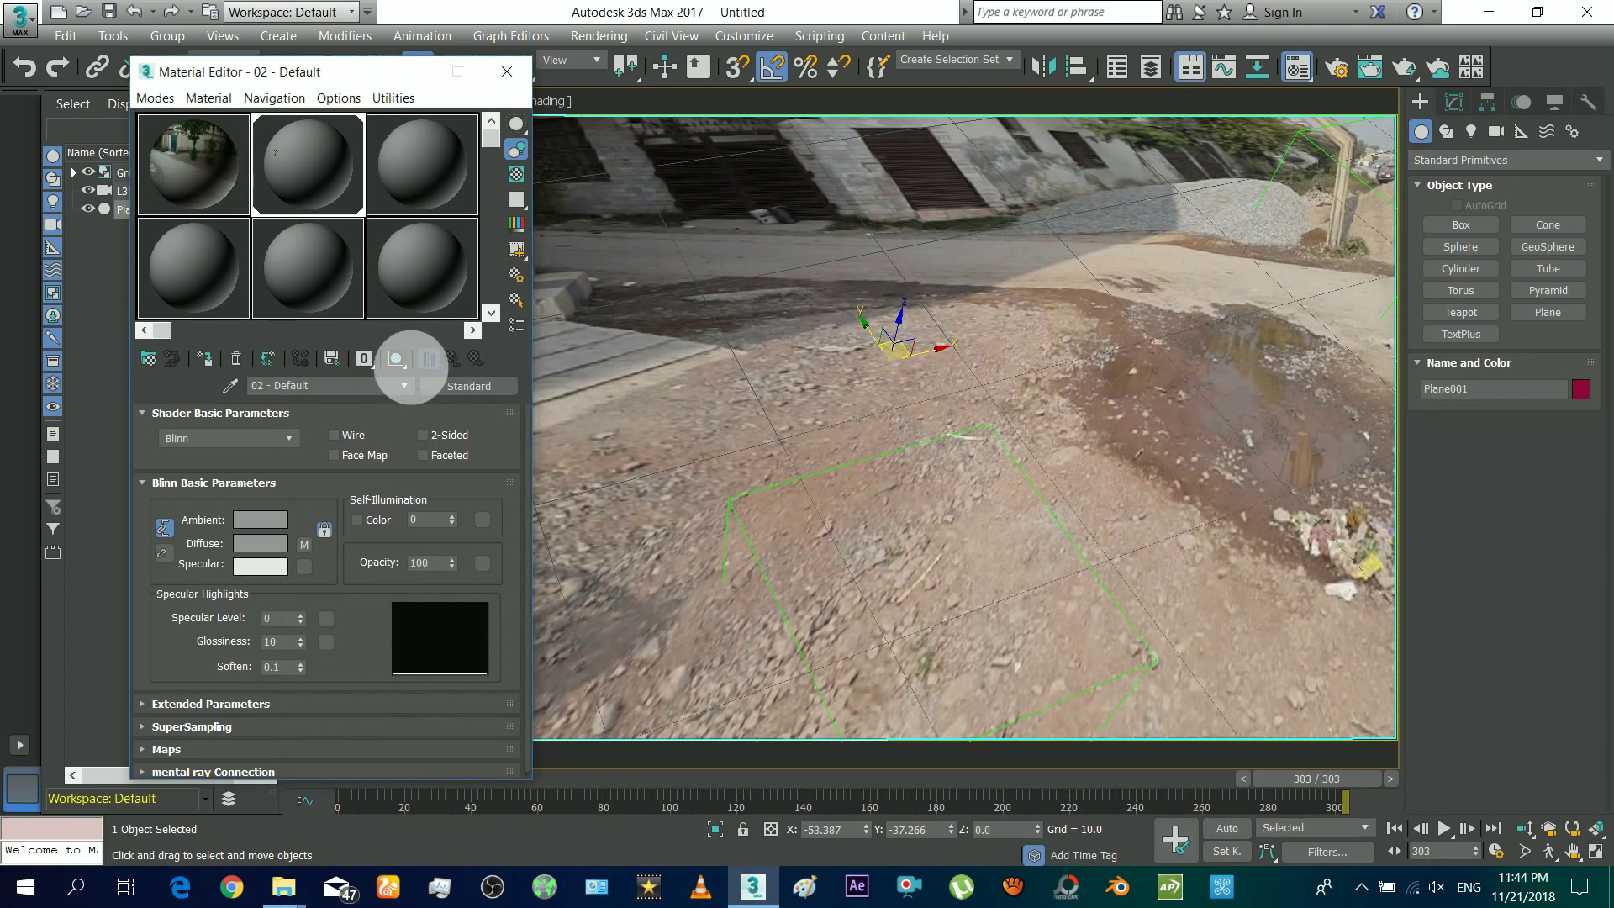
left_click(397, 363)
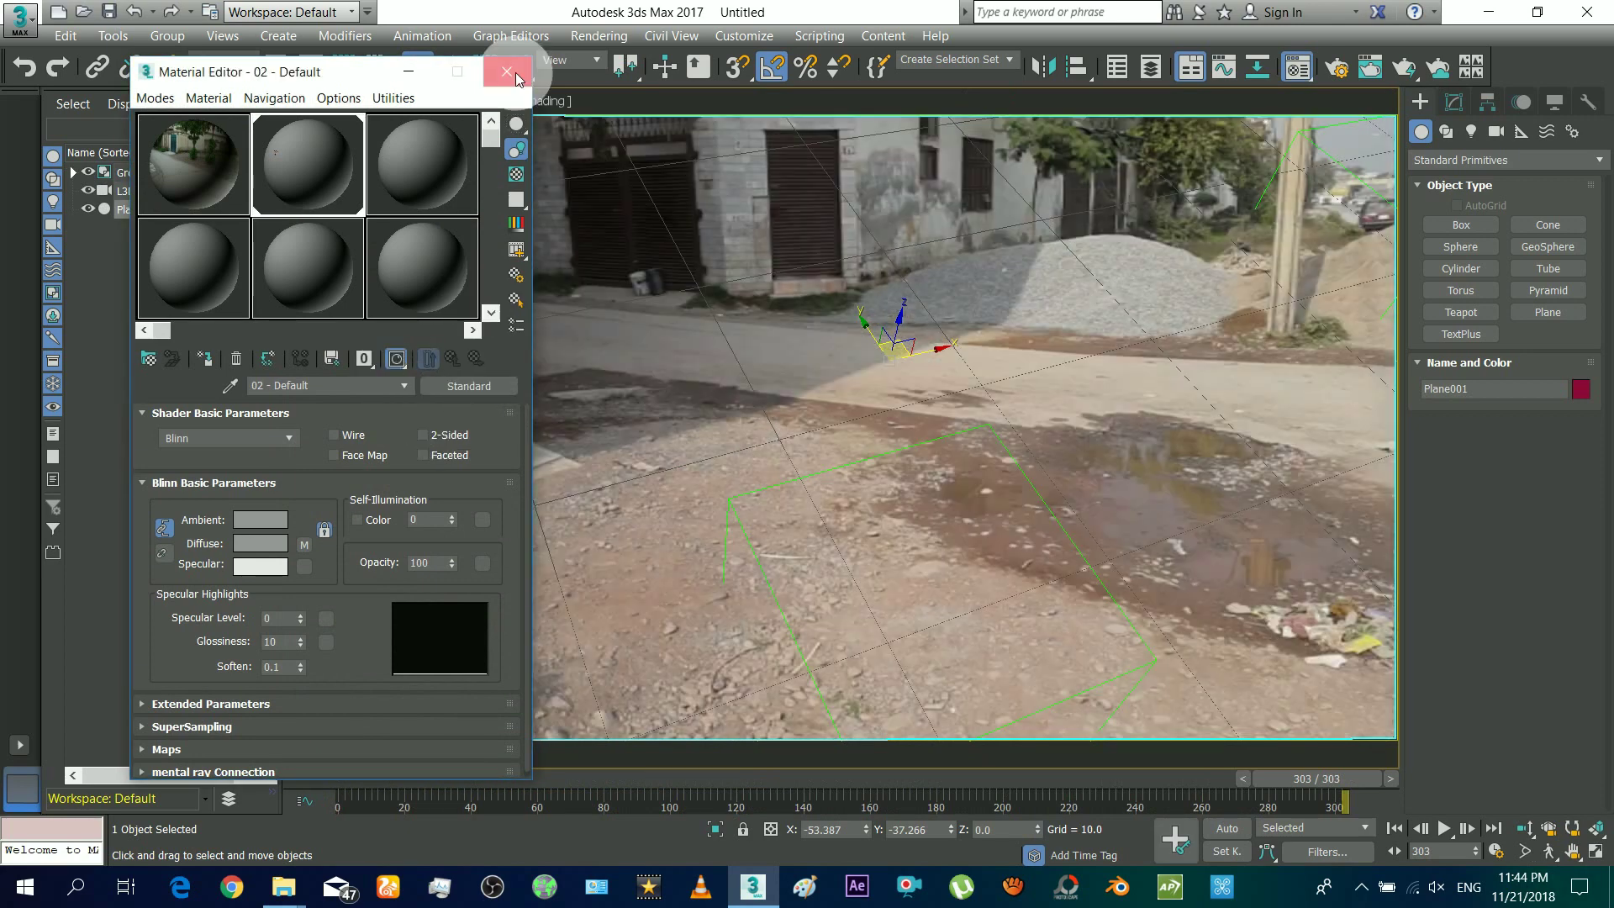
left_click(507, 72)
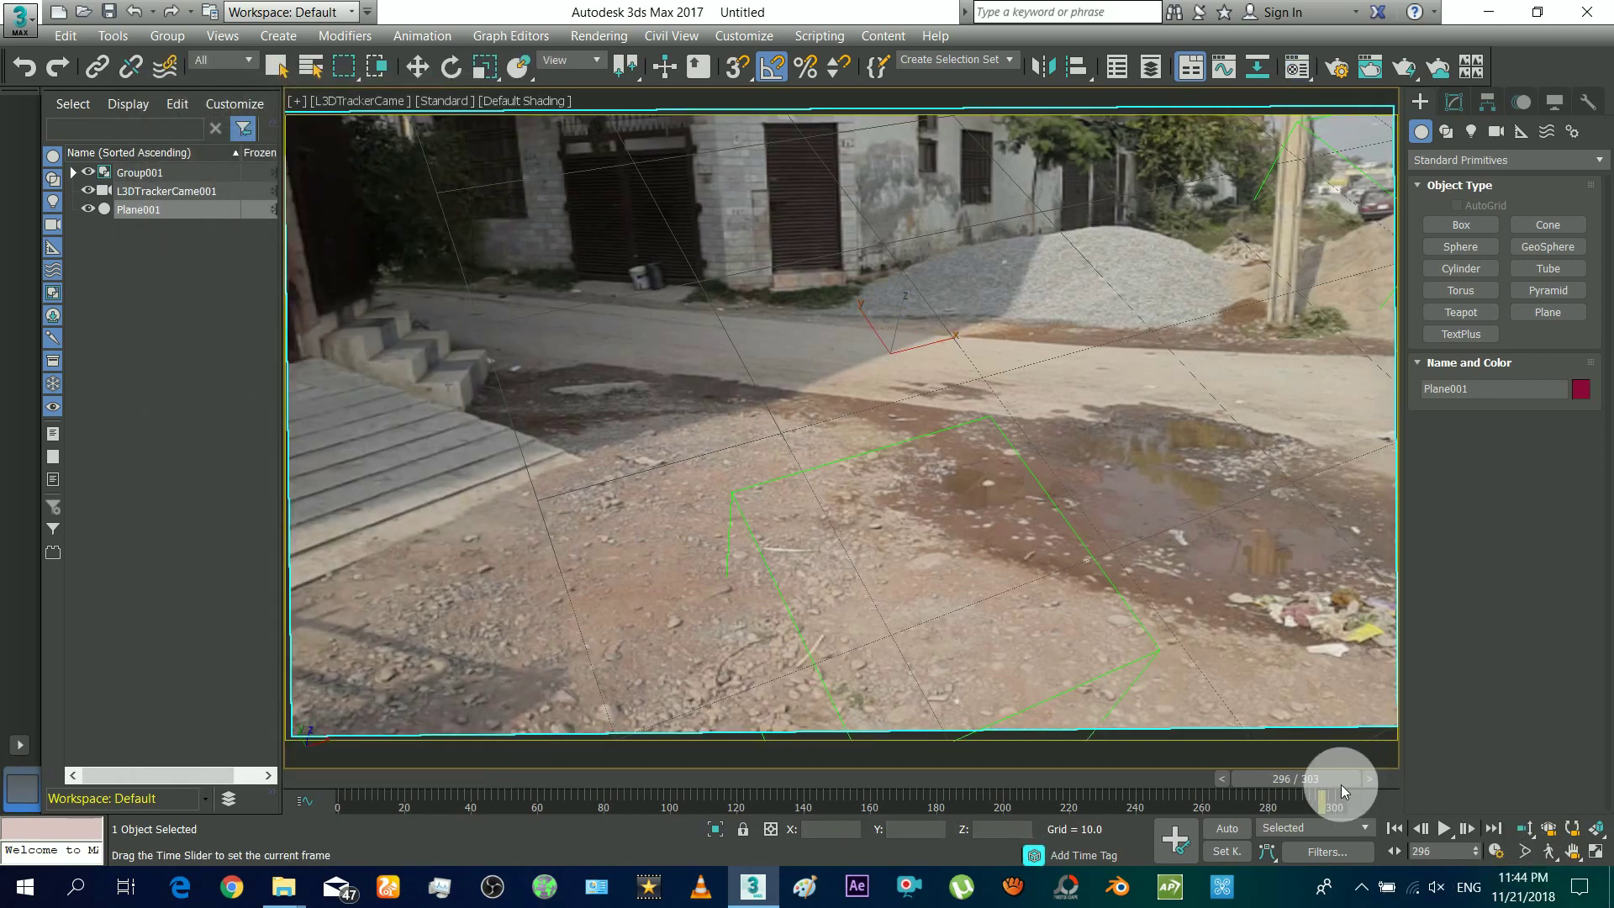
left_click_drag(1340, 785, 1440, 783)
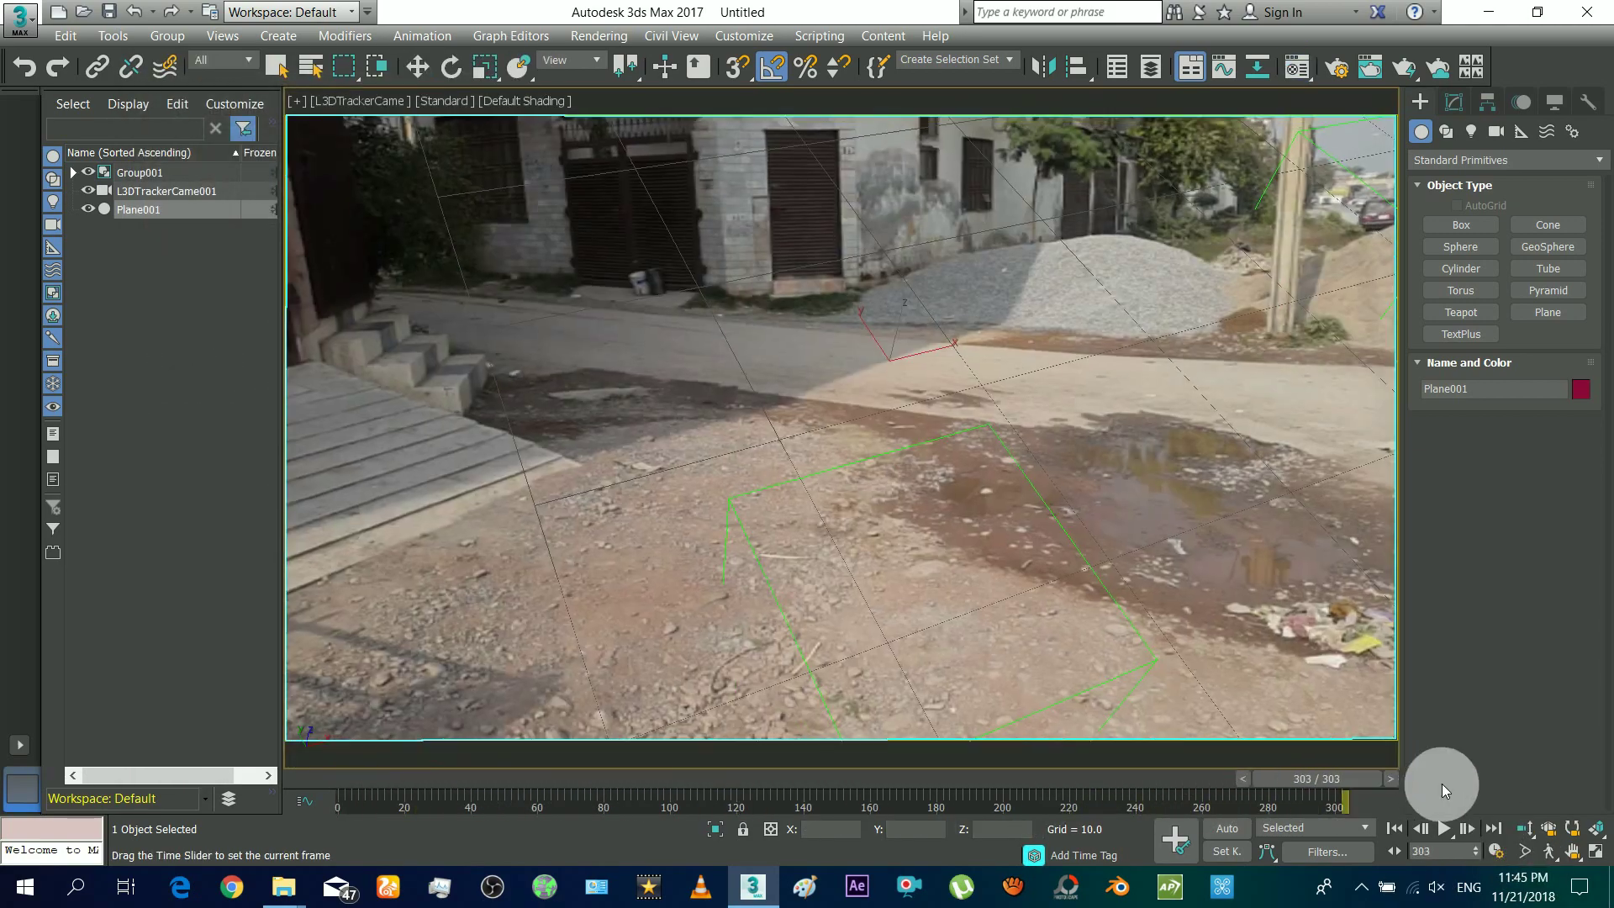
Step: Turn on Use Map so the footage shows as the environment background
key("w")
key("8")
left_click(1455, 253)
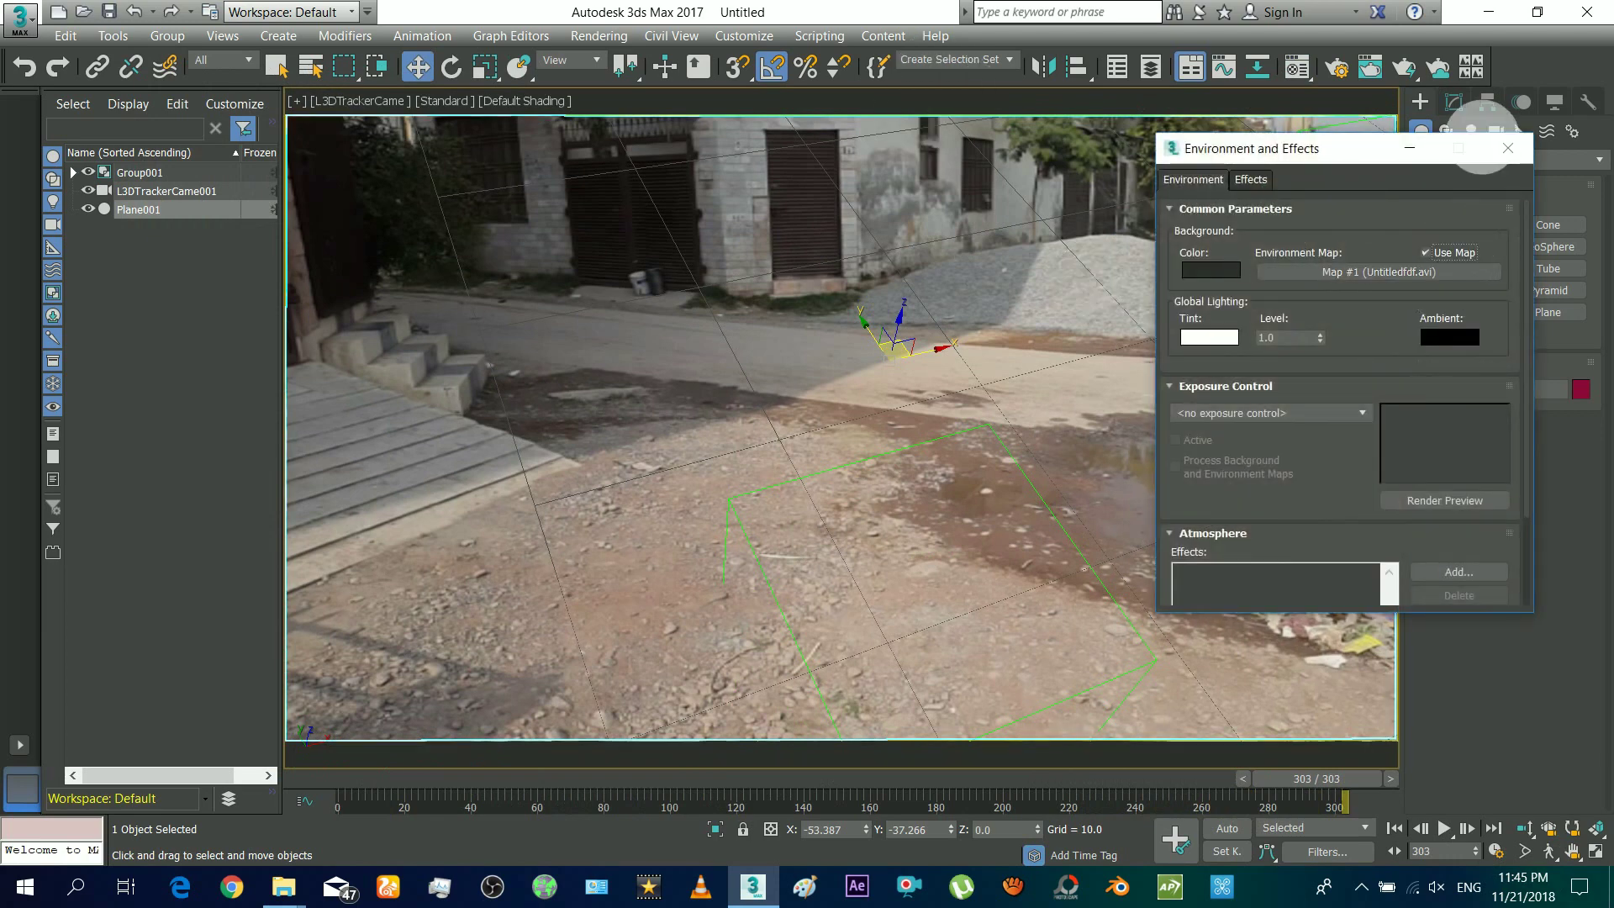
left_click(1507, 150)
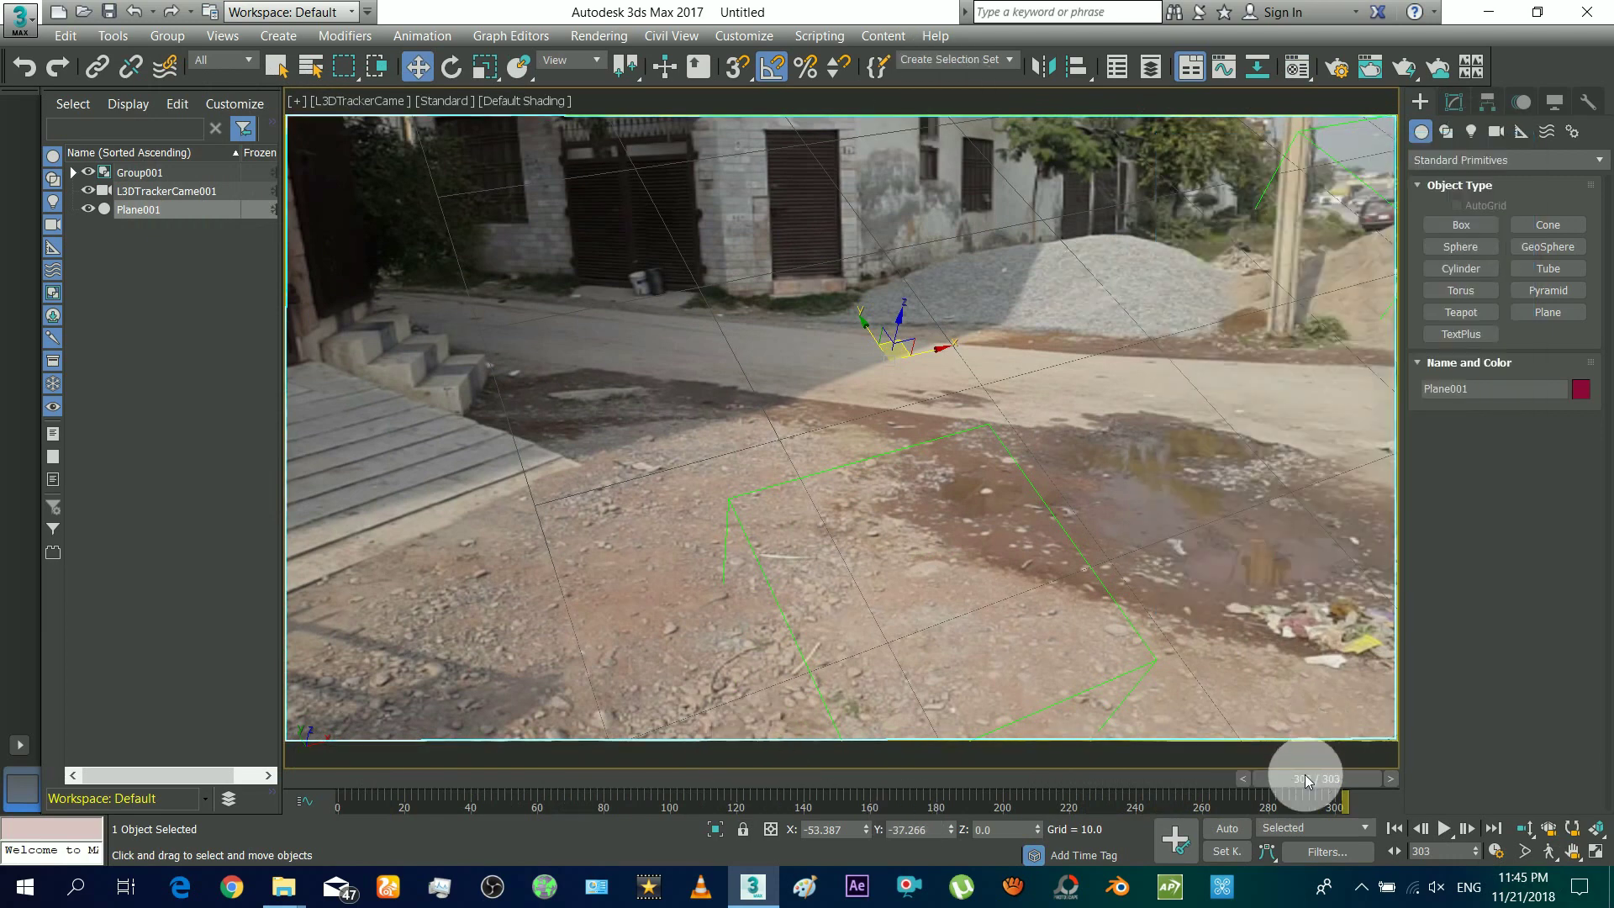
Step: Return to frame 0 and set the material's self-illumination to 100
left_click_drag(1307, 780, 627, 761)
left_click(325, 780)
left_click(671, 634)
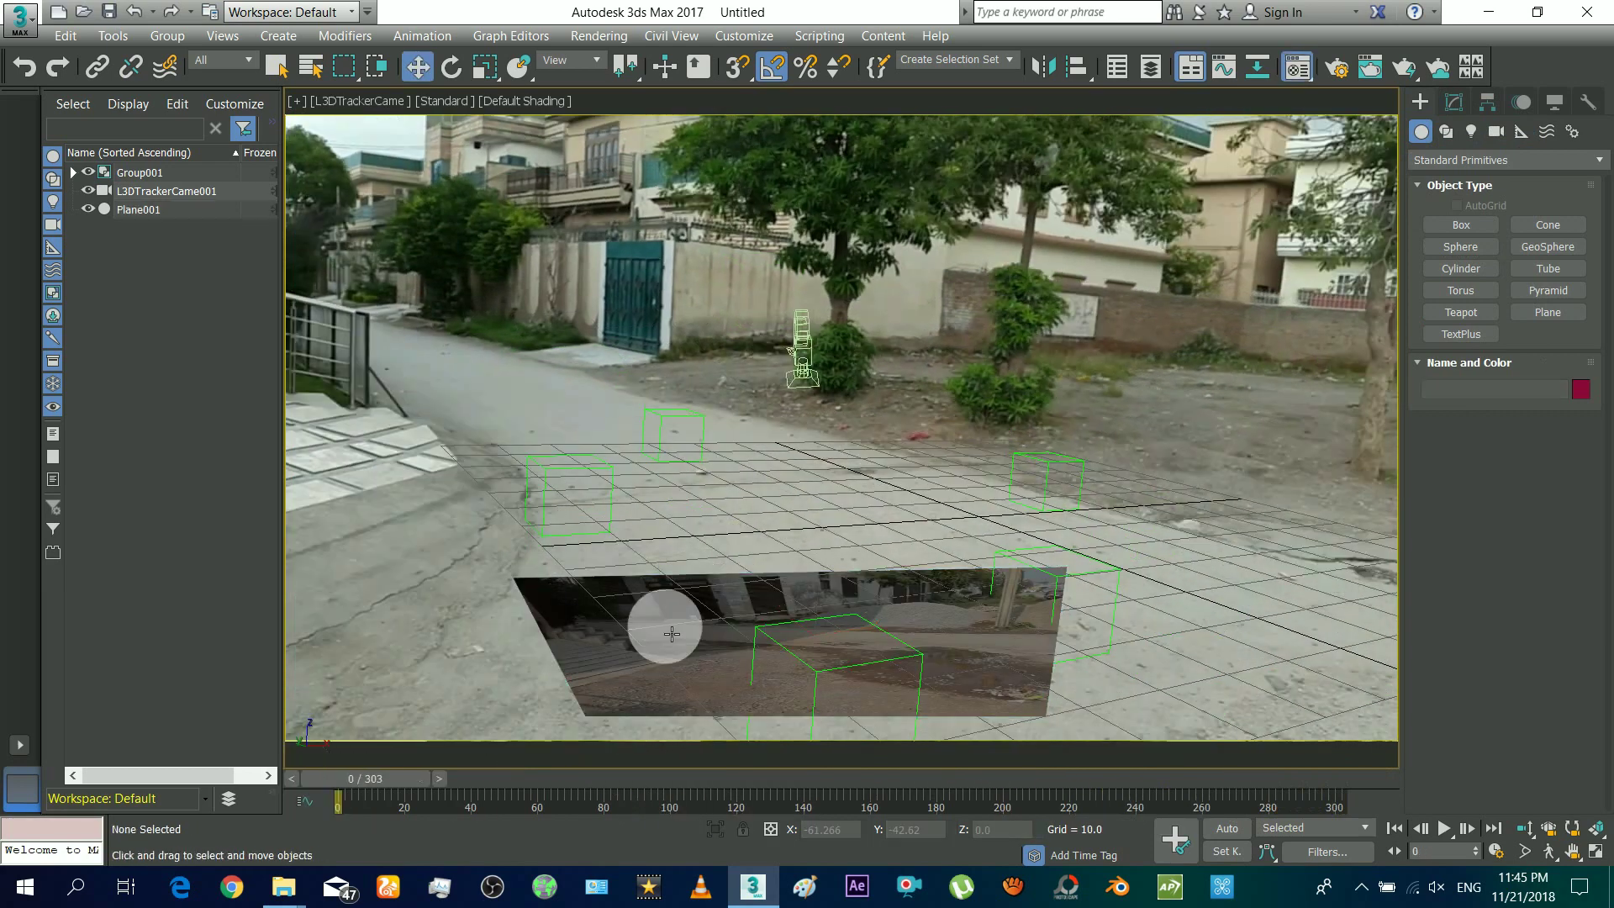
key("m")
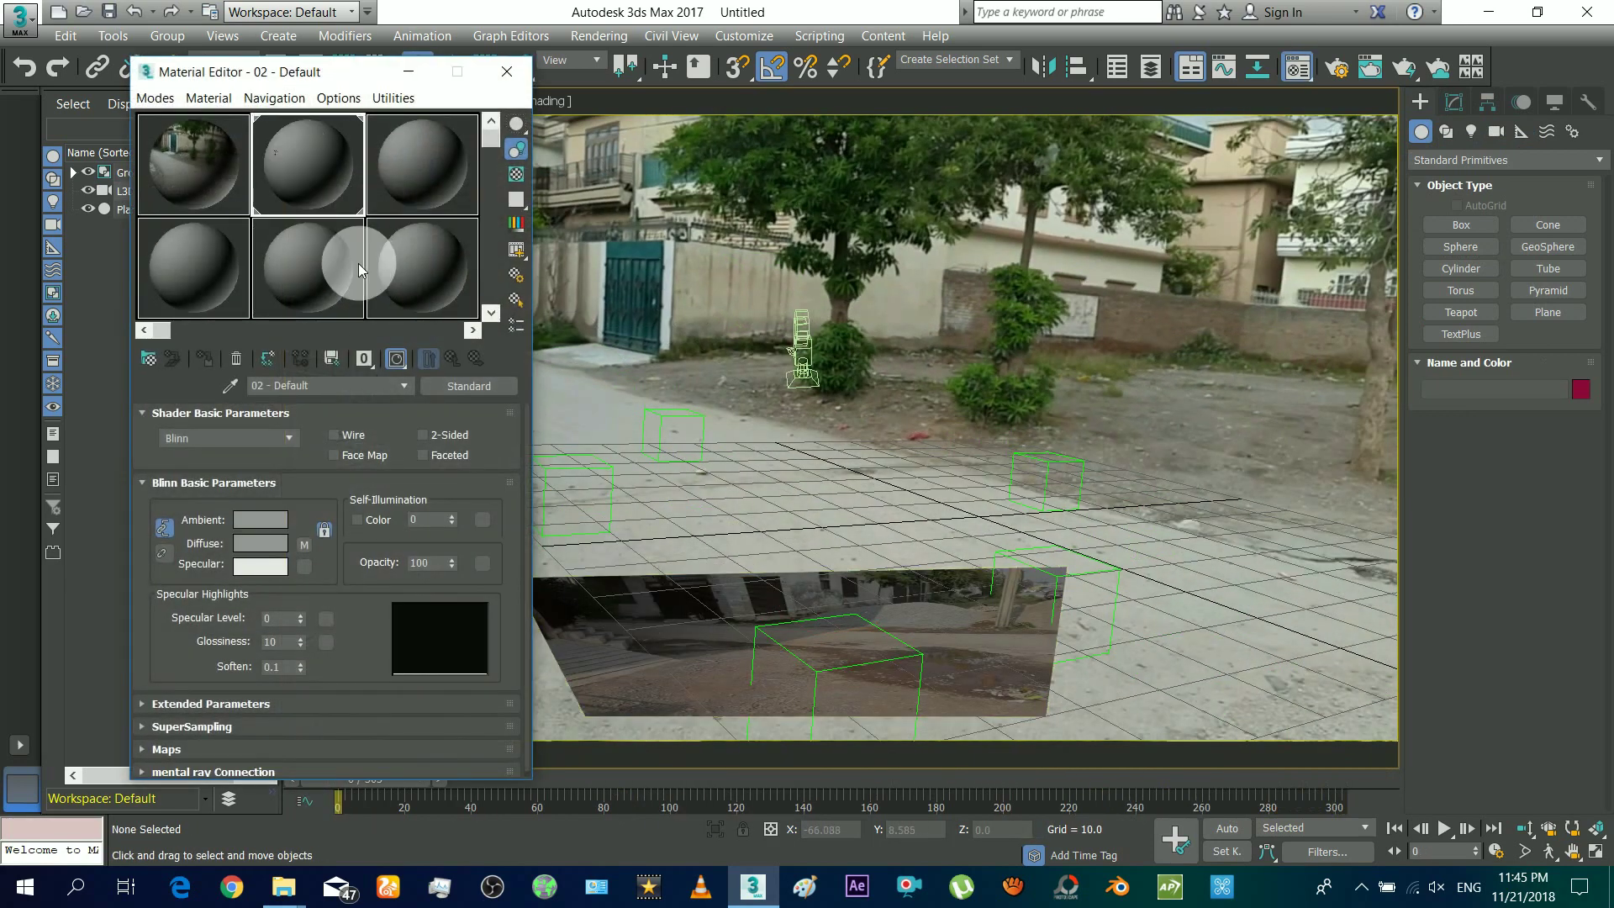
left_click_drag(452, 519, 466, 296)
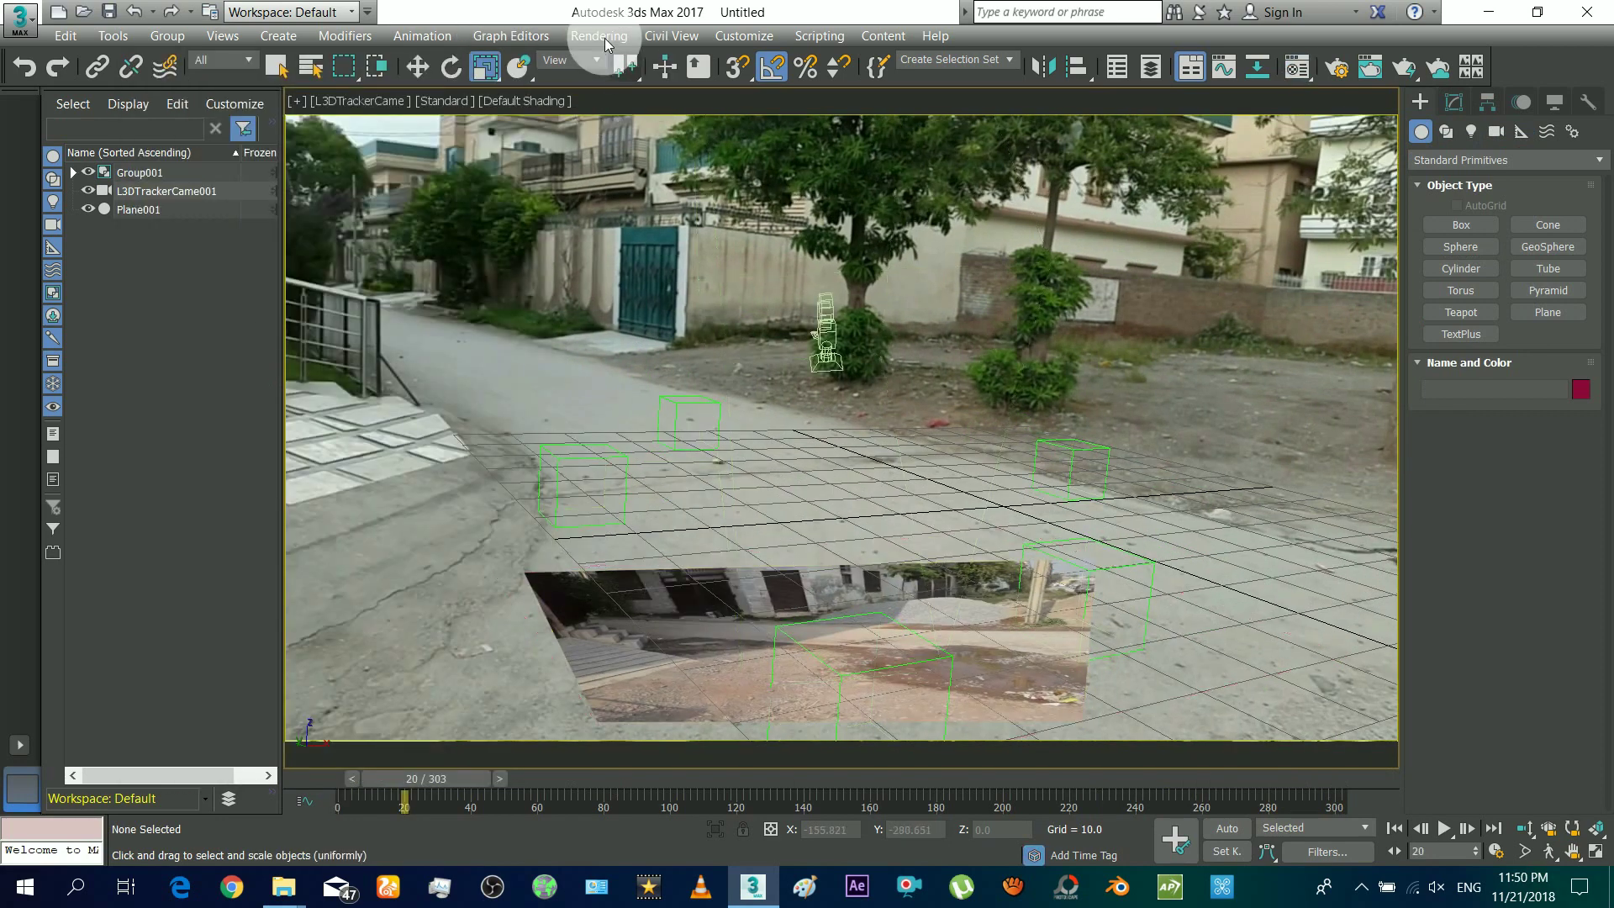
Step: Set Render Setup's time output to Active Time Segment
left_click(605, 37)
left_click(620, 120)
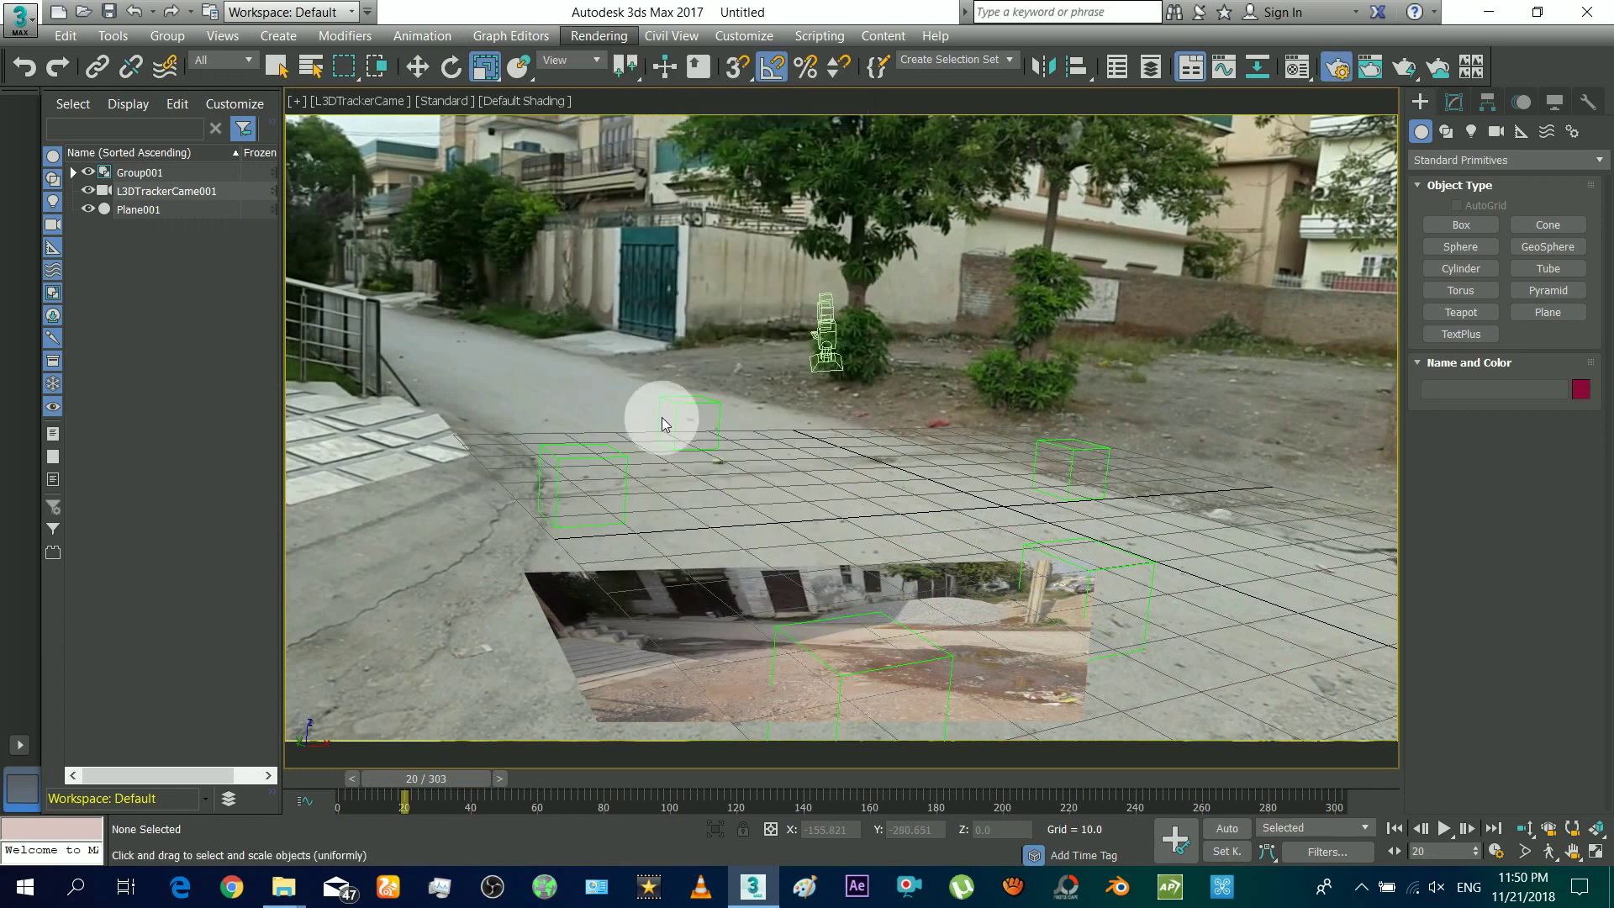
left_click_drag(1346, 217, 1187, 162)
left_click(1136, 408)
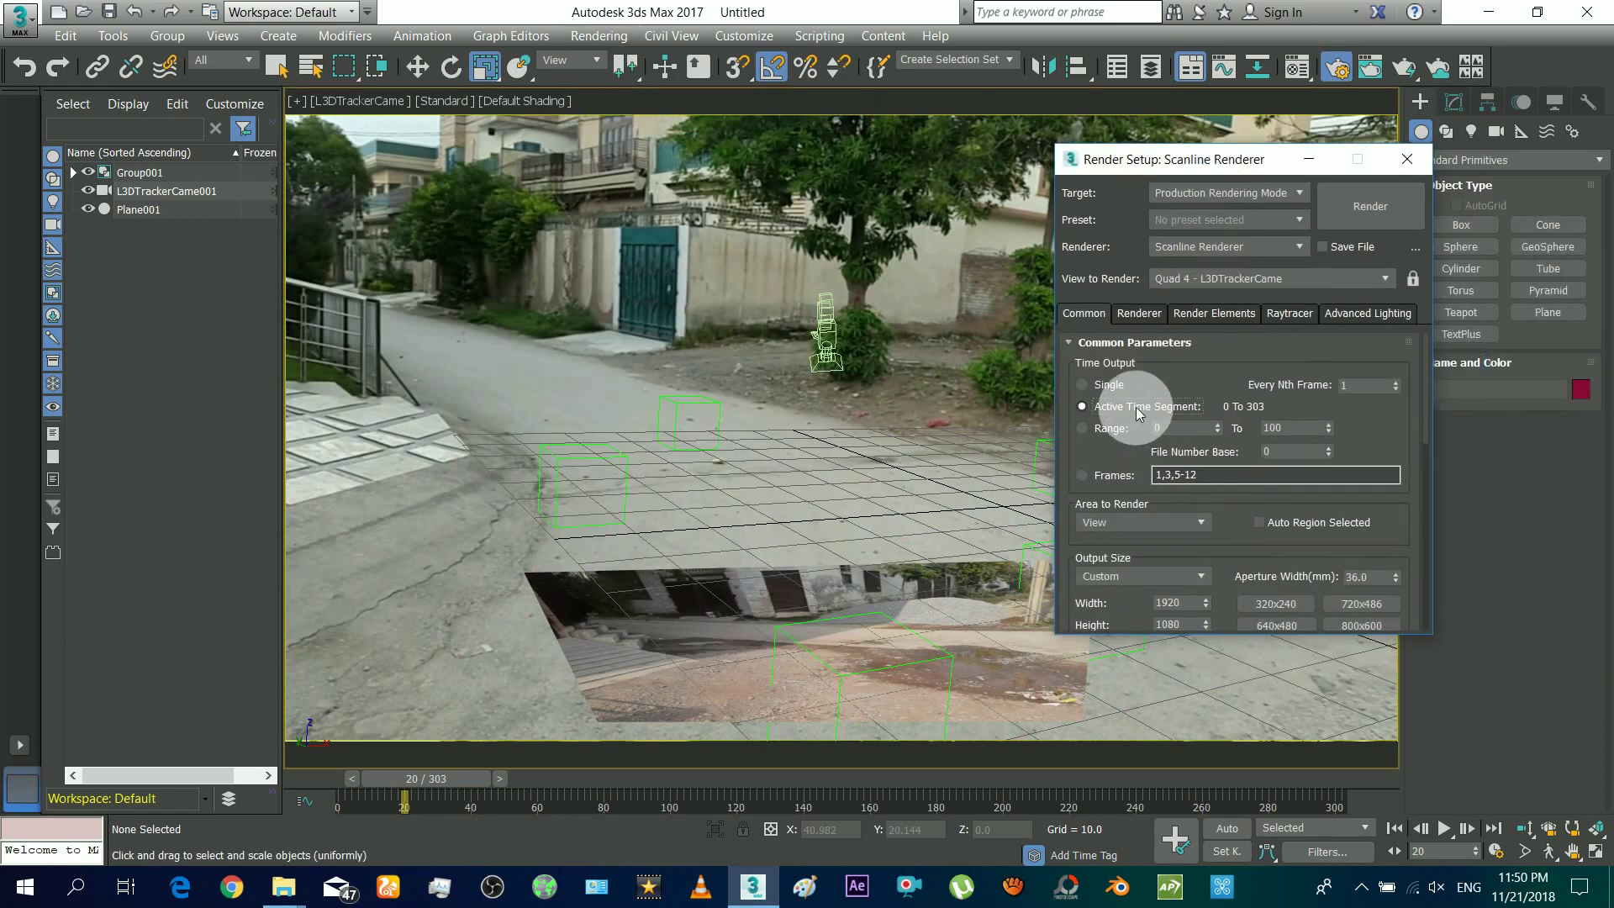
Step: Save the render output as AVI 'portal tut' on the Desktop and start rendering
left_click_drag(1241, 573, 1221, 71)
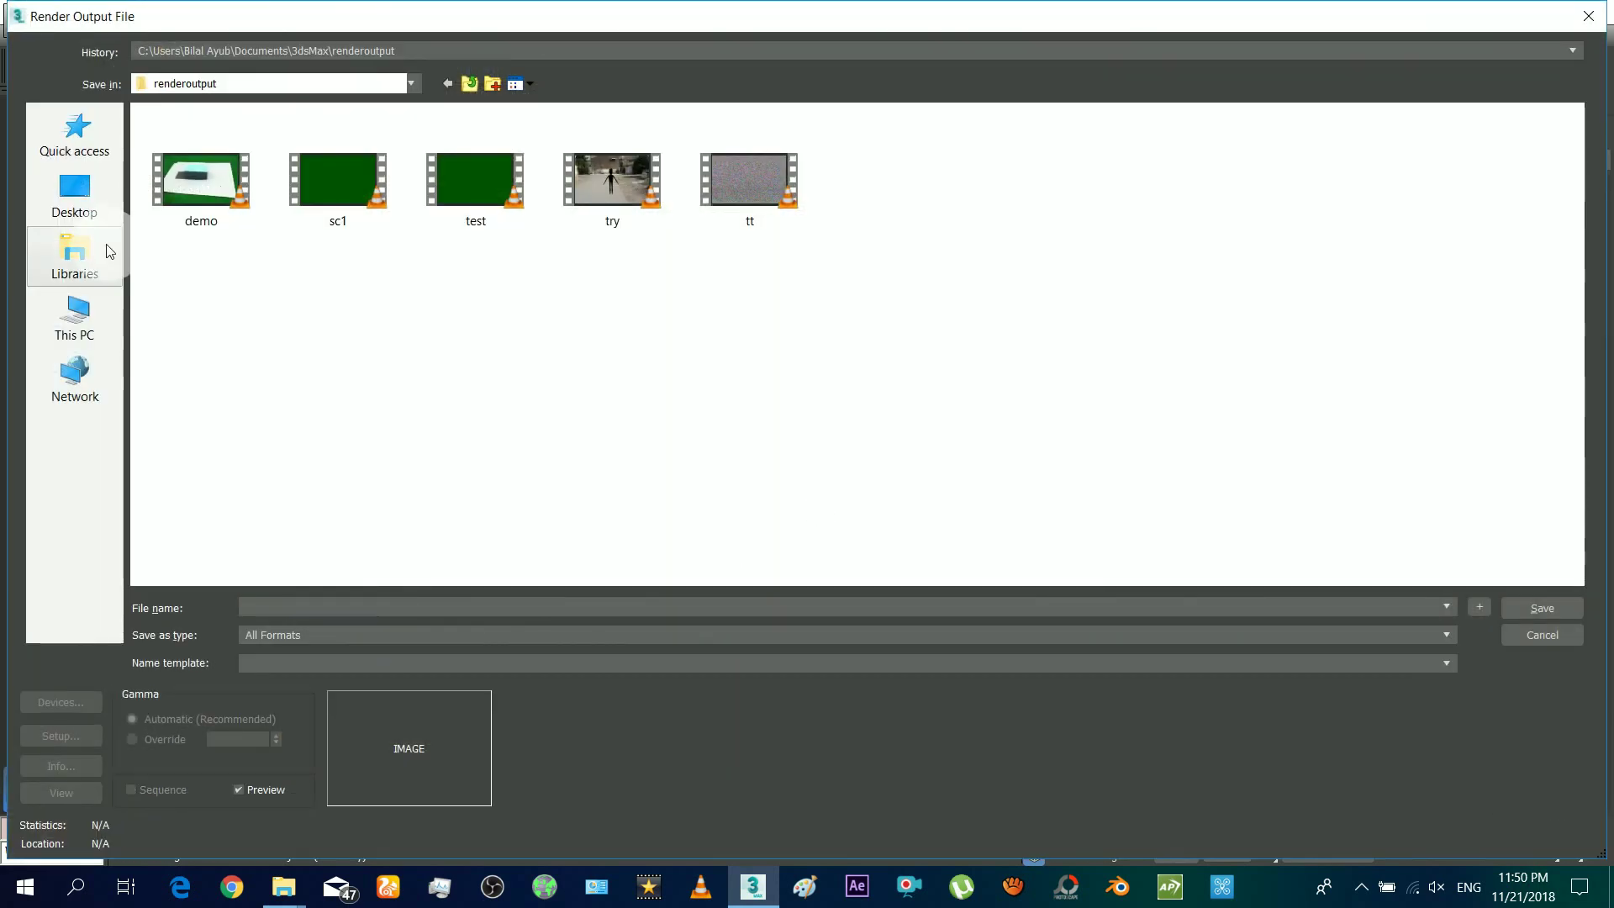
left_click(90, 205)
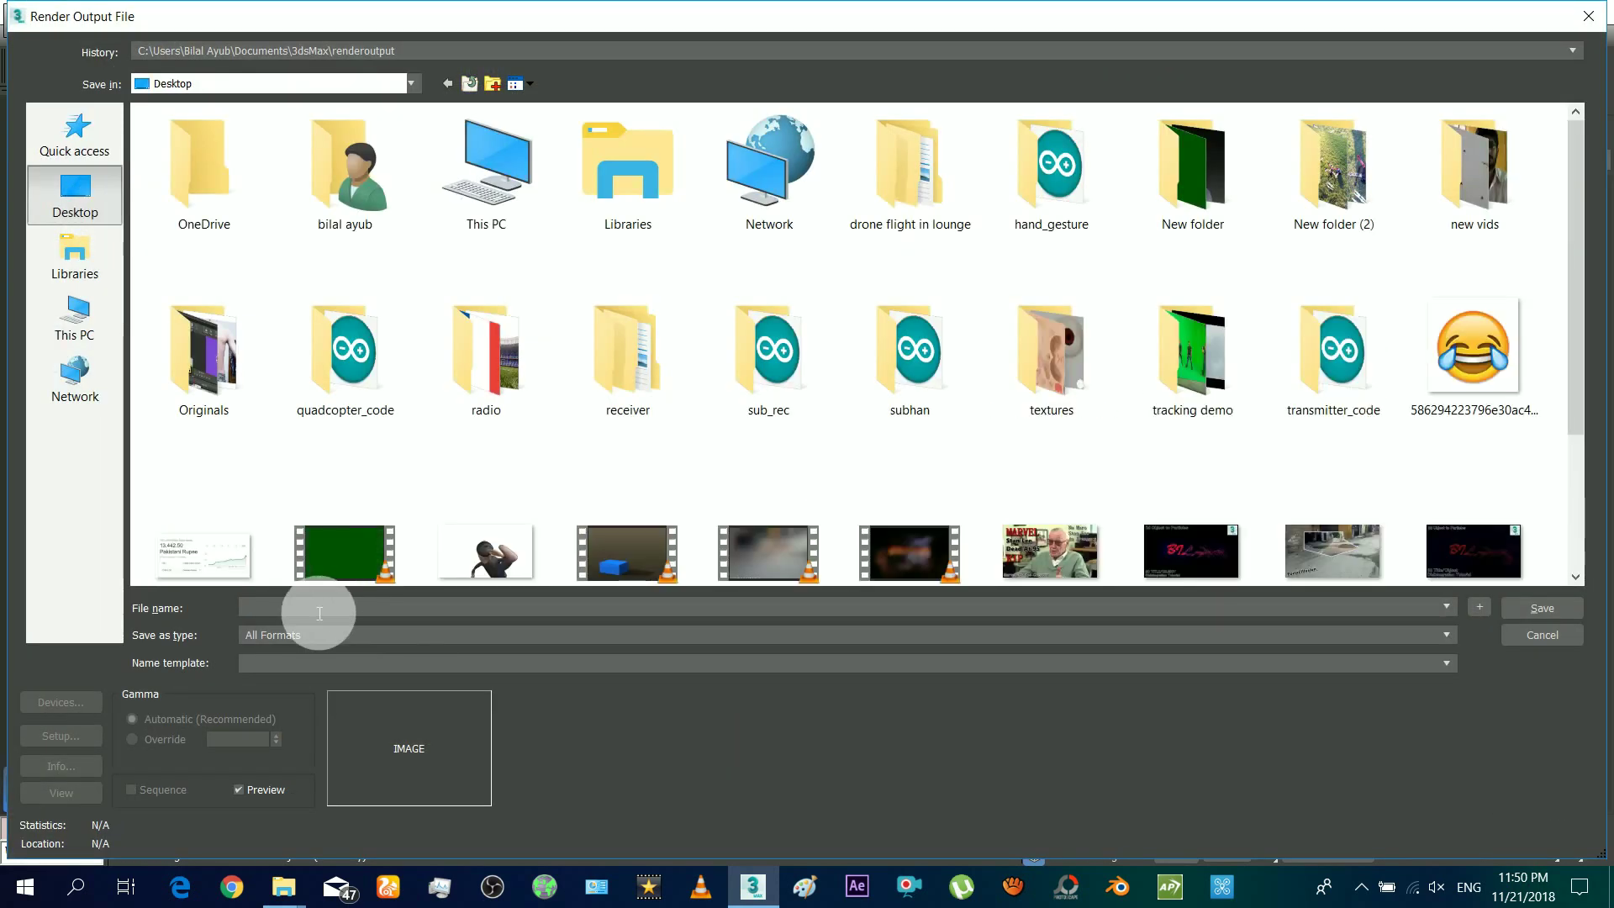
left_click(617, 636)
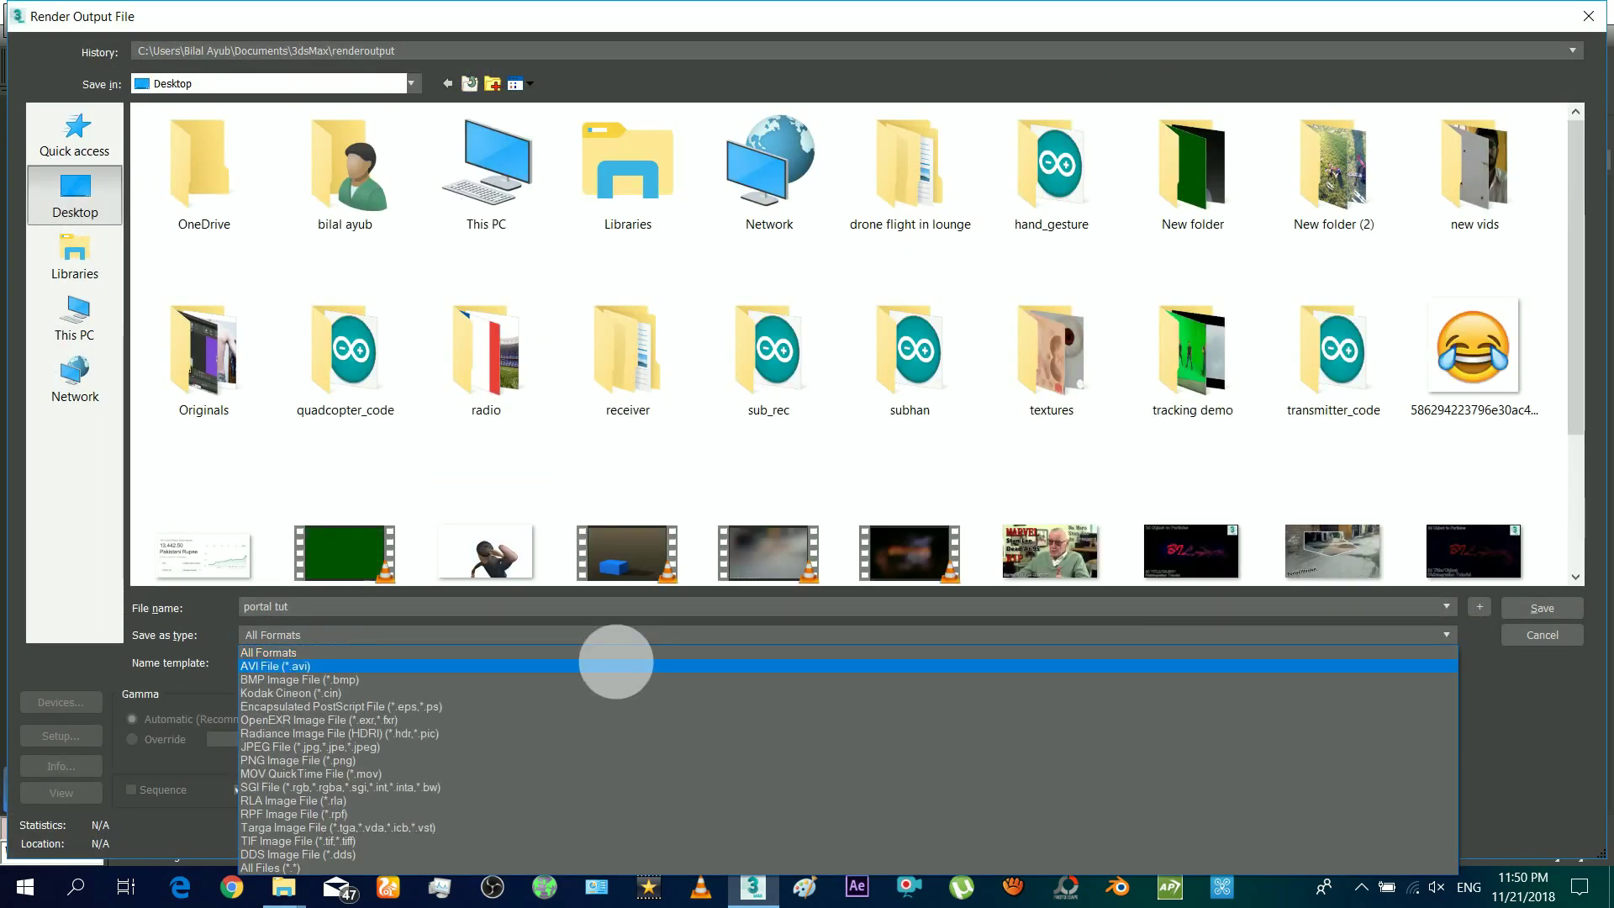
left_click(612, 659)
left_click(1520, 607)
left_click(811, 542)
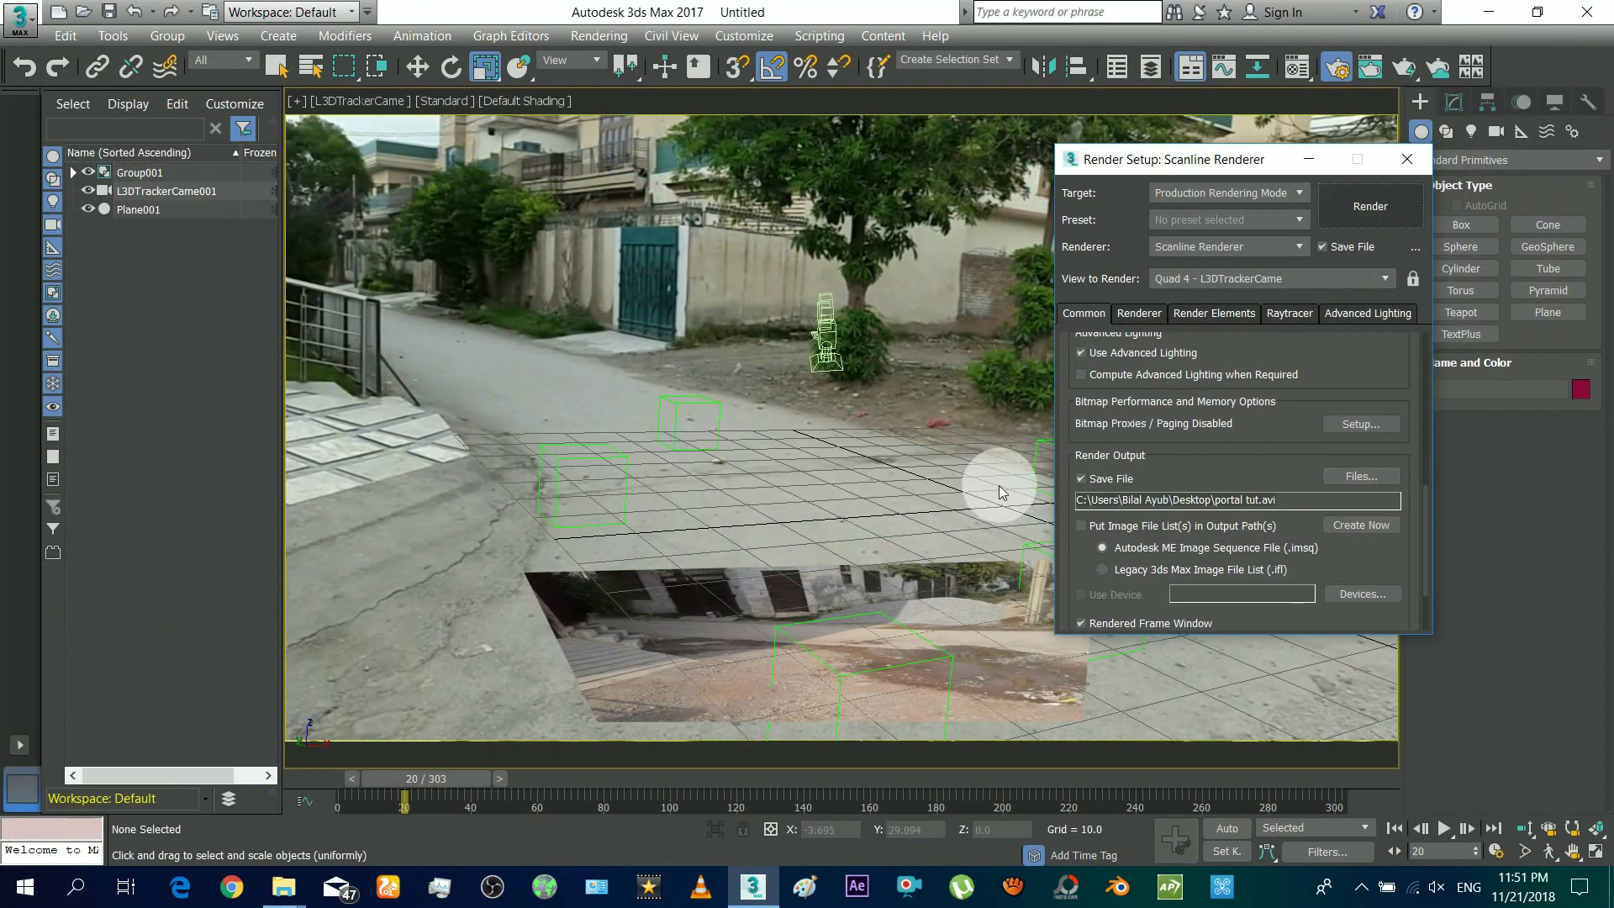
key("shift+q")
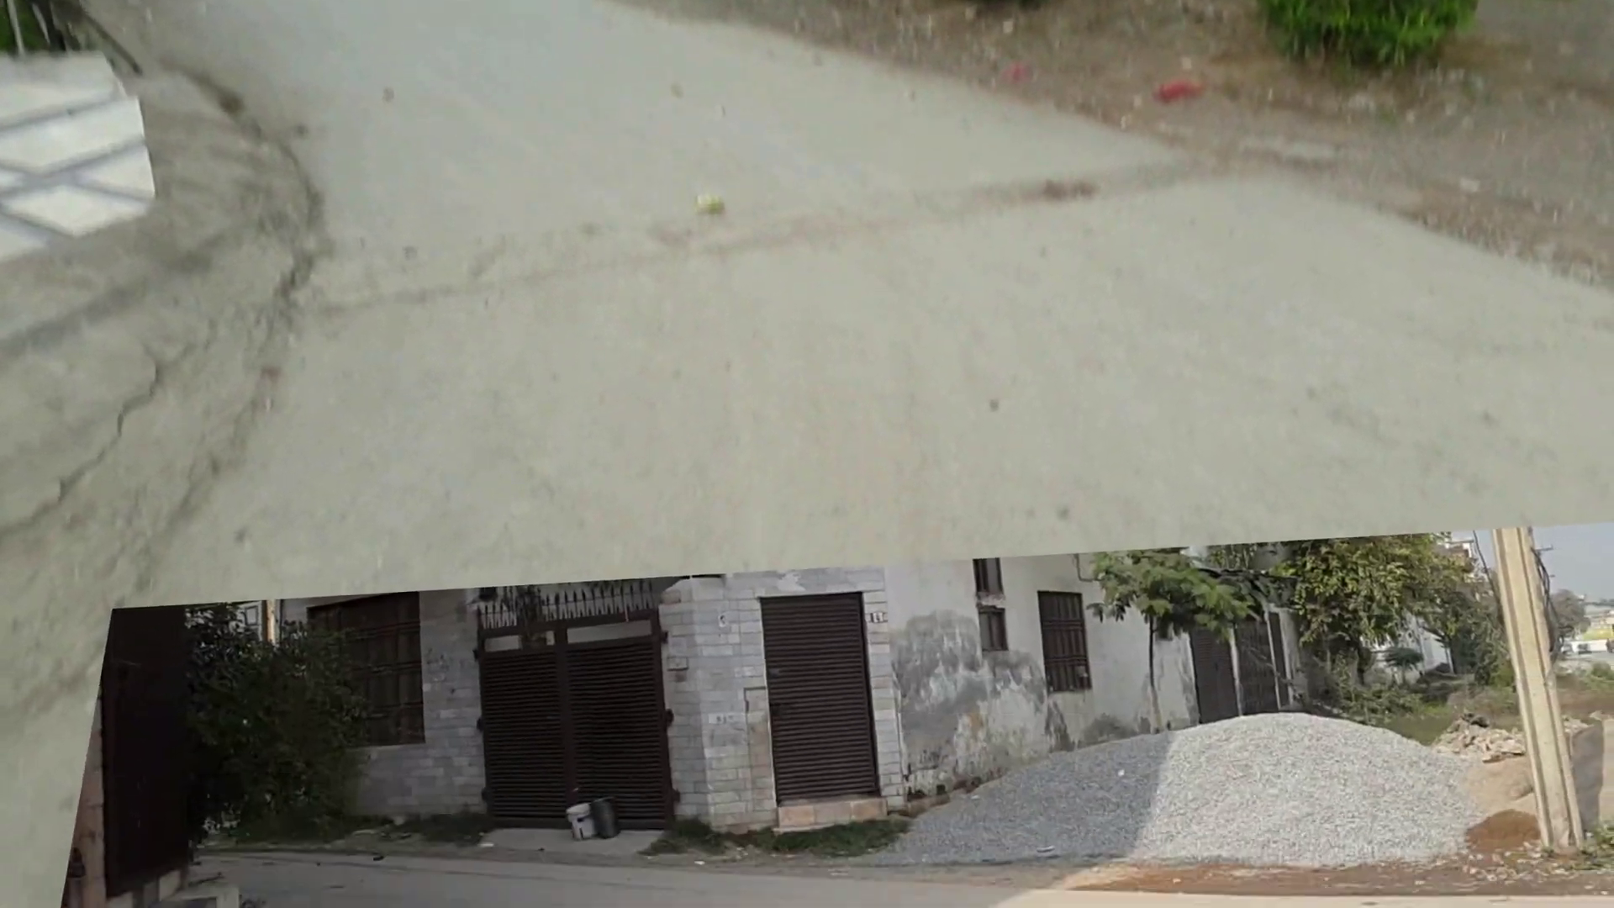
Step: Drag portal tut.avi from the Desktop onto Video Track 1
left_click(732, 574)
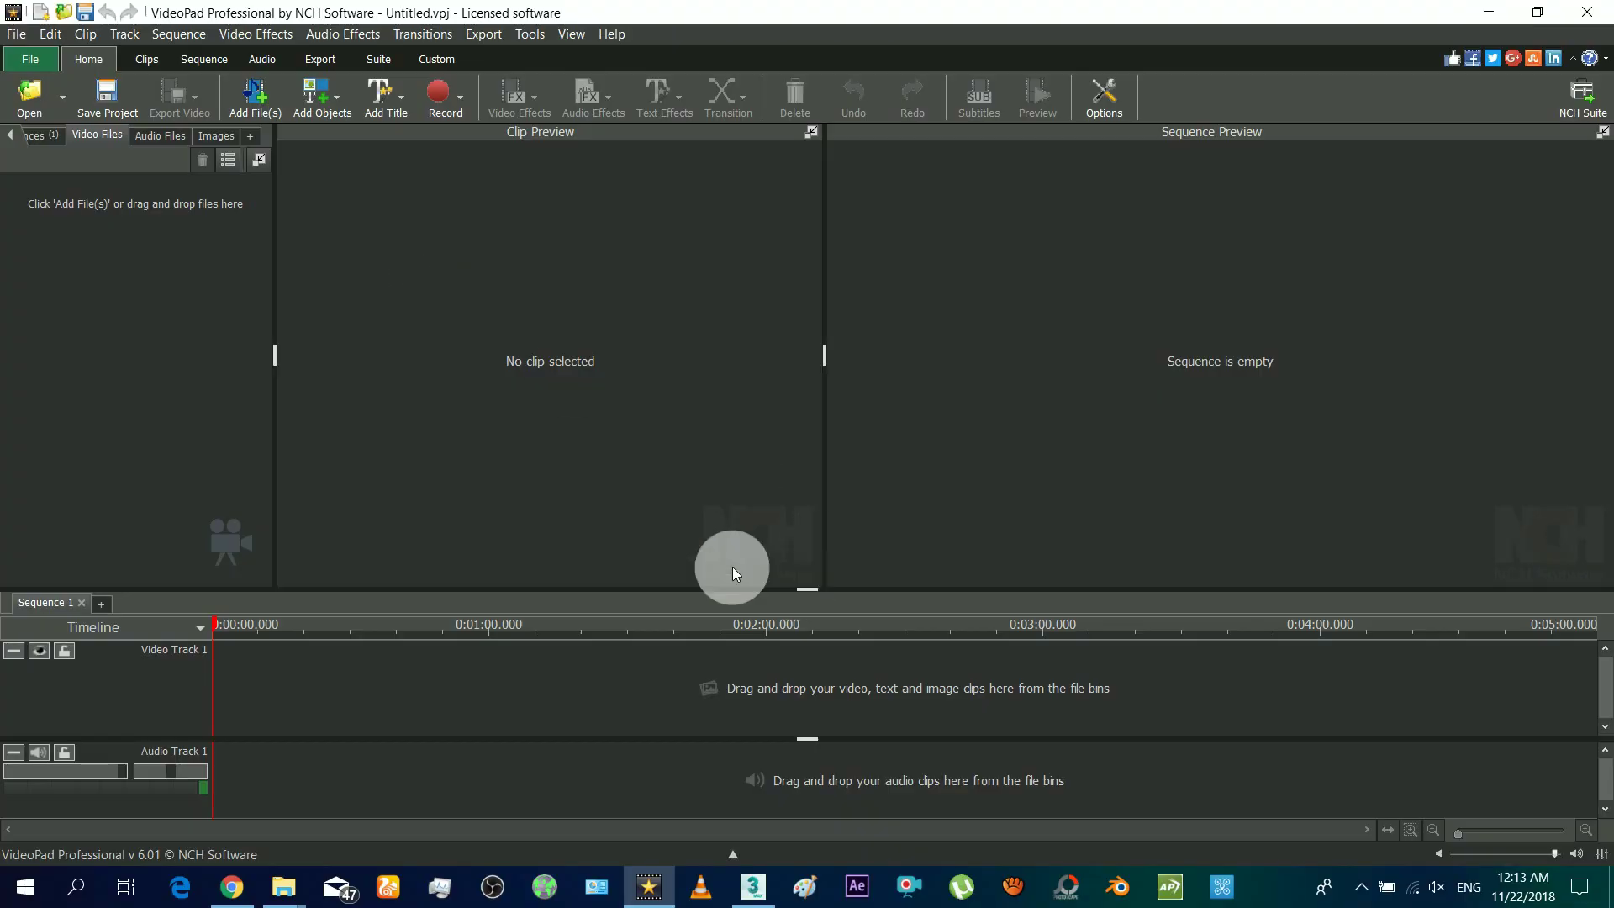
left_click(547, 658)
left_click(222, 511)
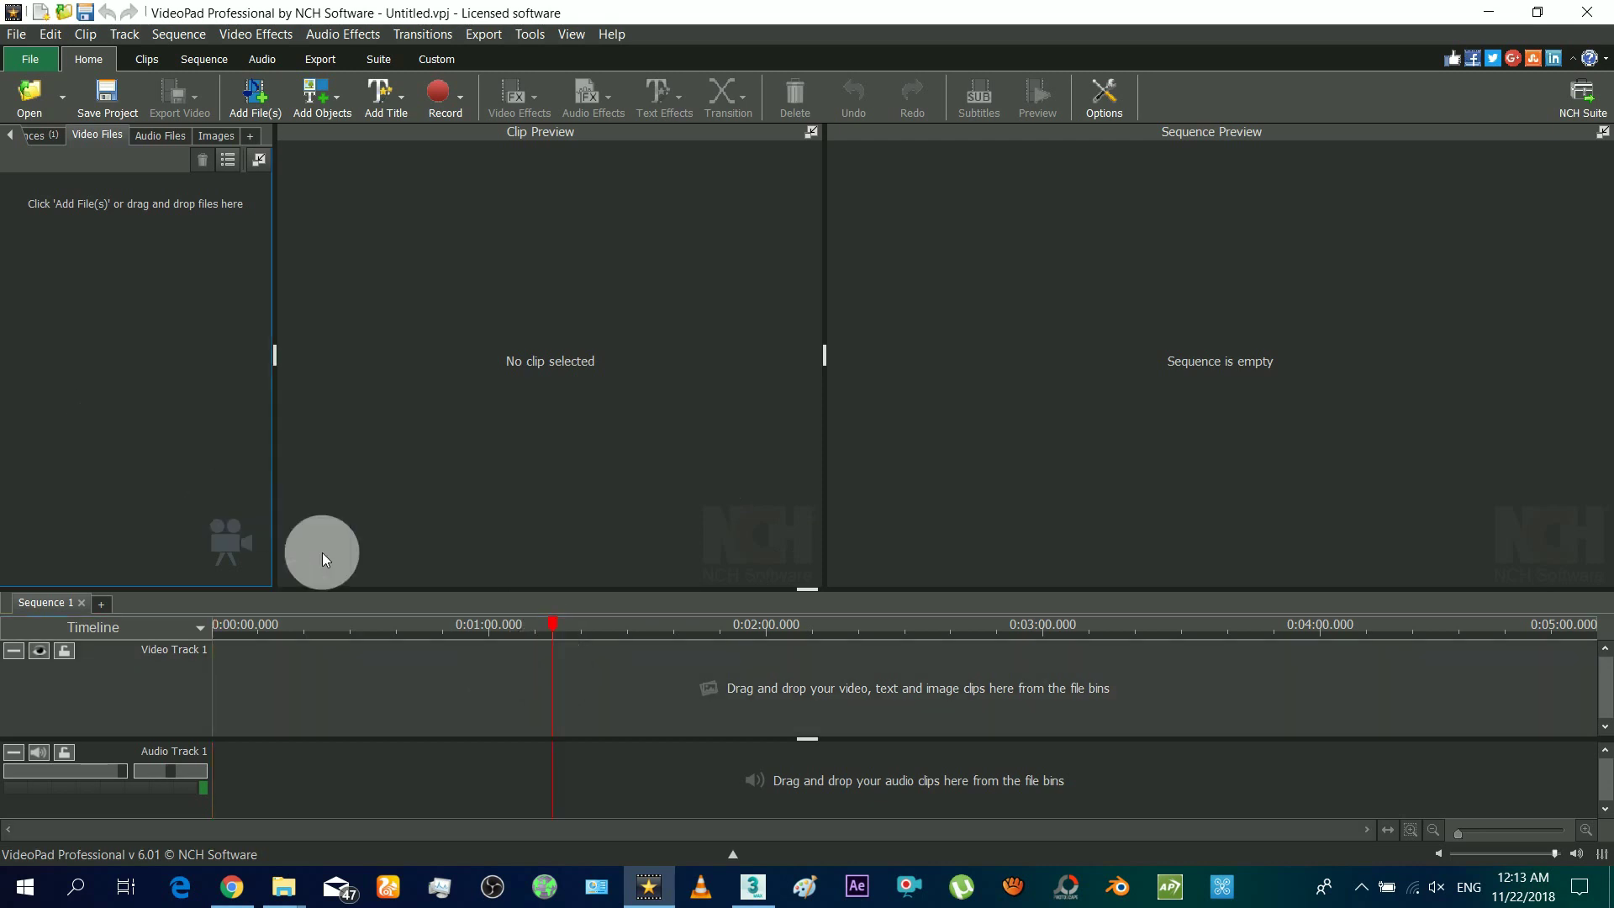
left_click(277, 876)
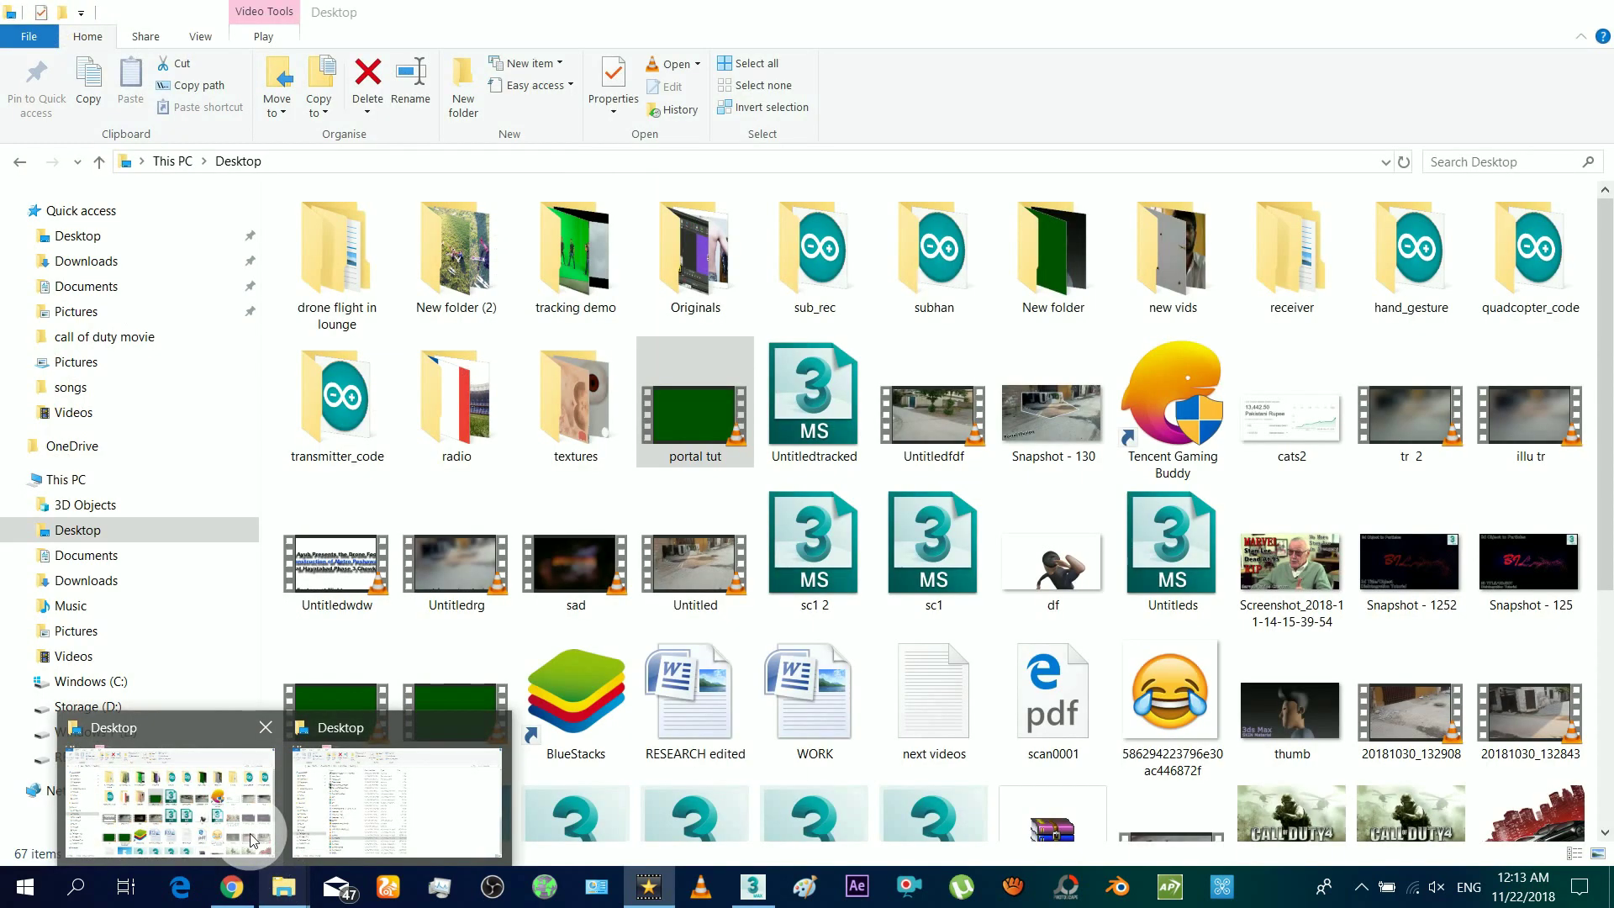
left_click(198, 811)
left_click_drag(691, 407, 496, 661)
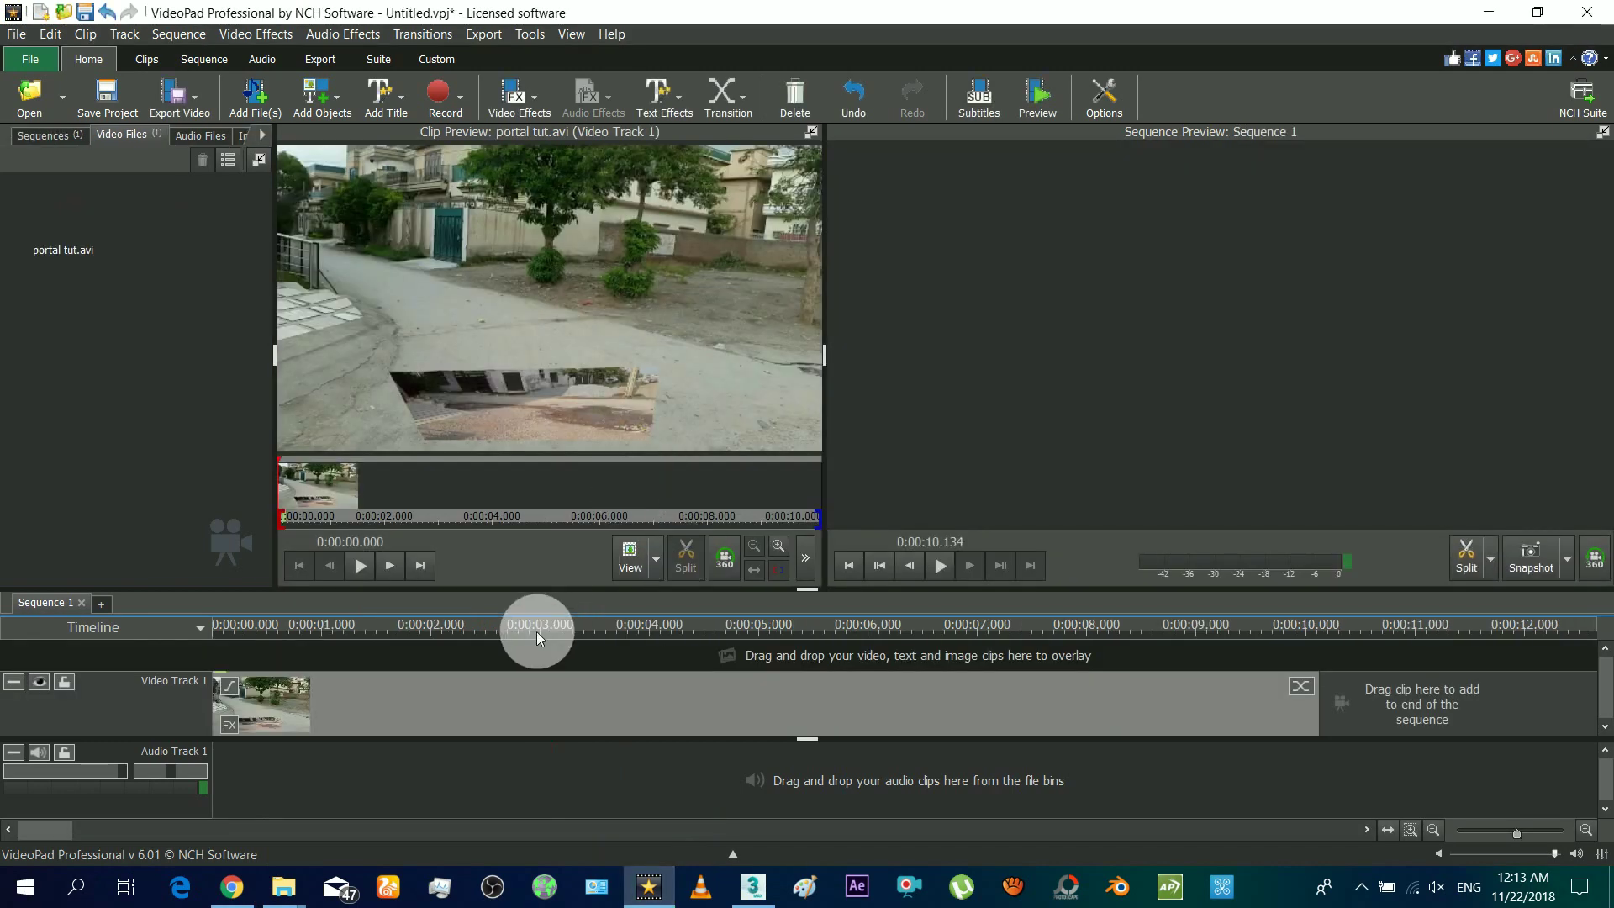
Step: Add the original 20181030_132843 footage from Videos after the render on the track
left_click(280, 881)
left_click(206, 811)
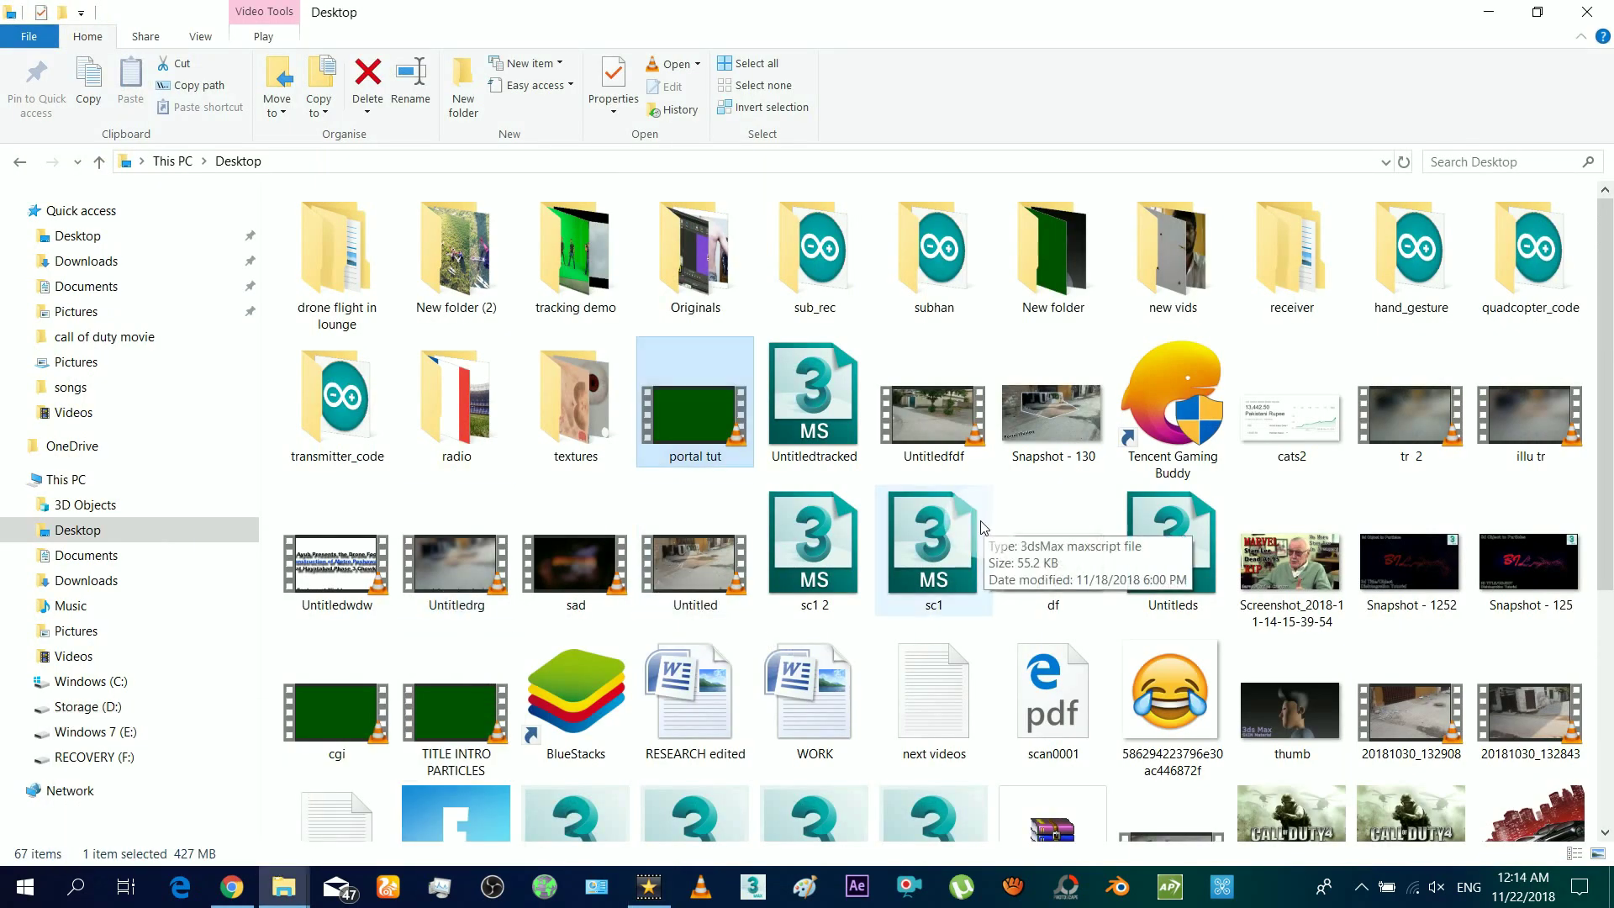
scroll(981, 528, "down", 4)
left_click(94, 654)
left_click_drag(458, 436, 551, 571)
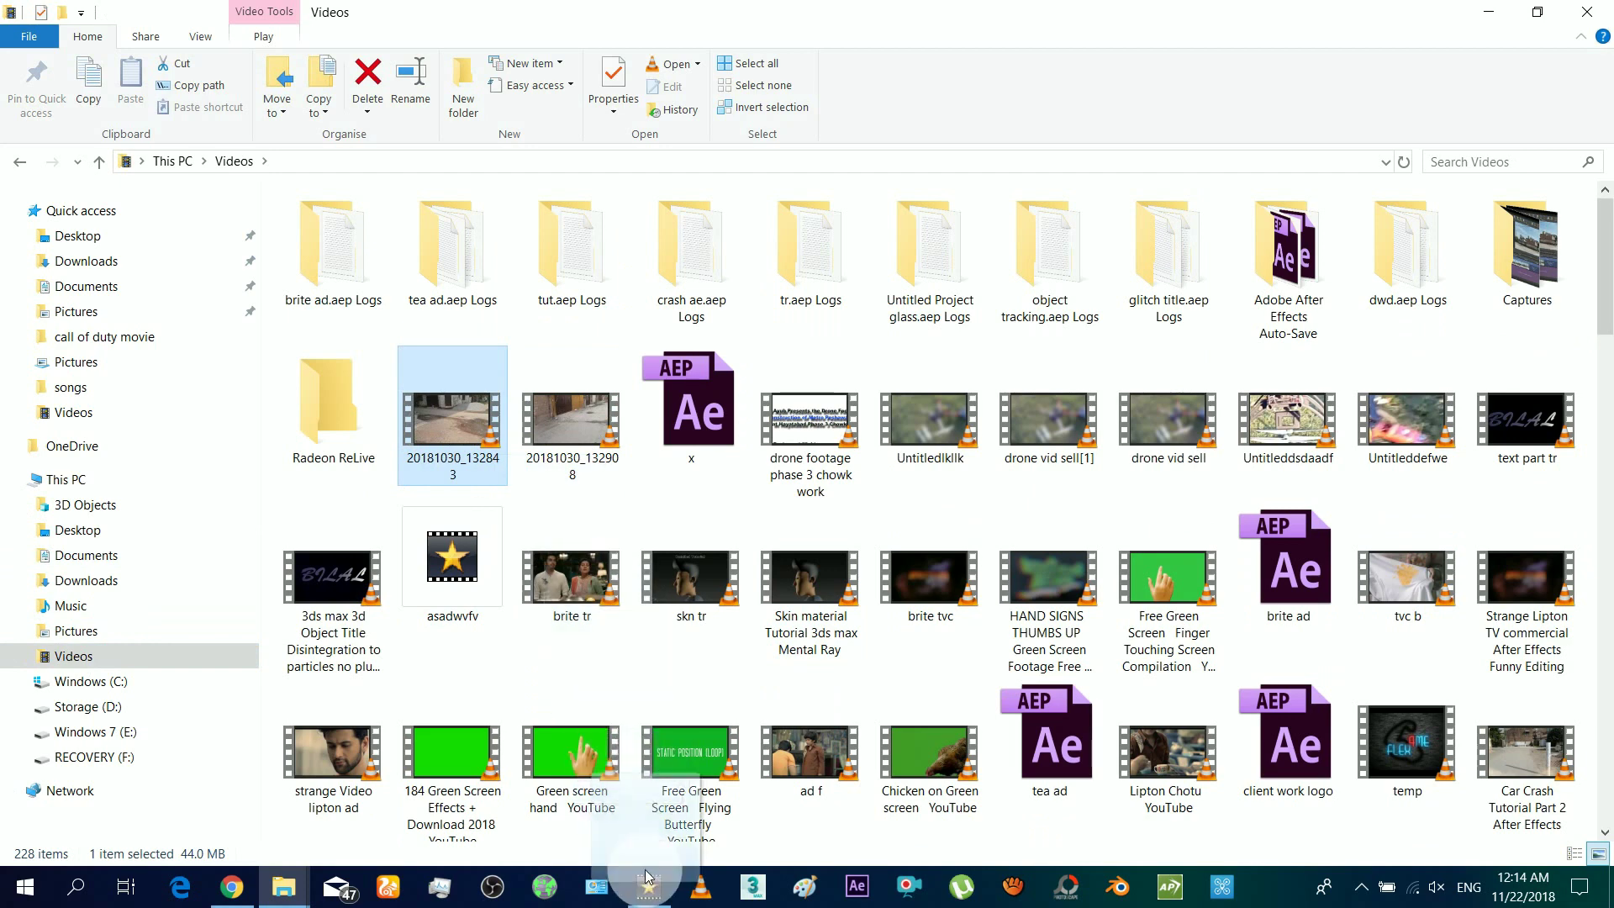
left_click_drag(648, 877, 1261, 714)
left_click_drag(1378, 709, 1379, 704)
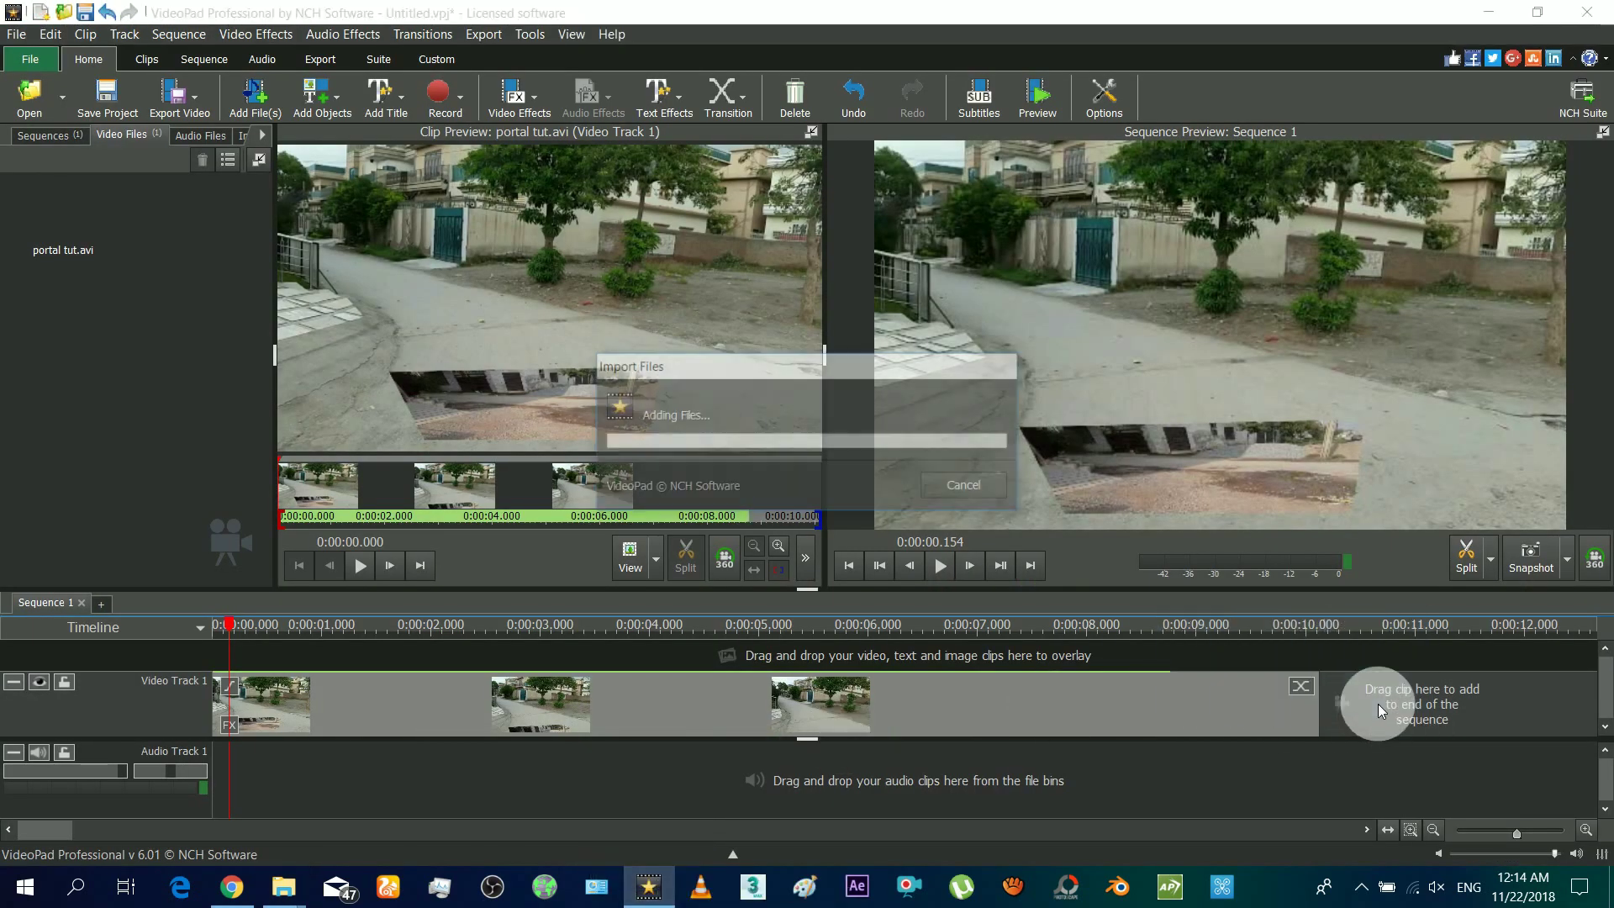